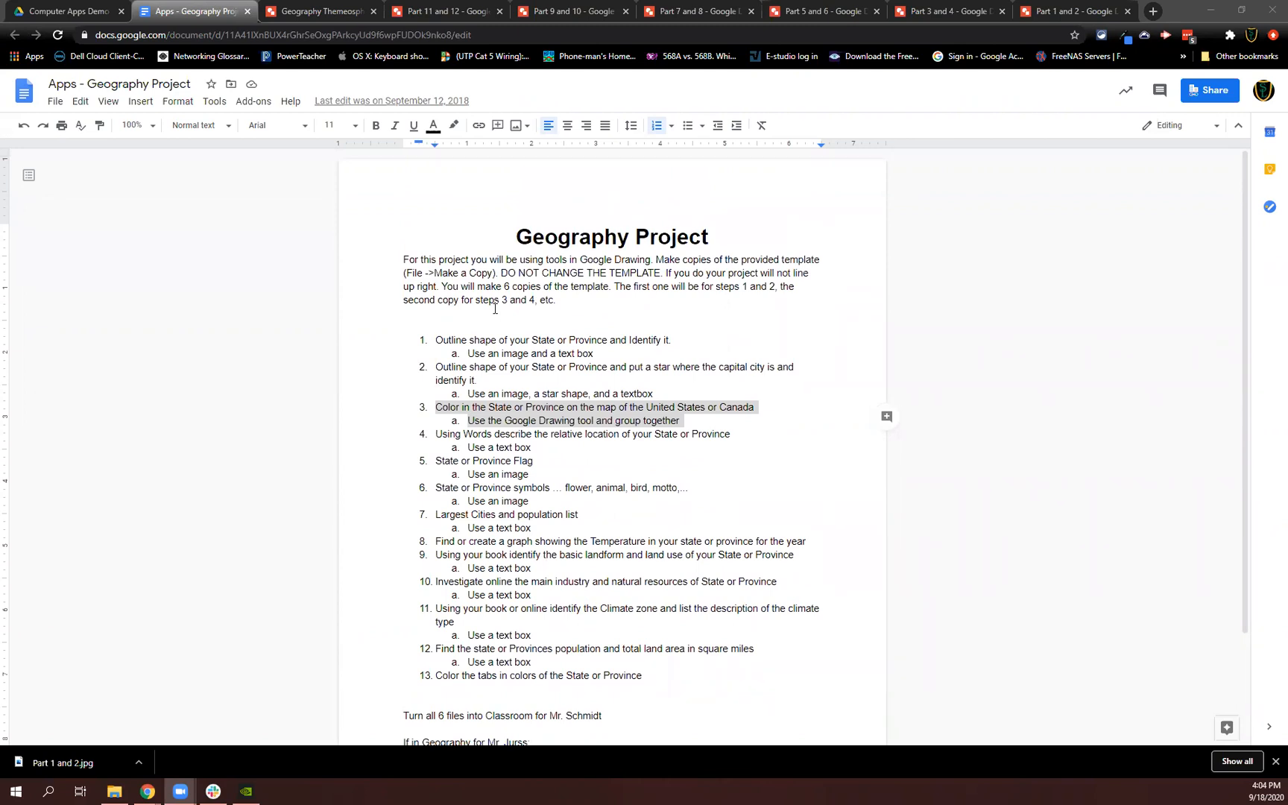
Read through the Geography Project instructions and the numbered task list.
left_click(485, 318)
left_click(487, 327)
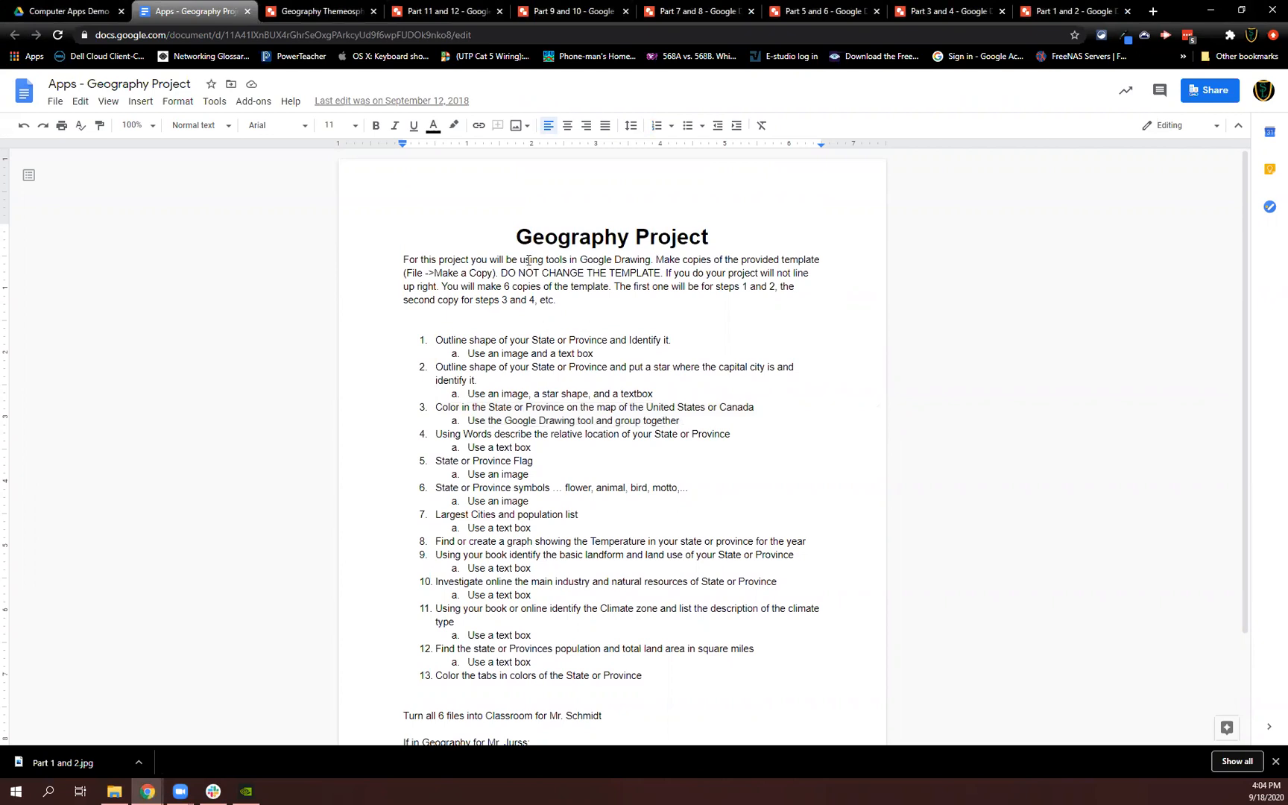
scroll(580, 353, "down", 3)
scroll(621, 299, "up", 3)
Copy the Geography Themeosphere Template as "Part 1 and Part 2" into the Demo folder, and close the new copy.
left_click(324, 11)
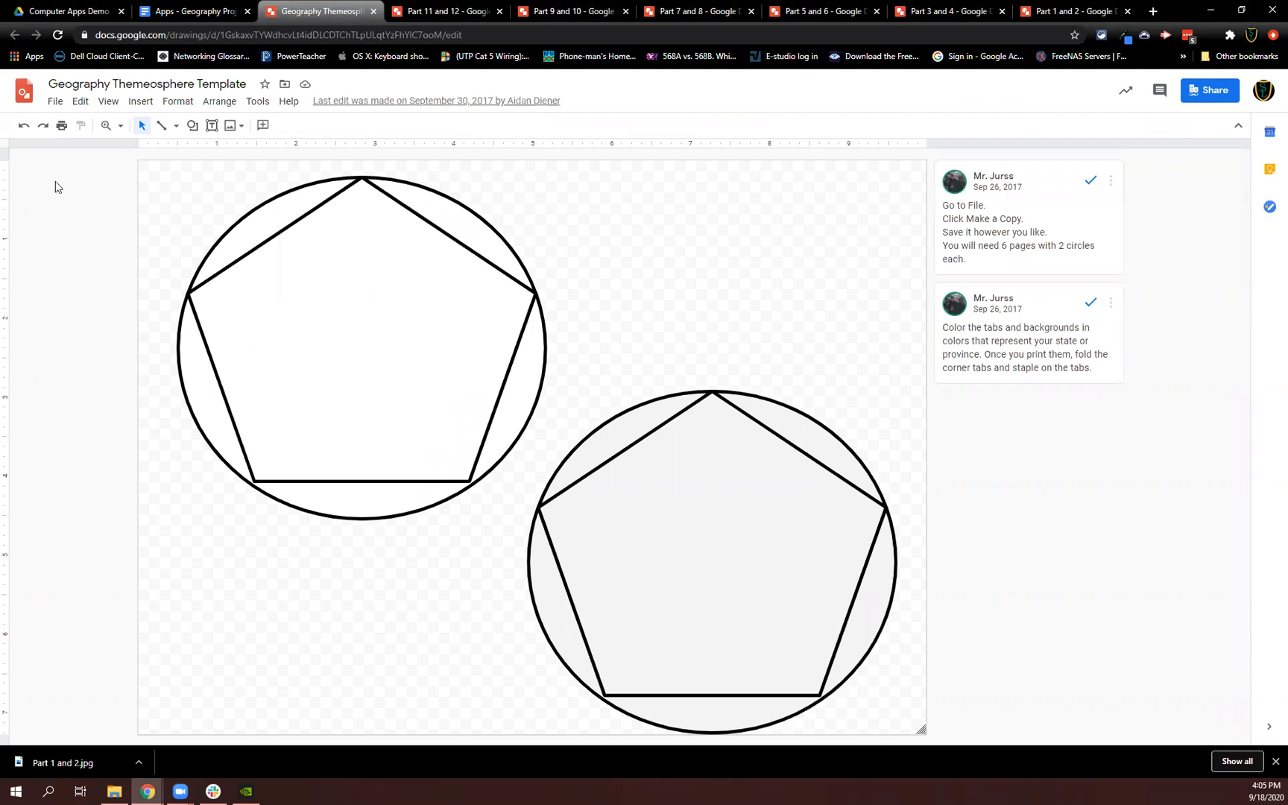
left_click(55, 102)
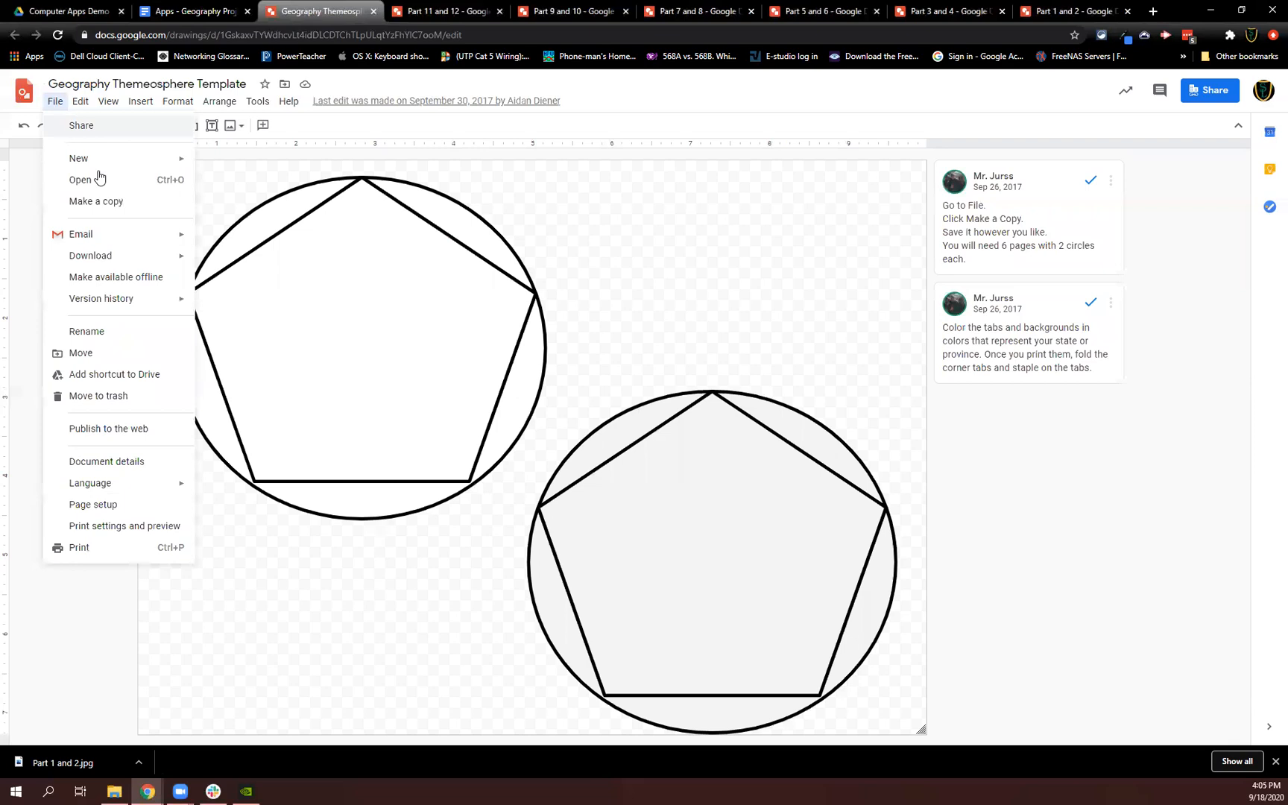
left_click(105, 200)
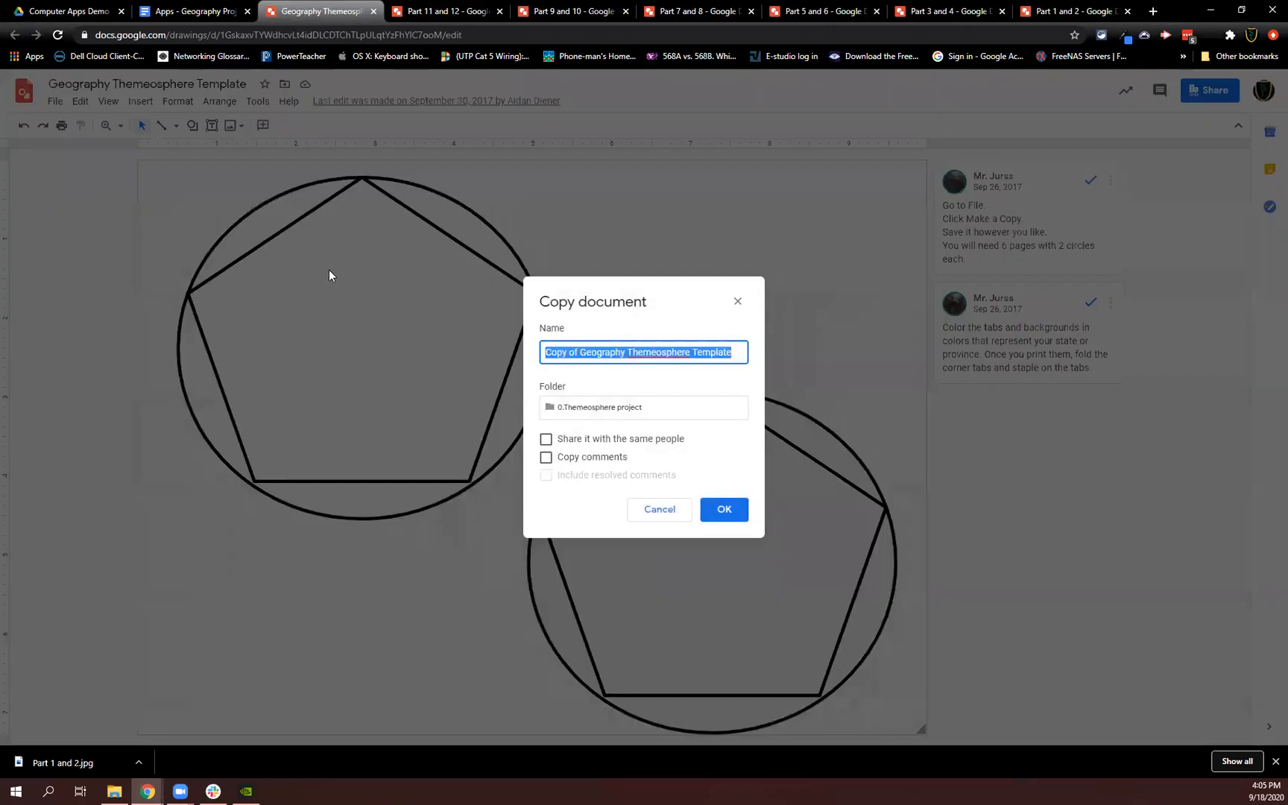
type("Part")
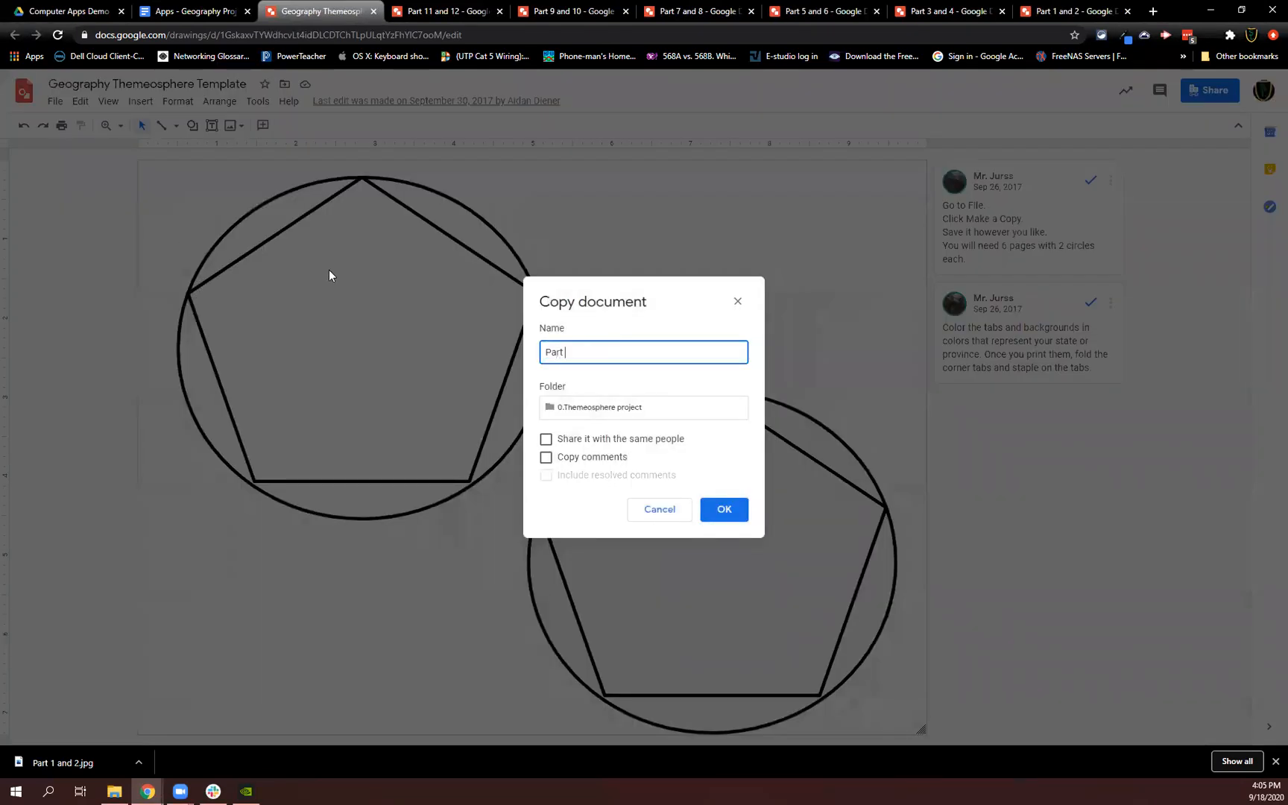
type(" 1 and Part 2")
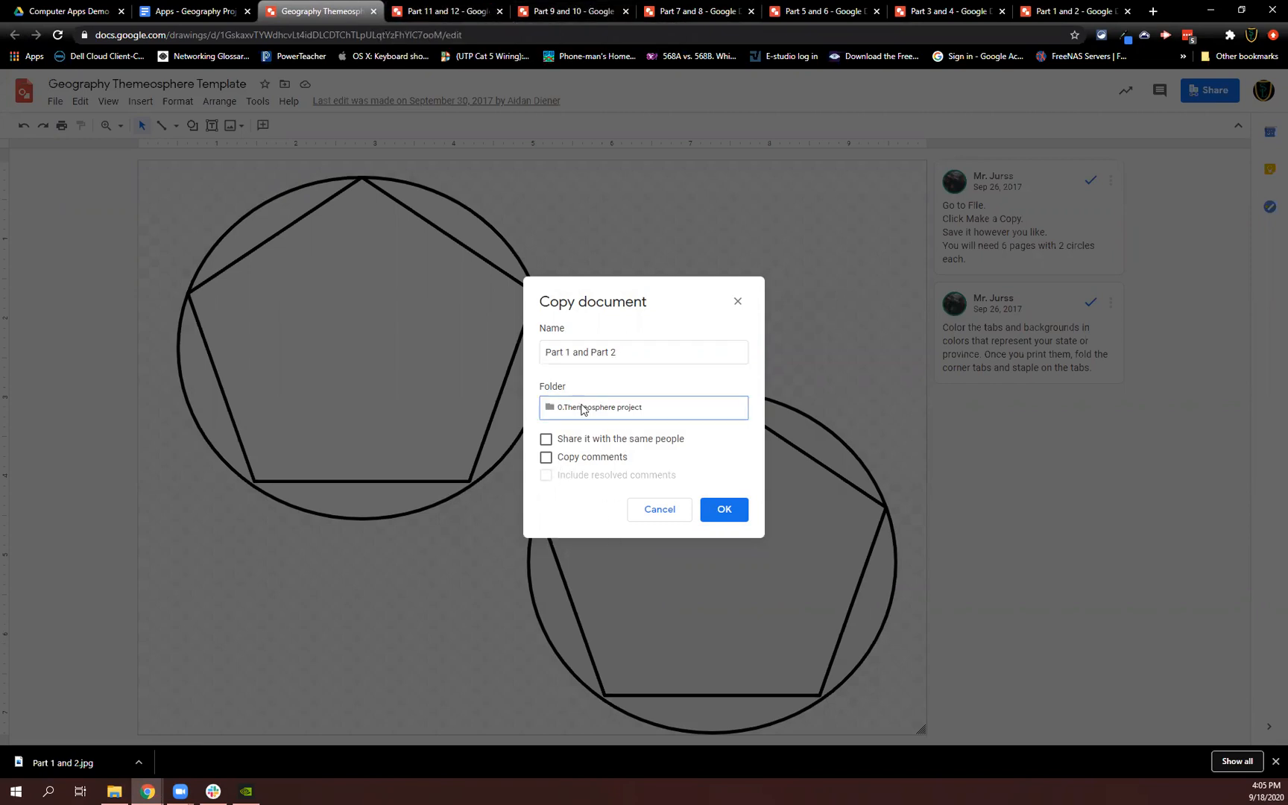
left_click(577, 406)
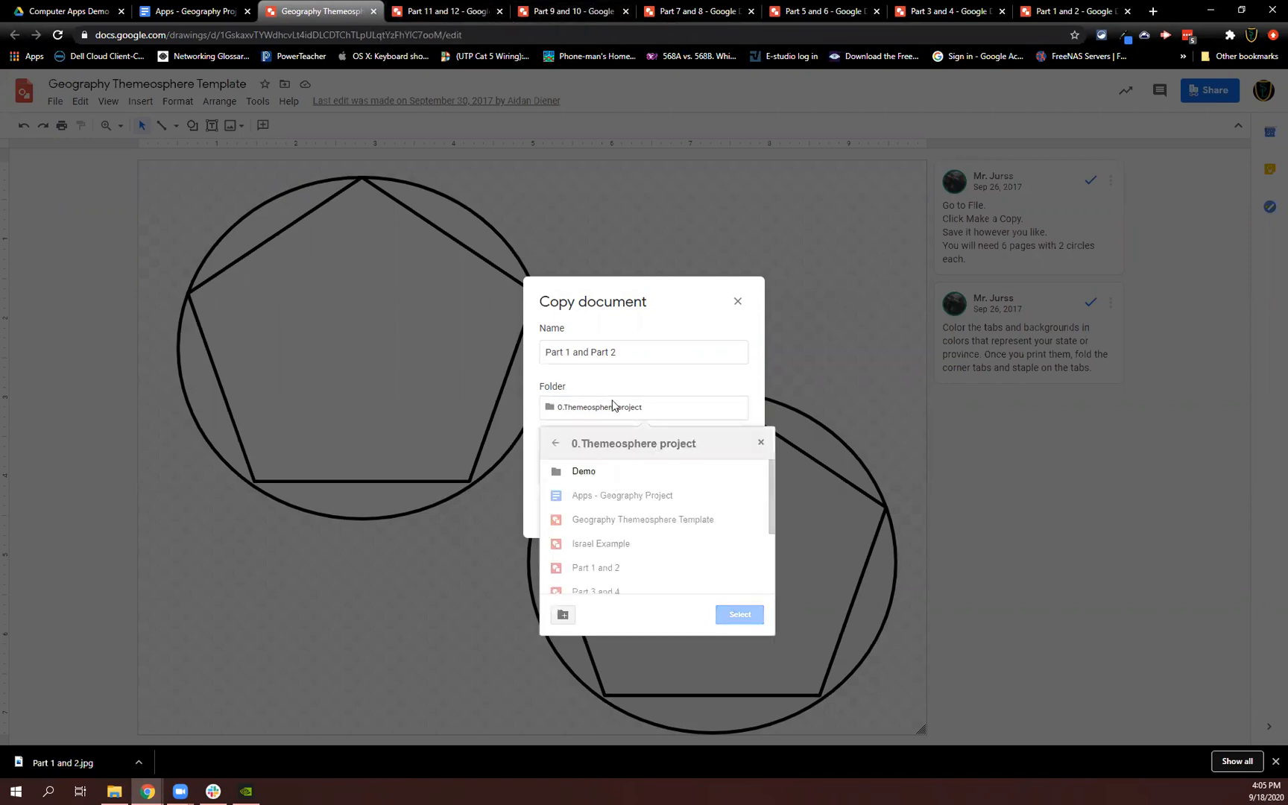
left_click(589, 473)
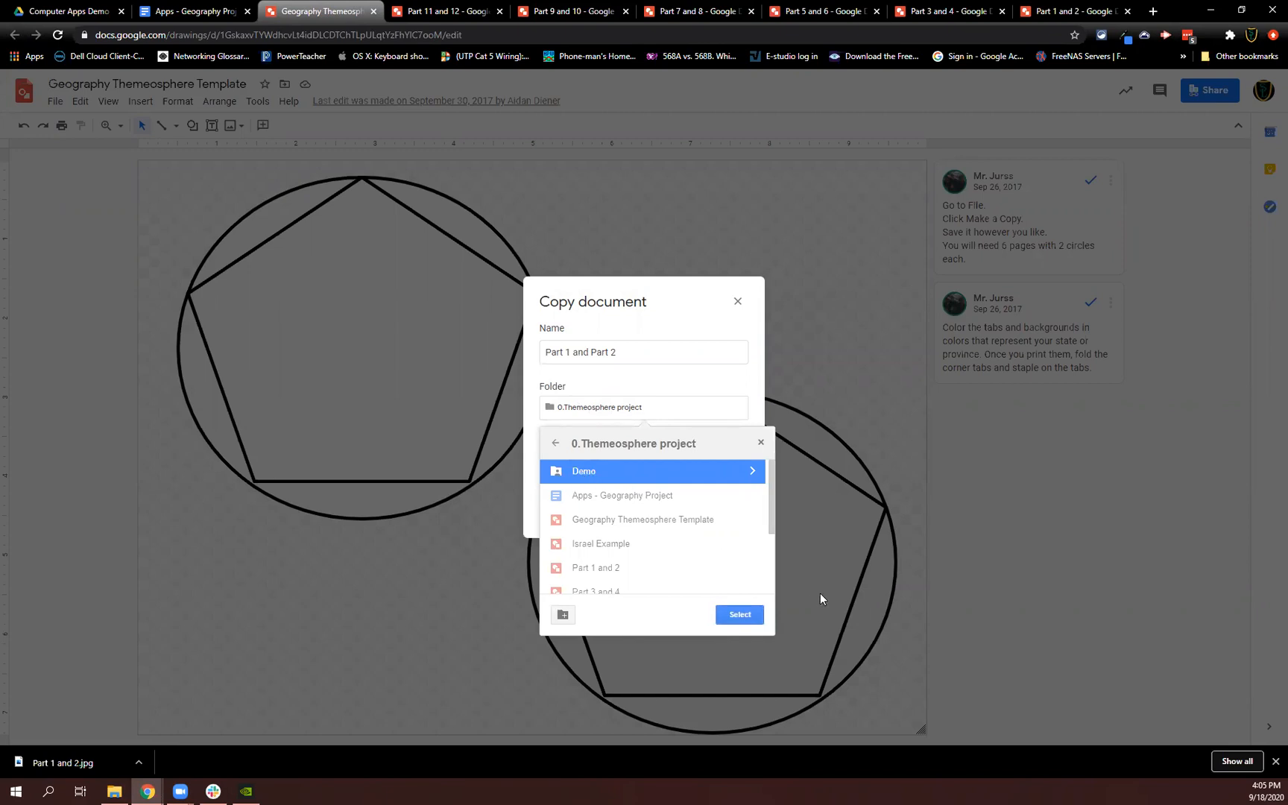
left_click(740, 614)
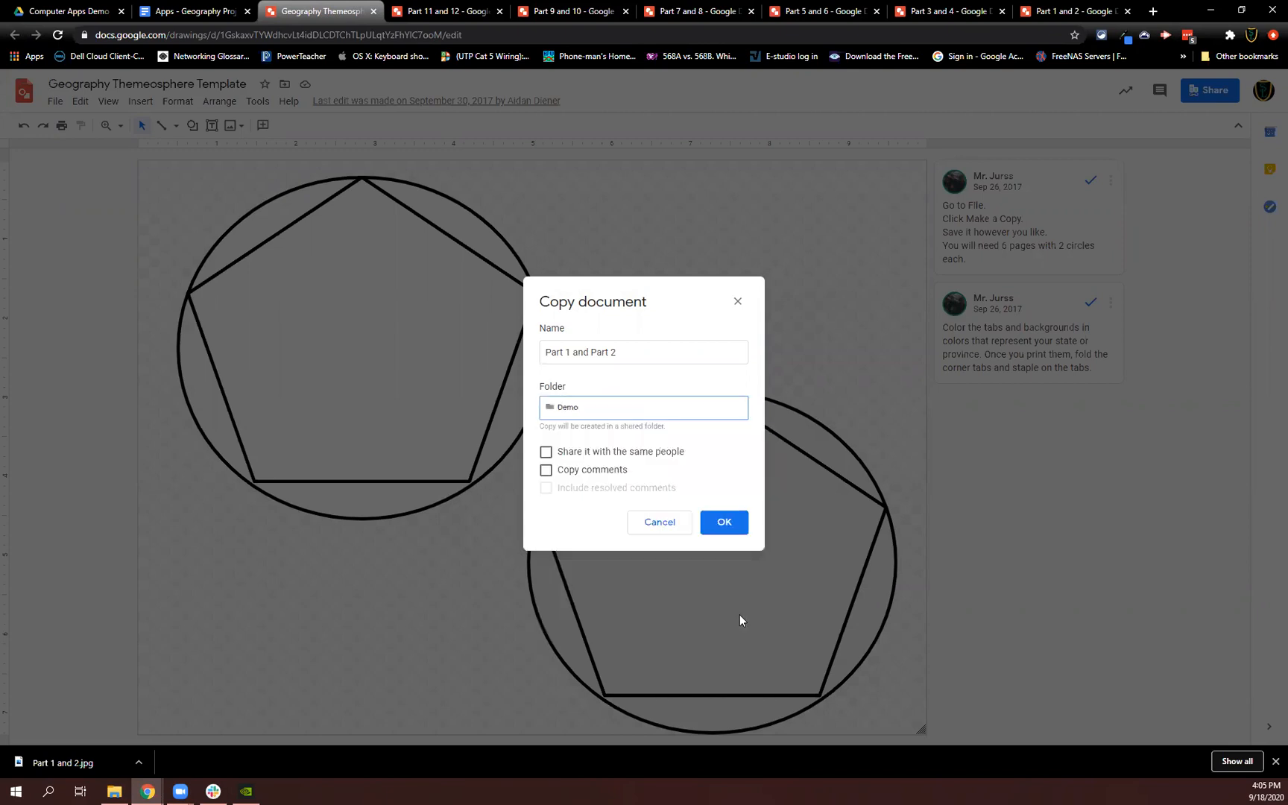
left_click(725, 525)
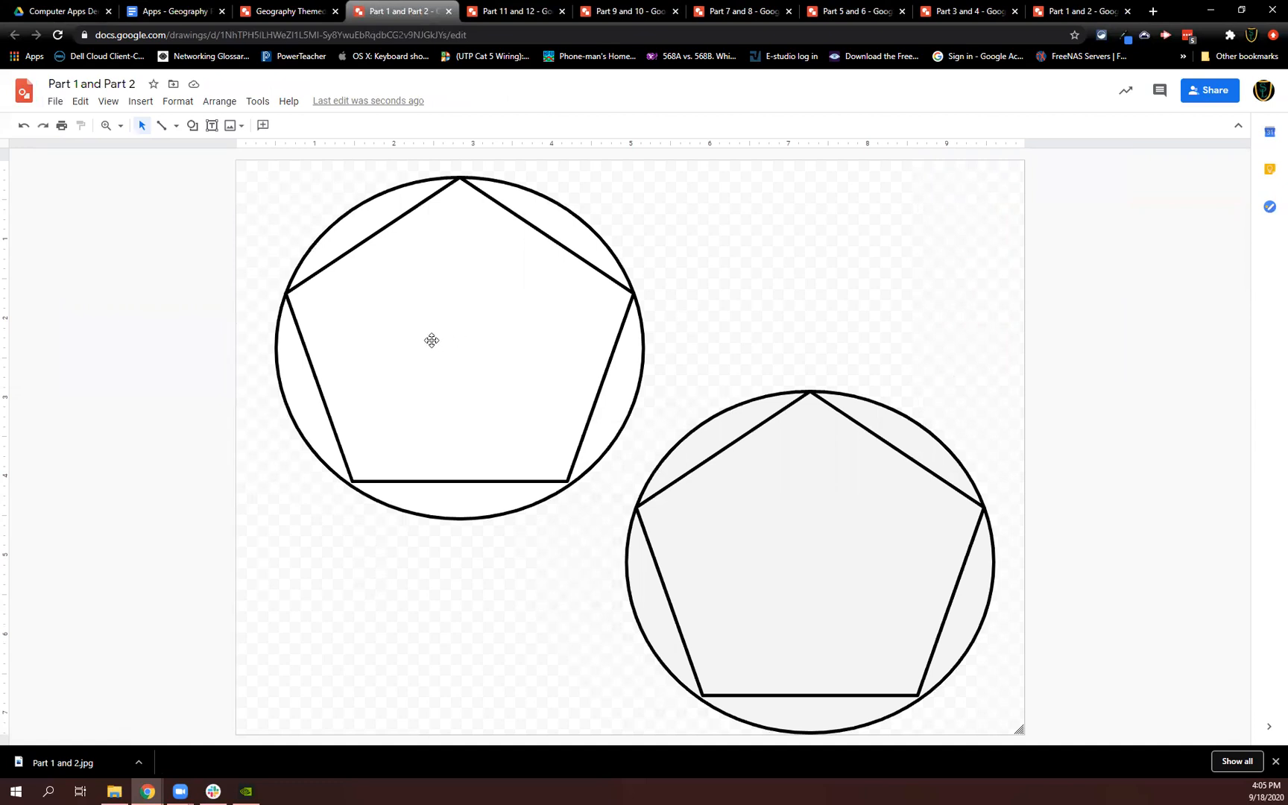
left_click(448, 11)
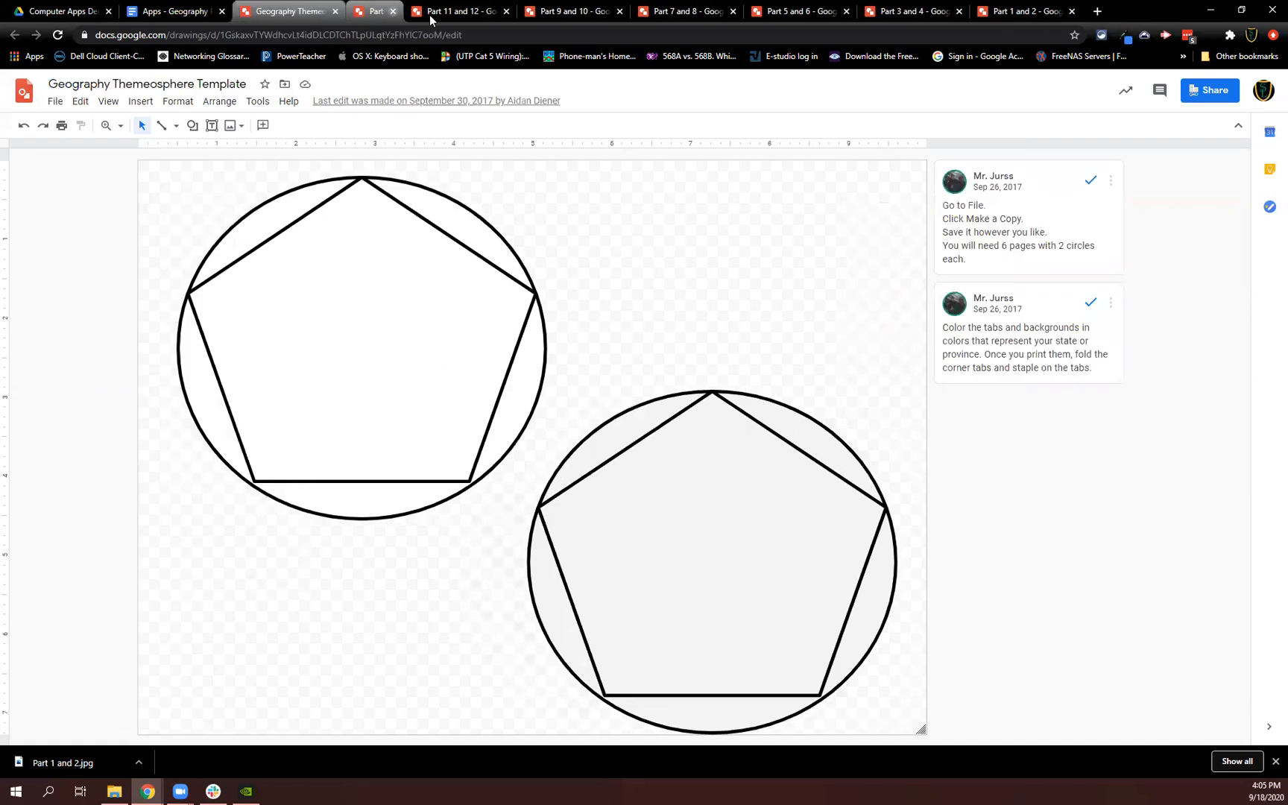
Review the Geography Project task list, highlighting tasks 1 through 12 and the tab-coloring task 13.
left_click(159, 8)
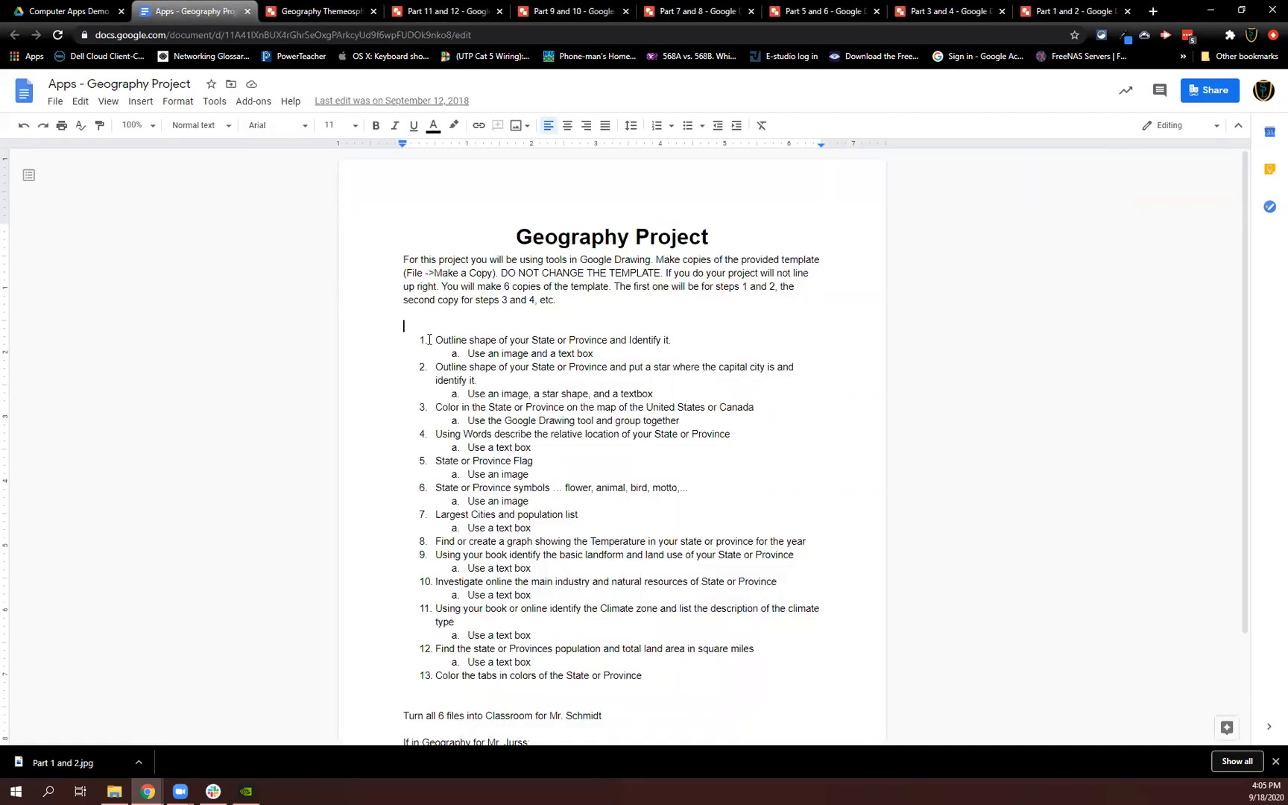
left_click_drag(423, 340, 485, 340)
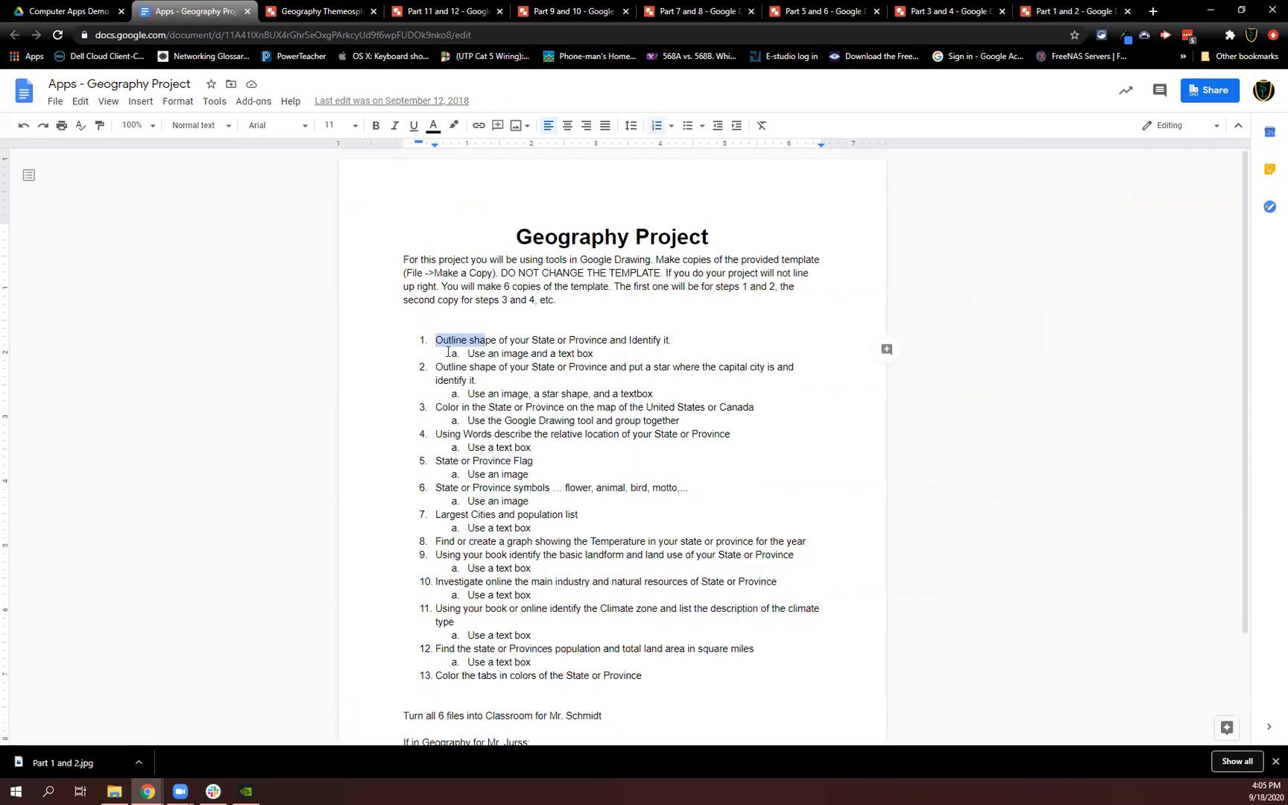
left_click_drag(436, 676, 650, 678)
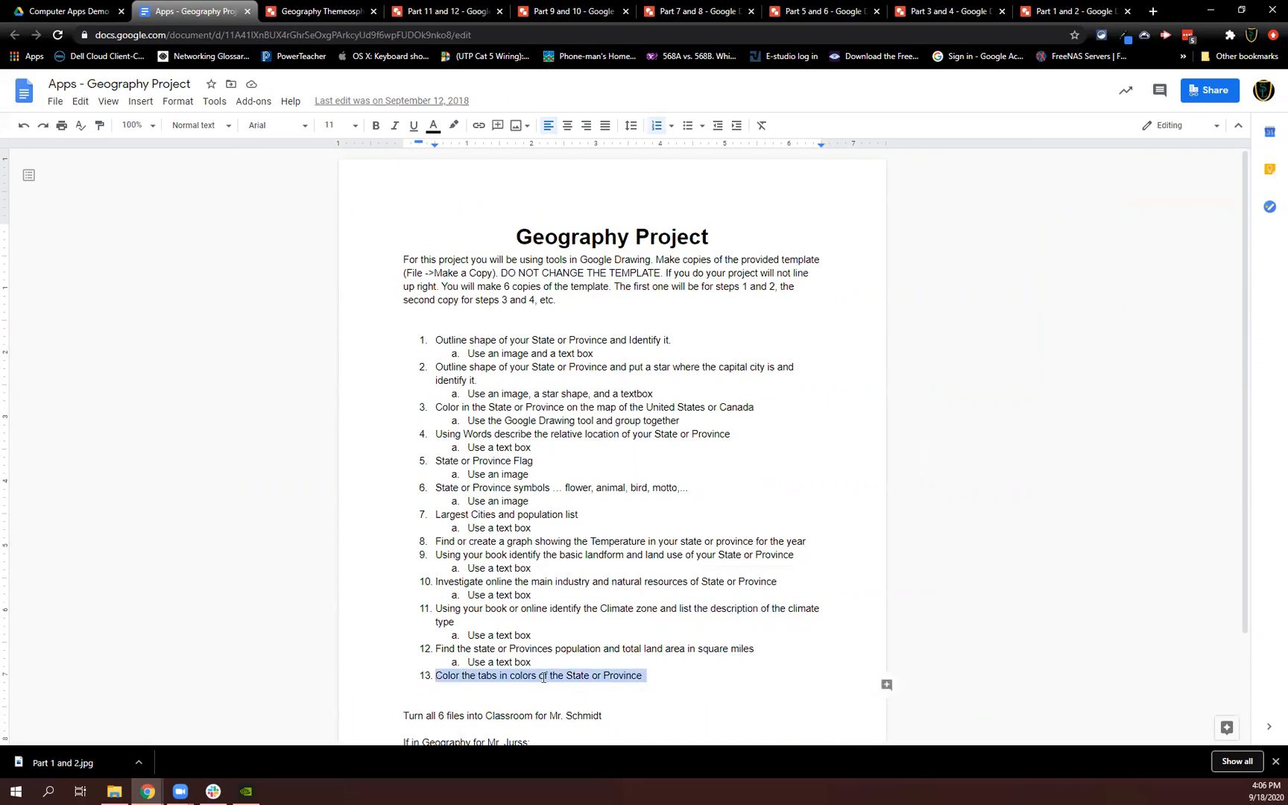
left_click_drag(534, 665, 439, 340)
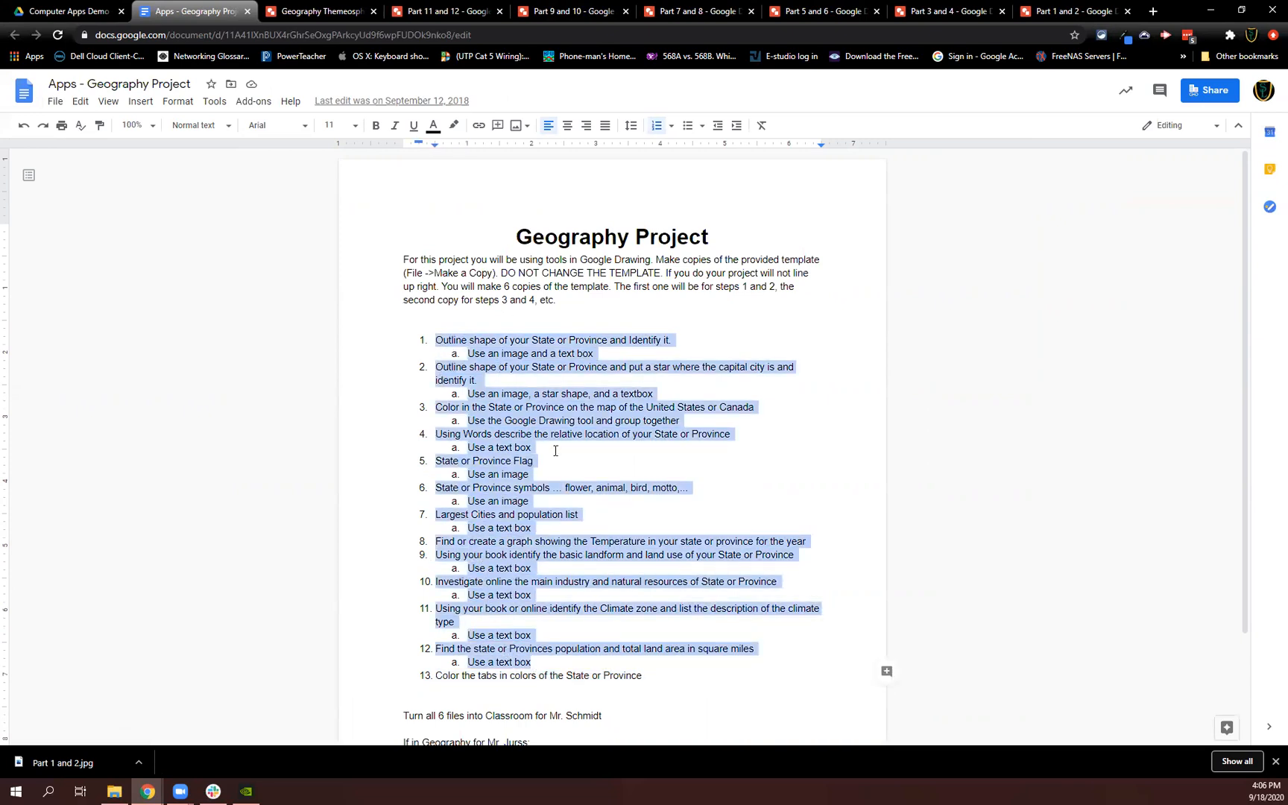
left_click(505, 352)
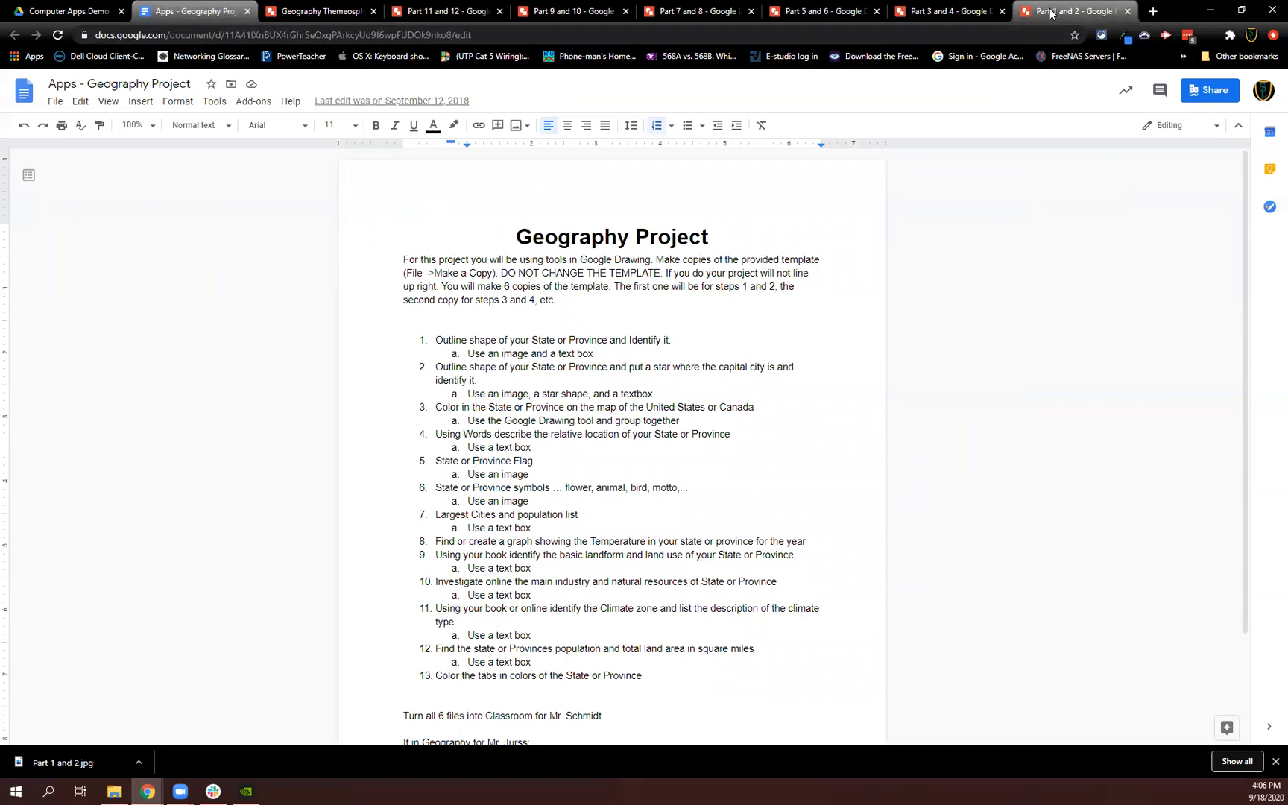
In the Part 1 and 2 drawing, try out a text box reading "This is a text box" outside the circles, and delete it.
left_click(1074, 11)
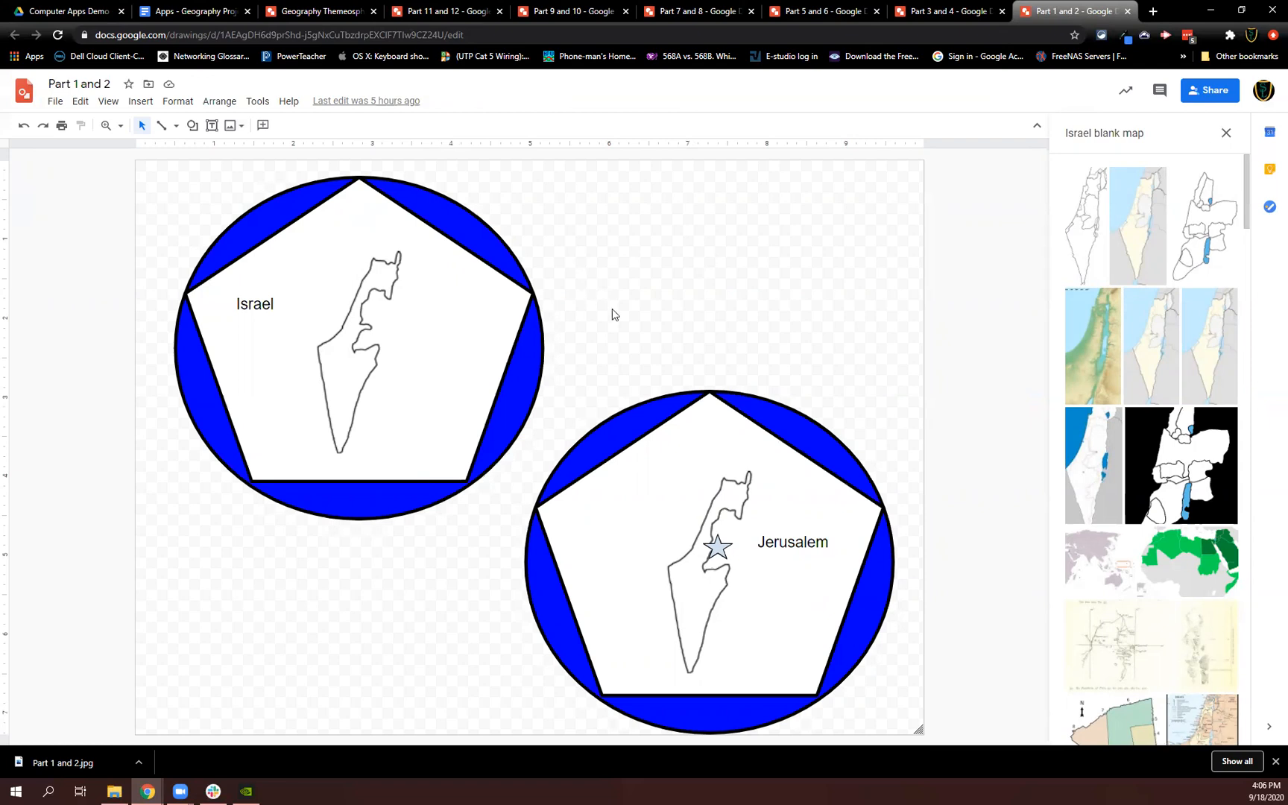
left_click(361, 378)
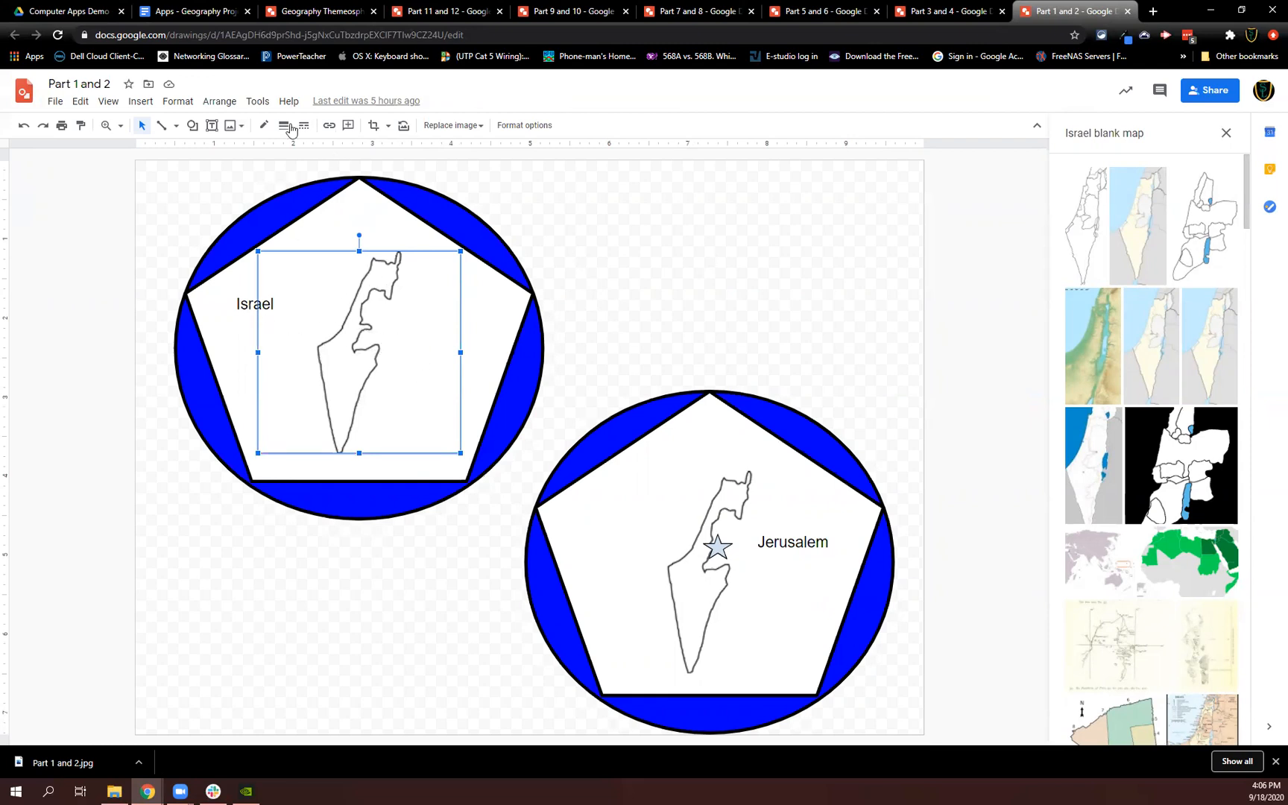
left_click(212, 125)
left_click_drag(600, 220, 739, 293)
type("This is")
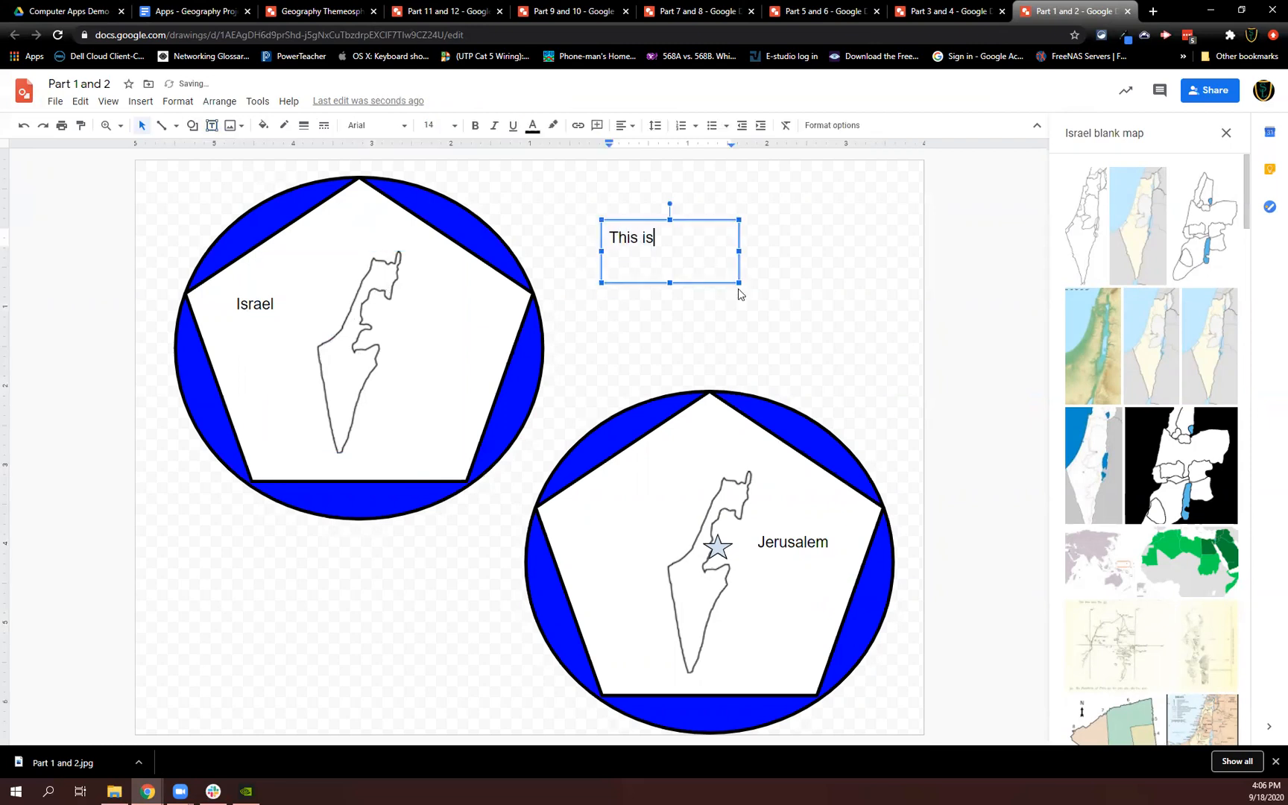
type(" a text box")
left_click_drag(738, 282, 737, 251)
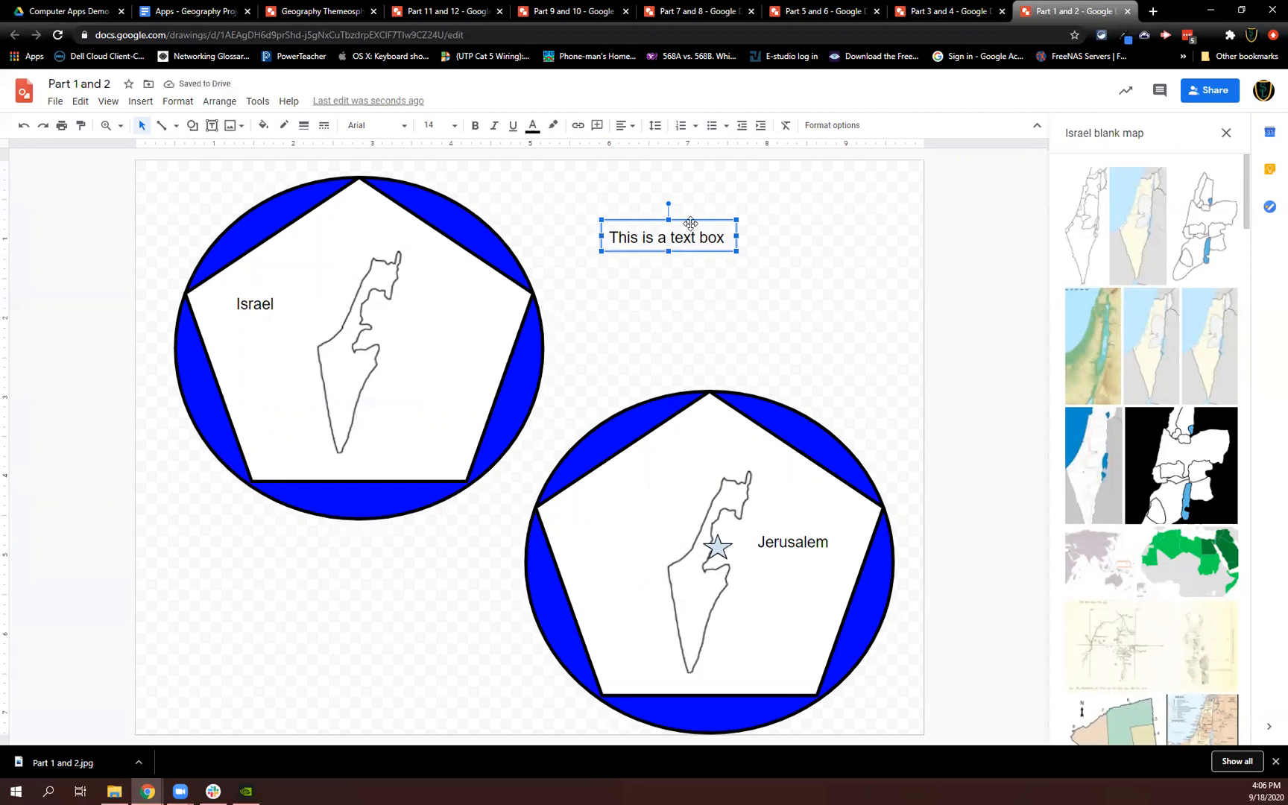
left_click_drag(694, 220, 648, 312)
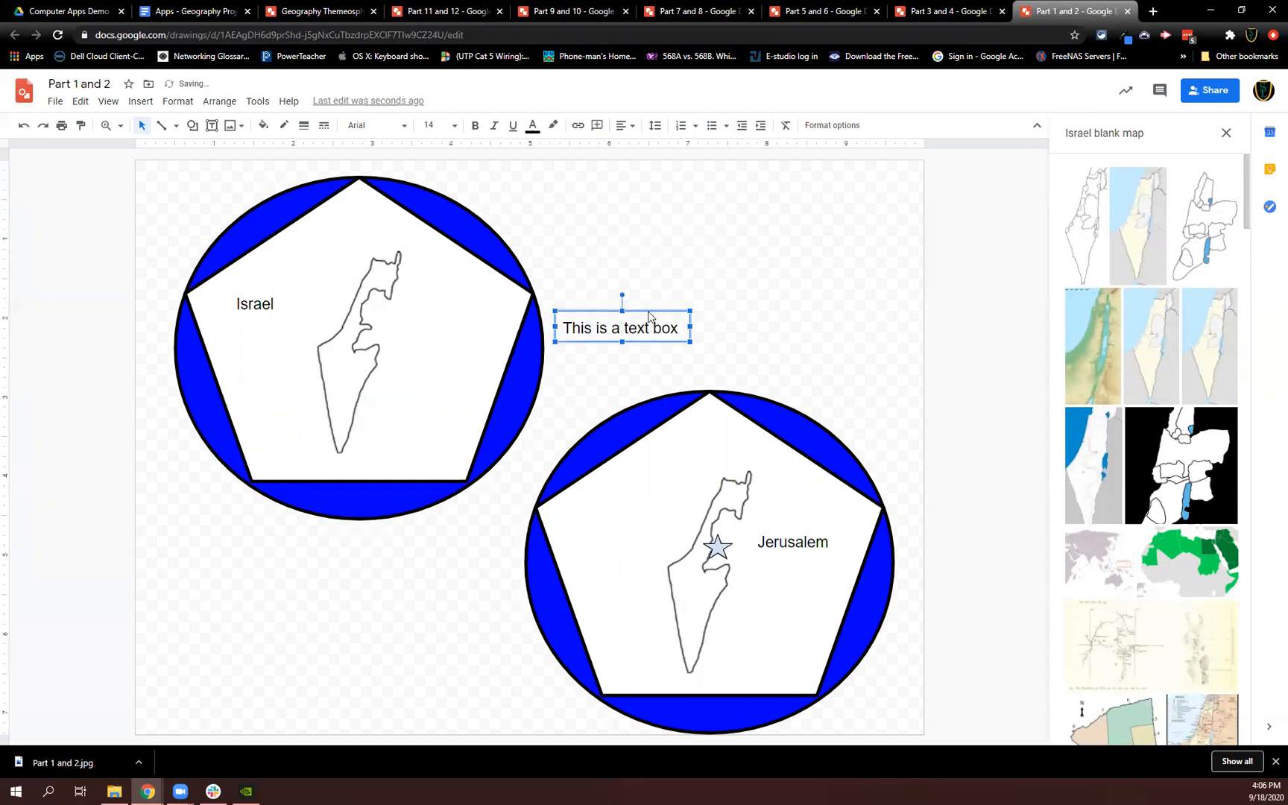
key("Delete")
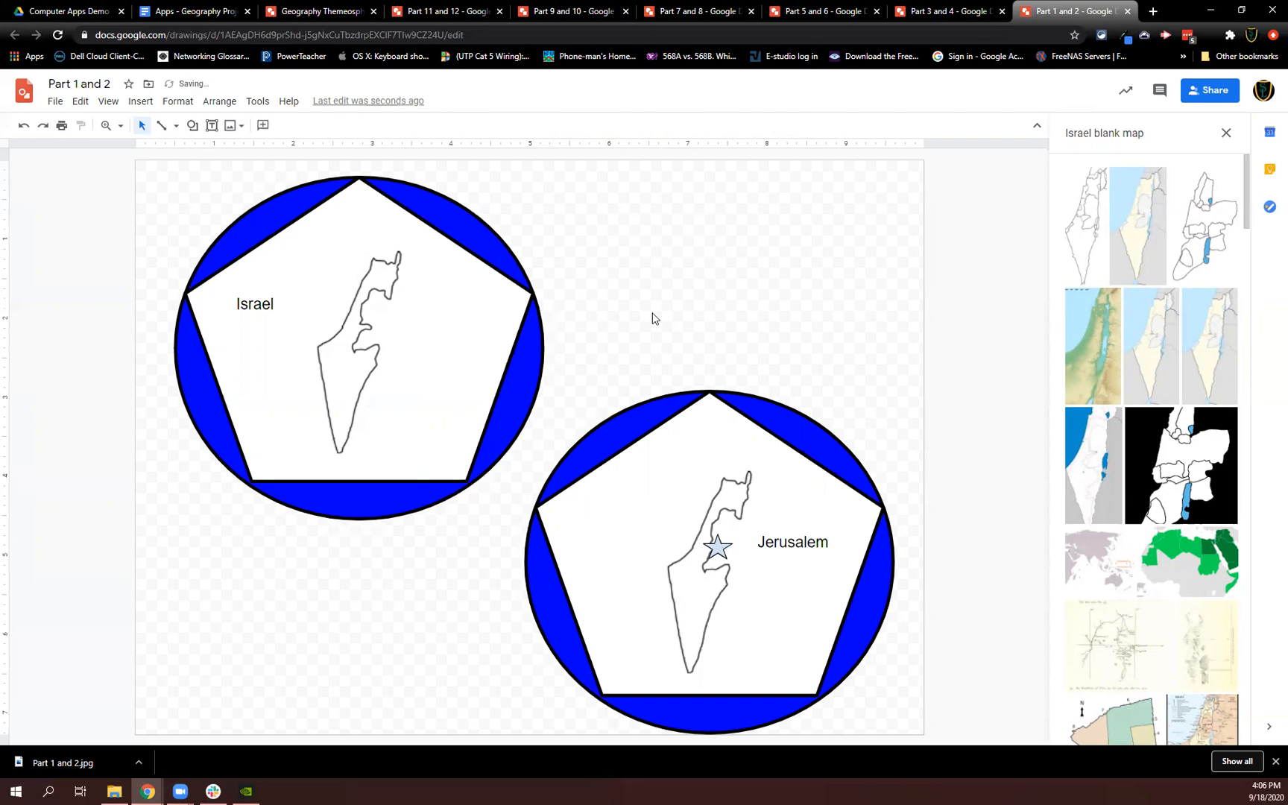
Compare the map images and labels in the Part 1 and 2 drawing with the outline task in the Geography Project instructions.
left_click(270, 304)
left_click(380, 298)
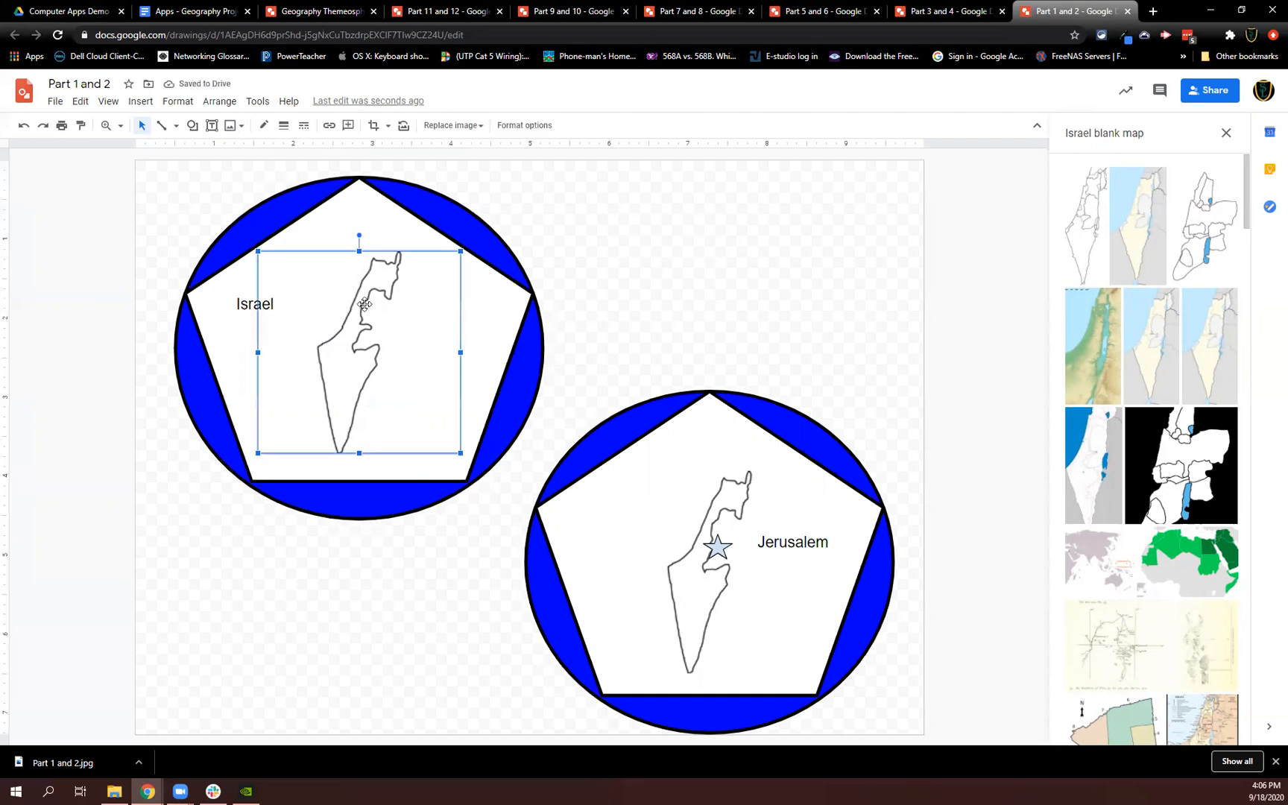
left_click(191, 16)
left_click_drag(433, 339, 682, 340)
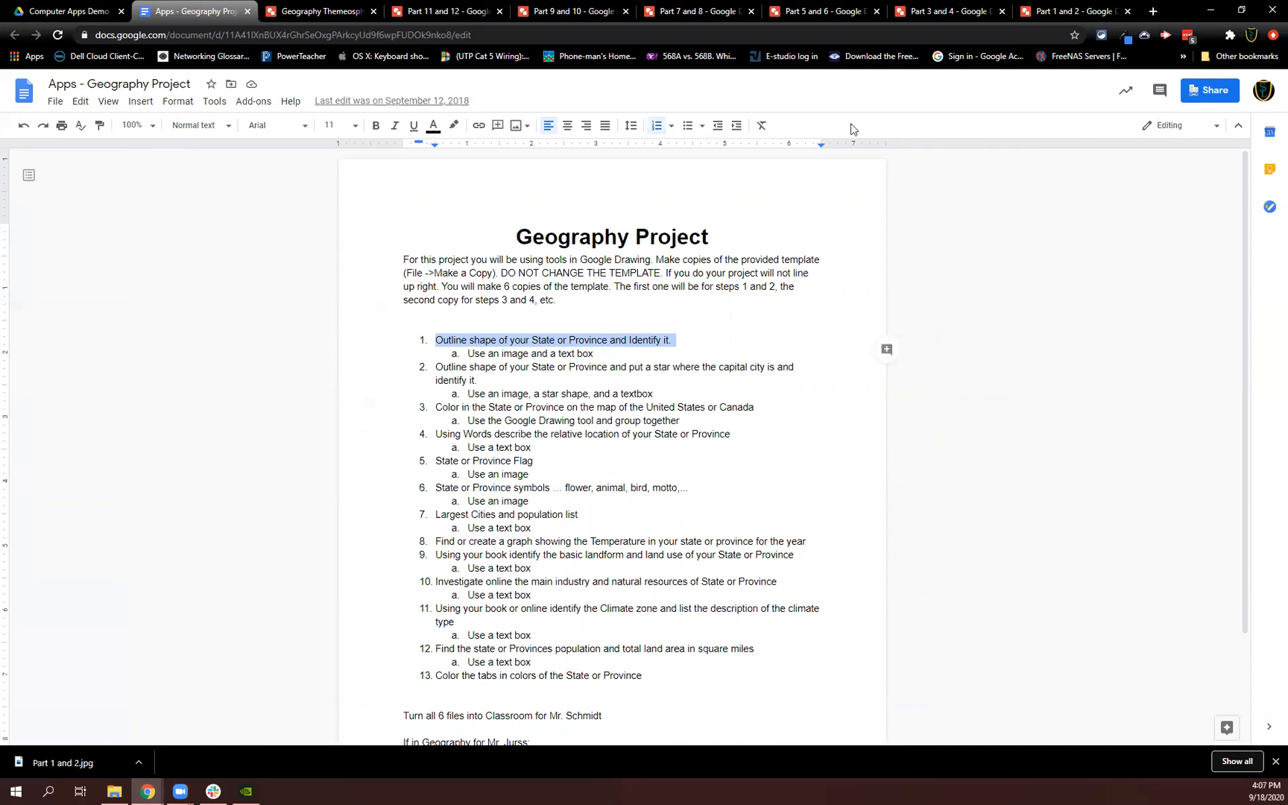
left_click(1073, 11)
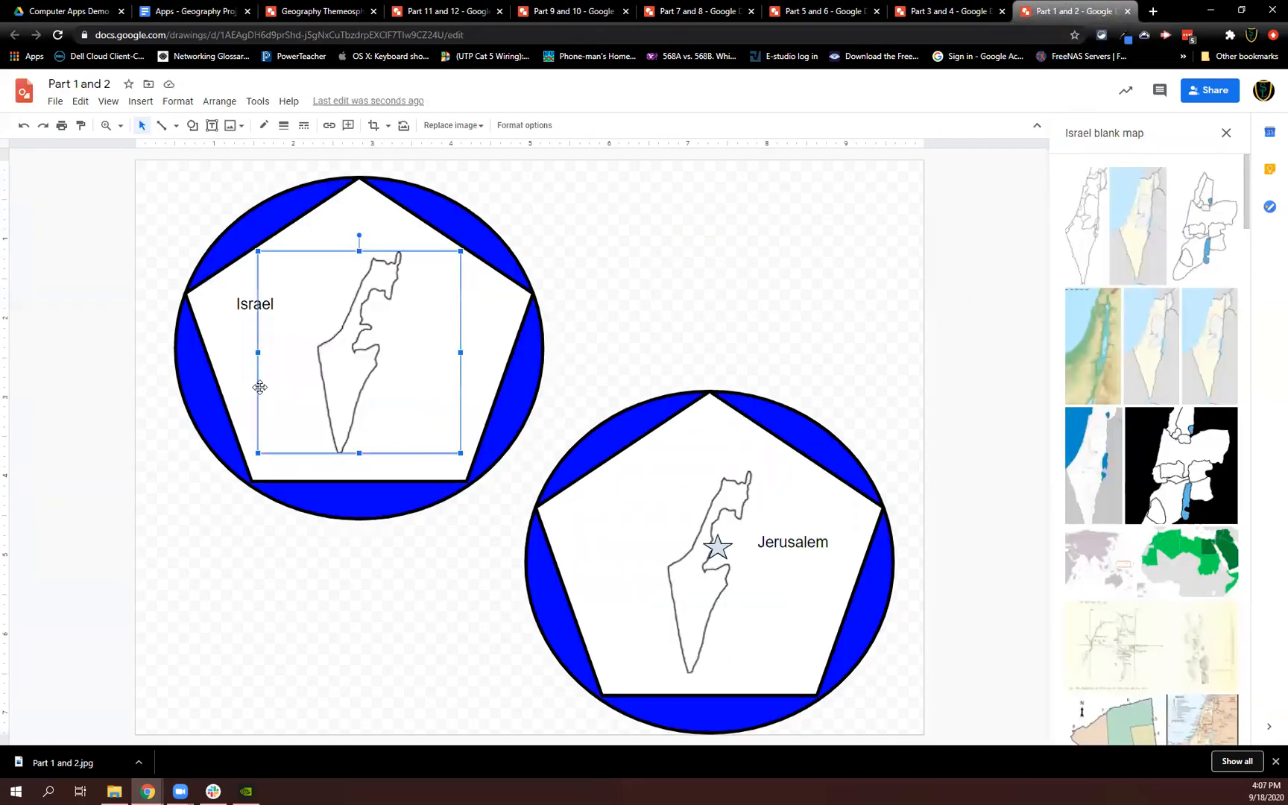
left_click(698, 576)
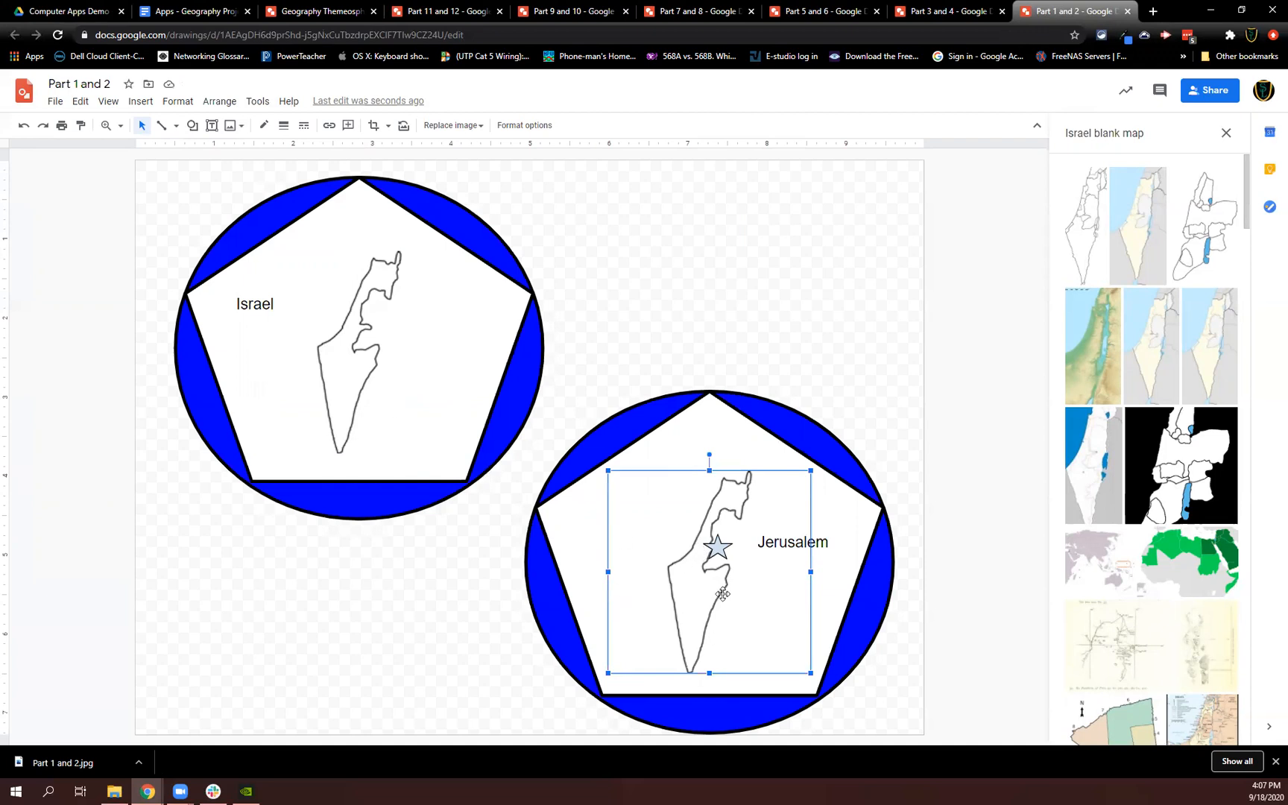
left_click(790, 546)
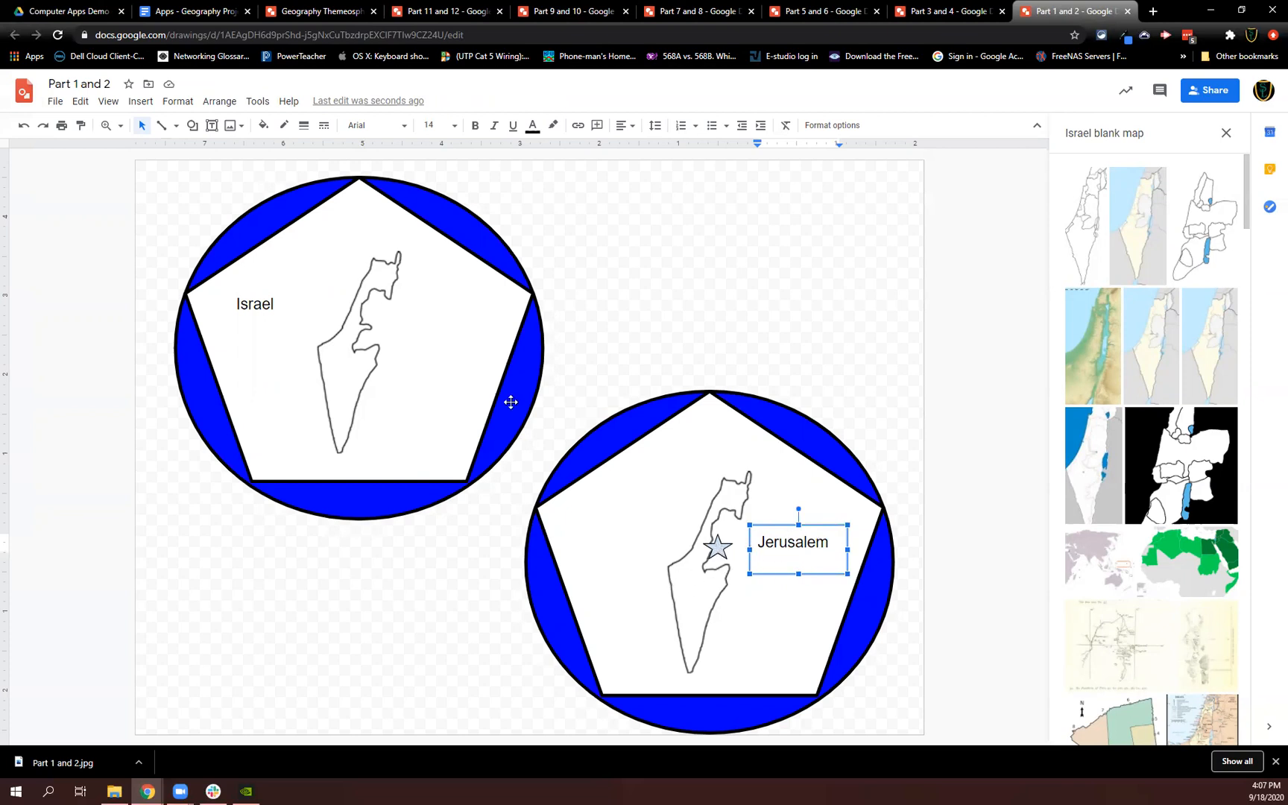
Try out a small blue-filled five-point star in the empty area above the Jerusalem circle, and delete it.
left_click(197, 128)
mouse_move(237, 150)
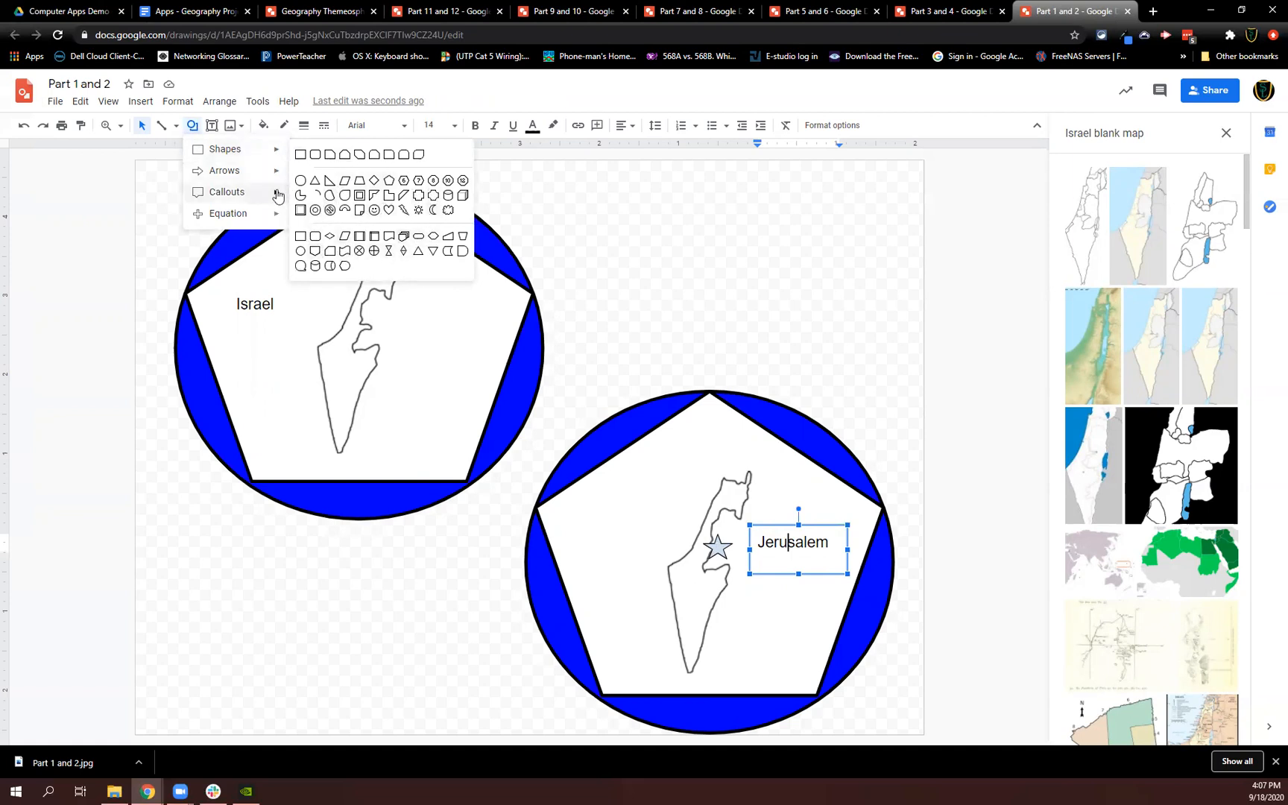
mouse_move(237, 195)
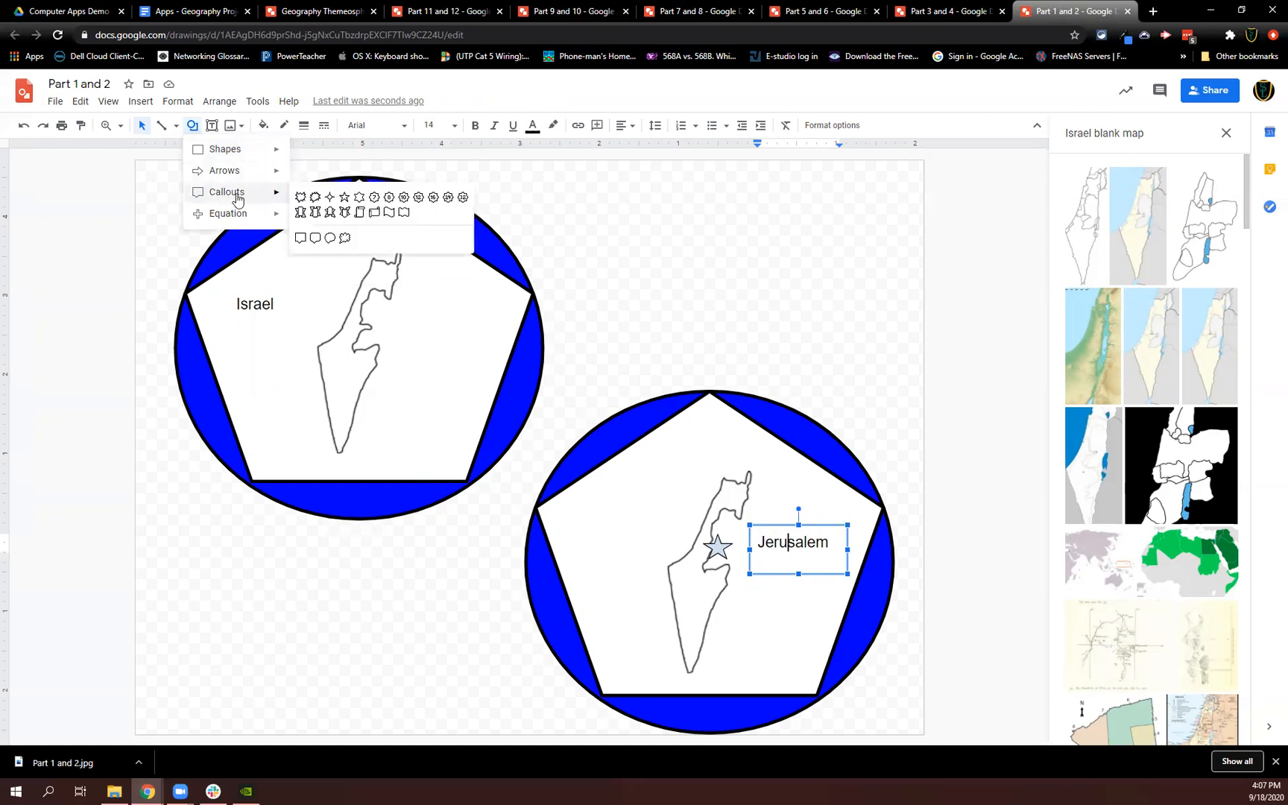
left_click(343, 197)
left_click_drag(540, 181, 676, 290)
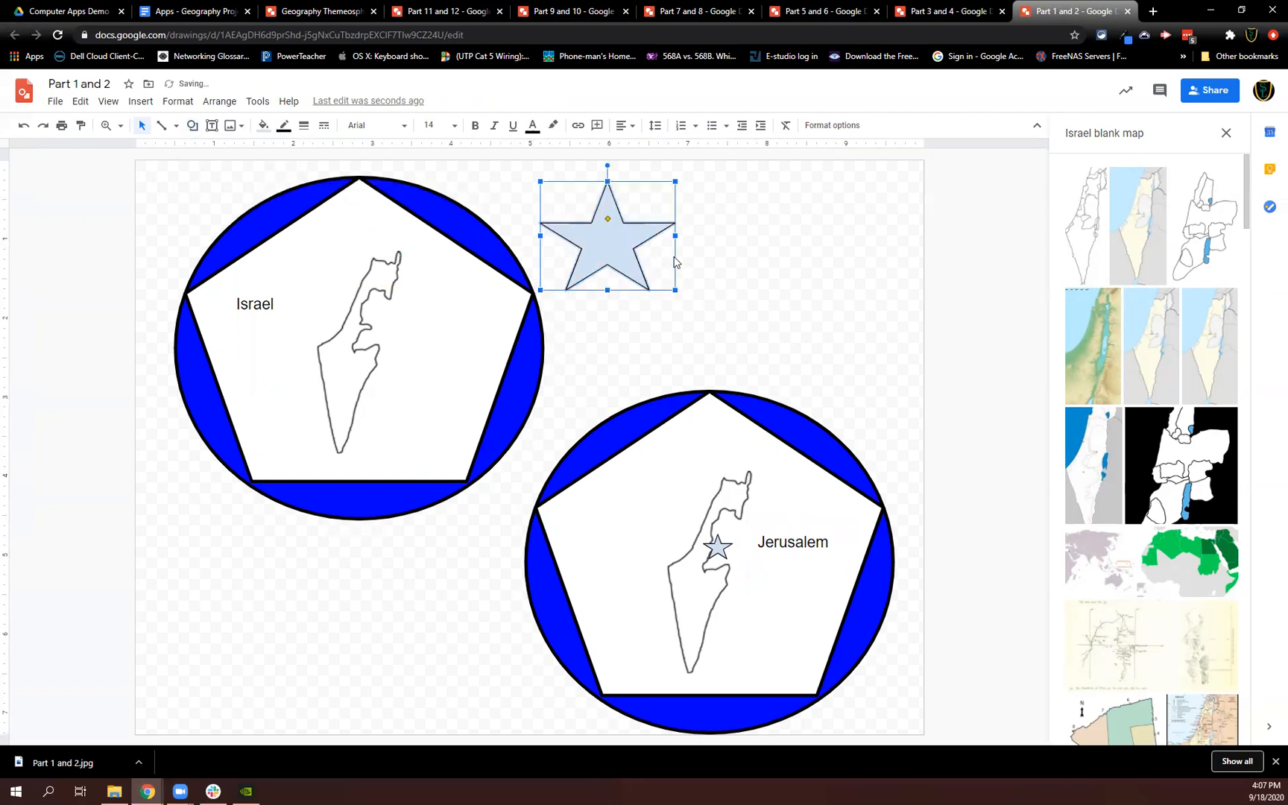
left_click_drag(675, 290, 717, 309)
left_click(264, 126)
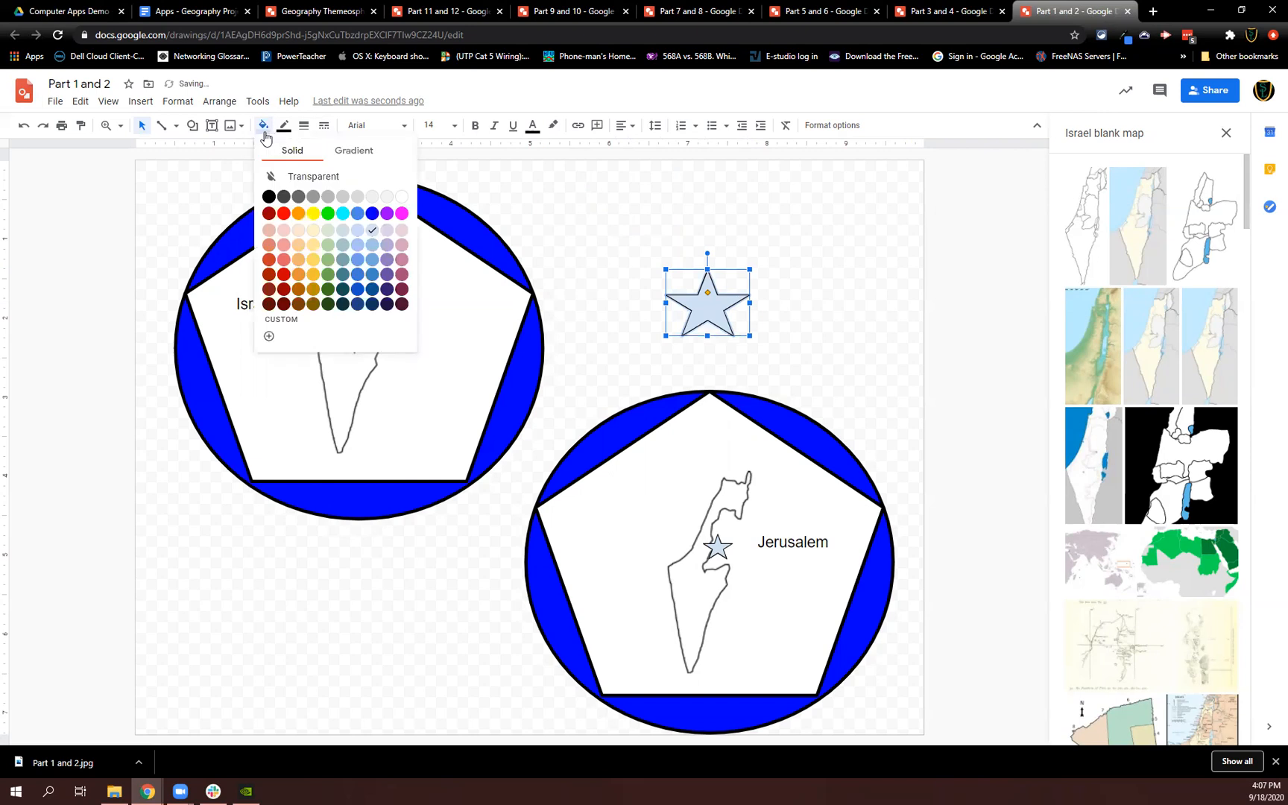
left_click(266, 128)
left_click(266, 128)
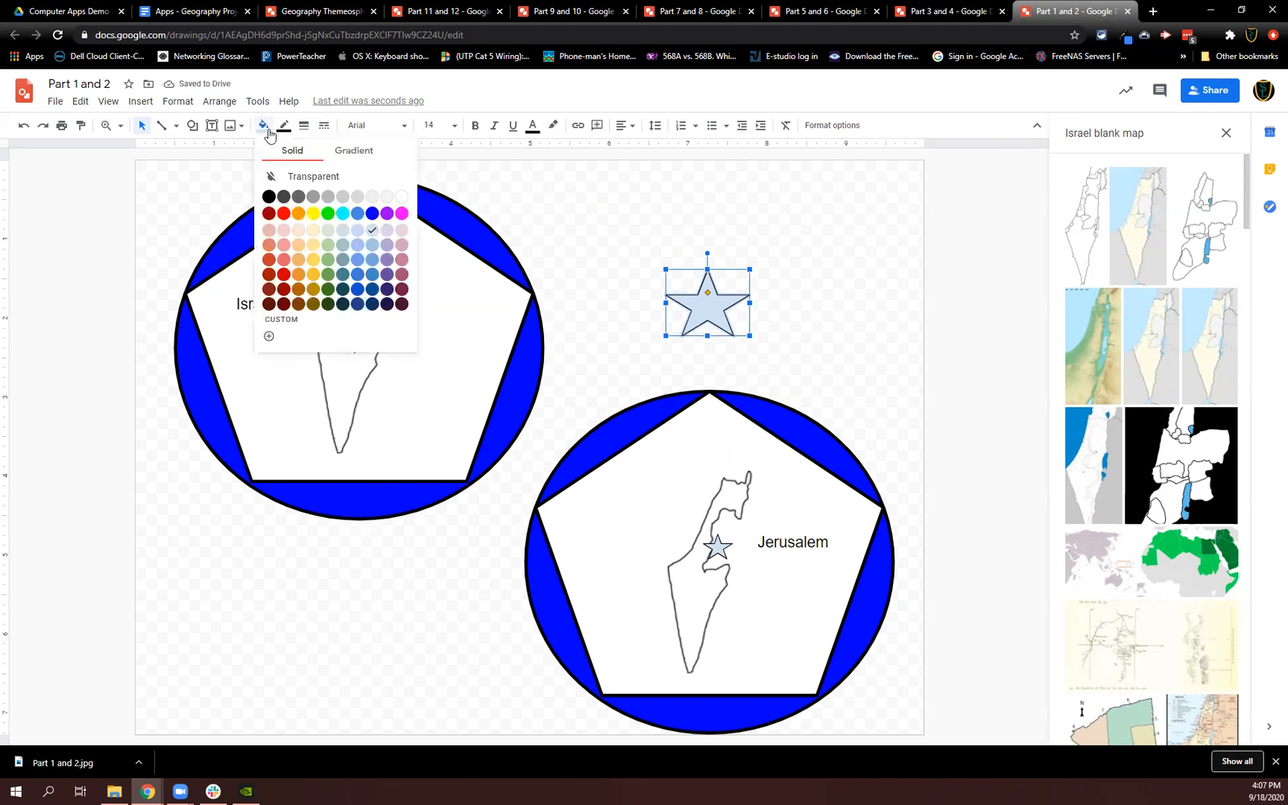
left_click(372, 215)
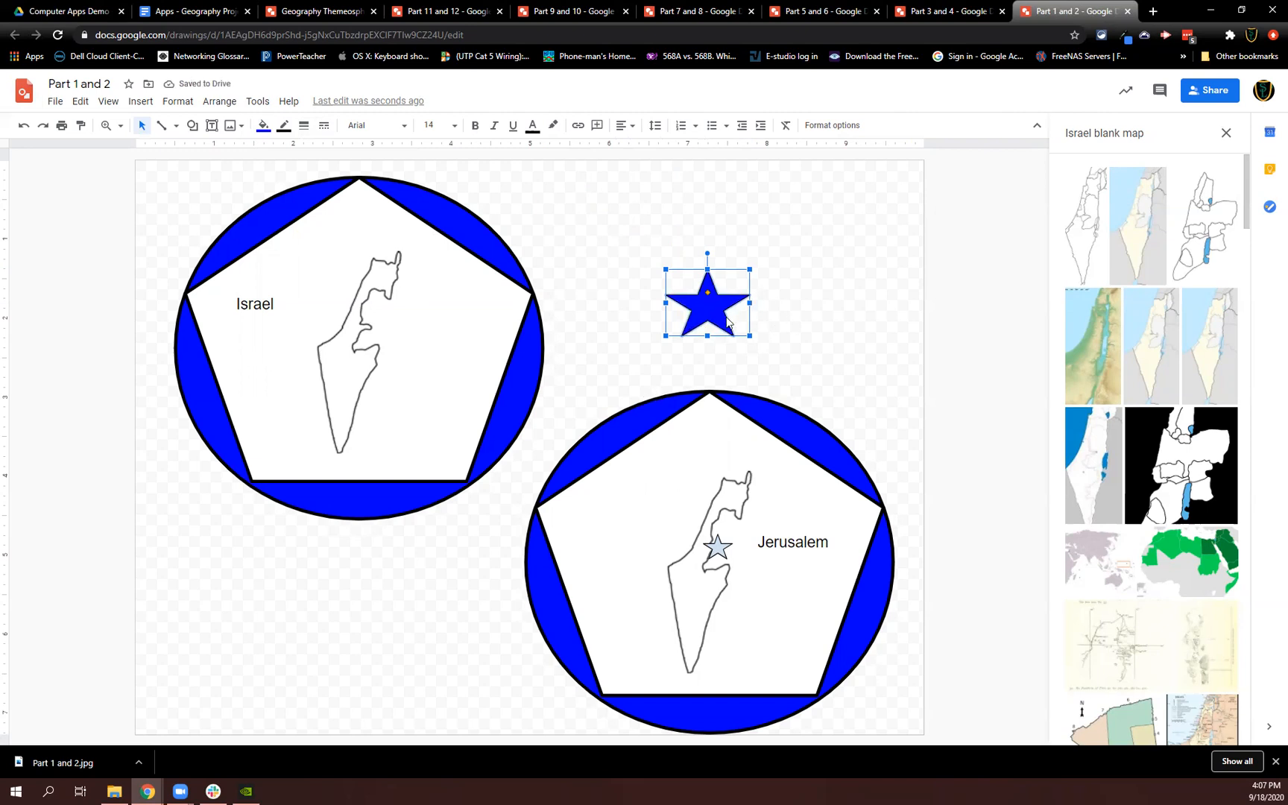
key("Delete")
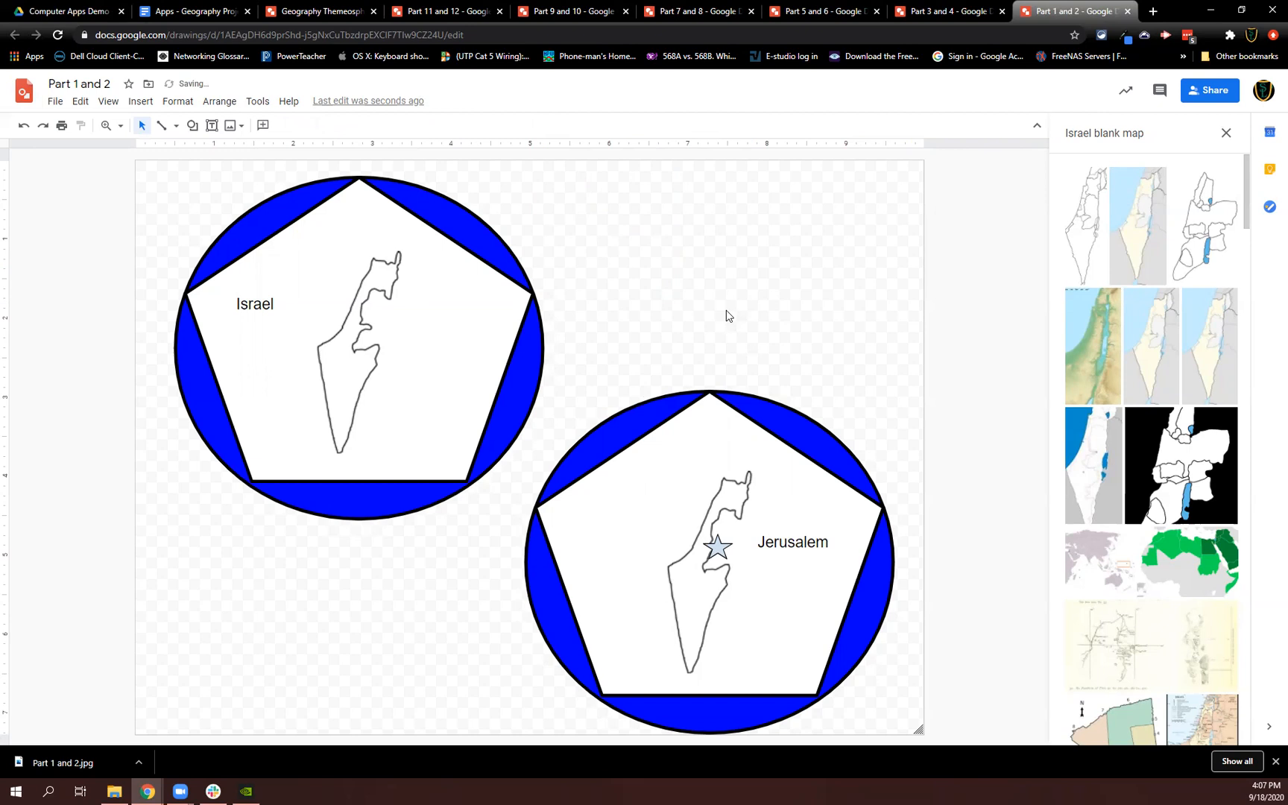
Recheck the Geography Project task list, and review the Part 11 and 12 and Part 9 and 10 example drawings.
left_click(197, 12)
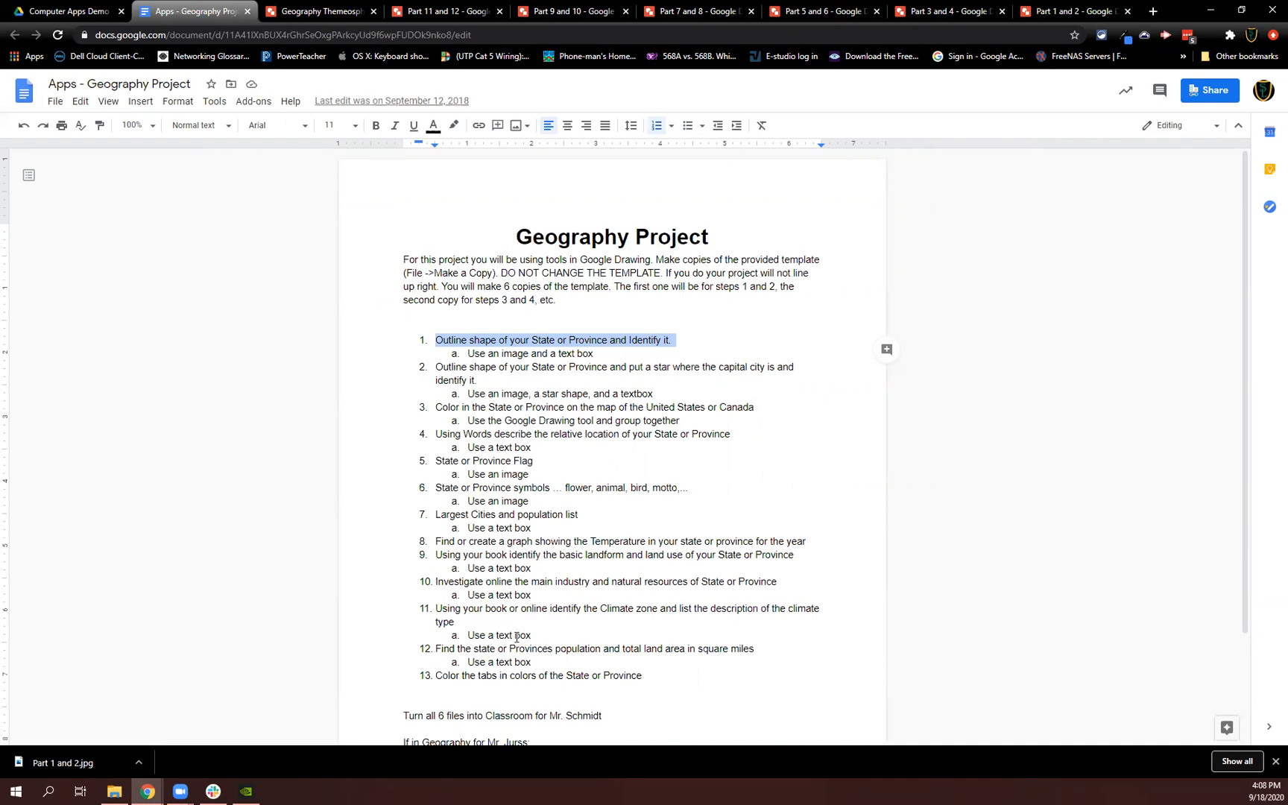
left_click(446, 12)
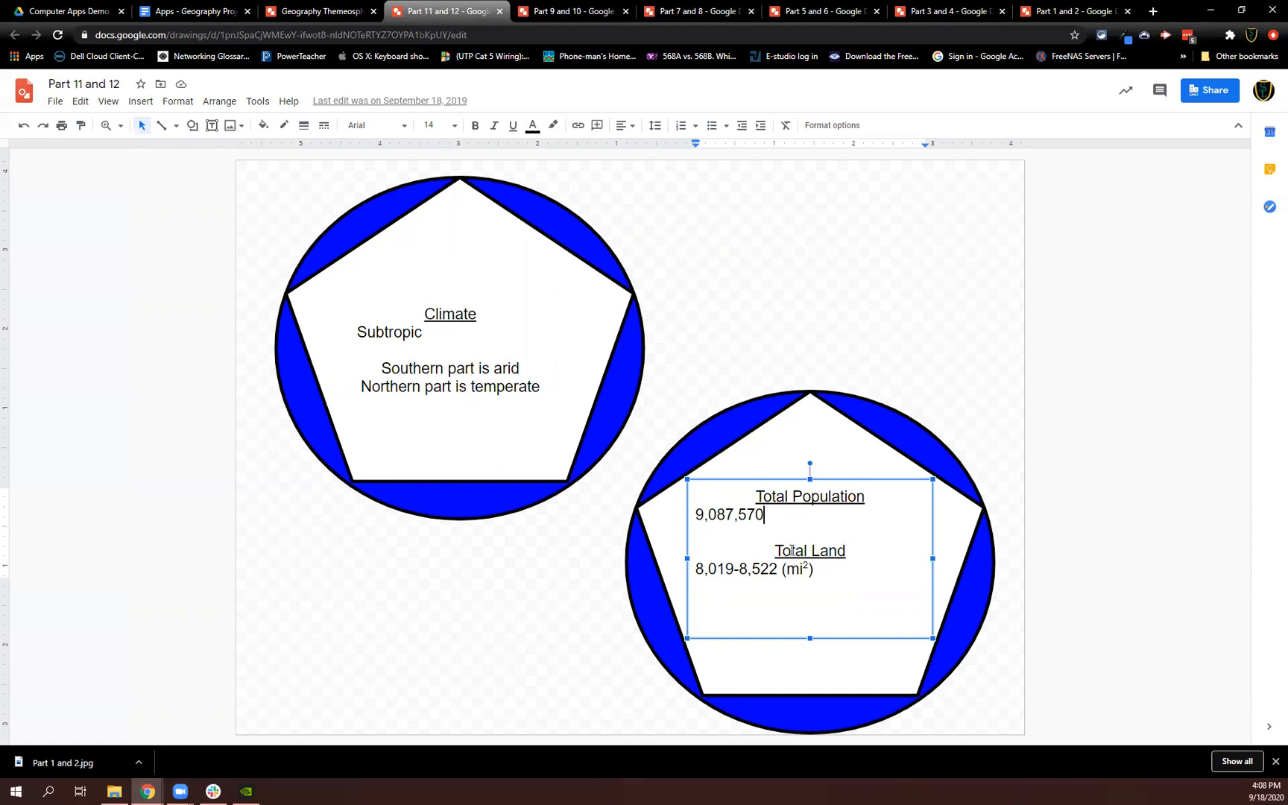
left_click(589, 12)
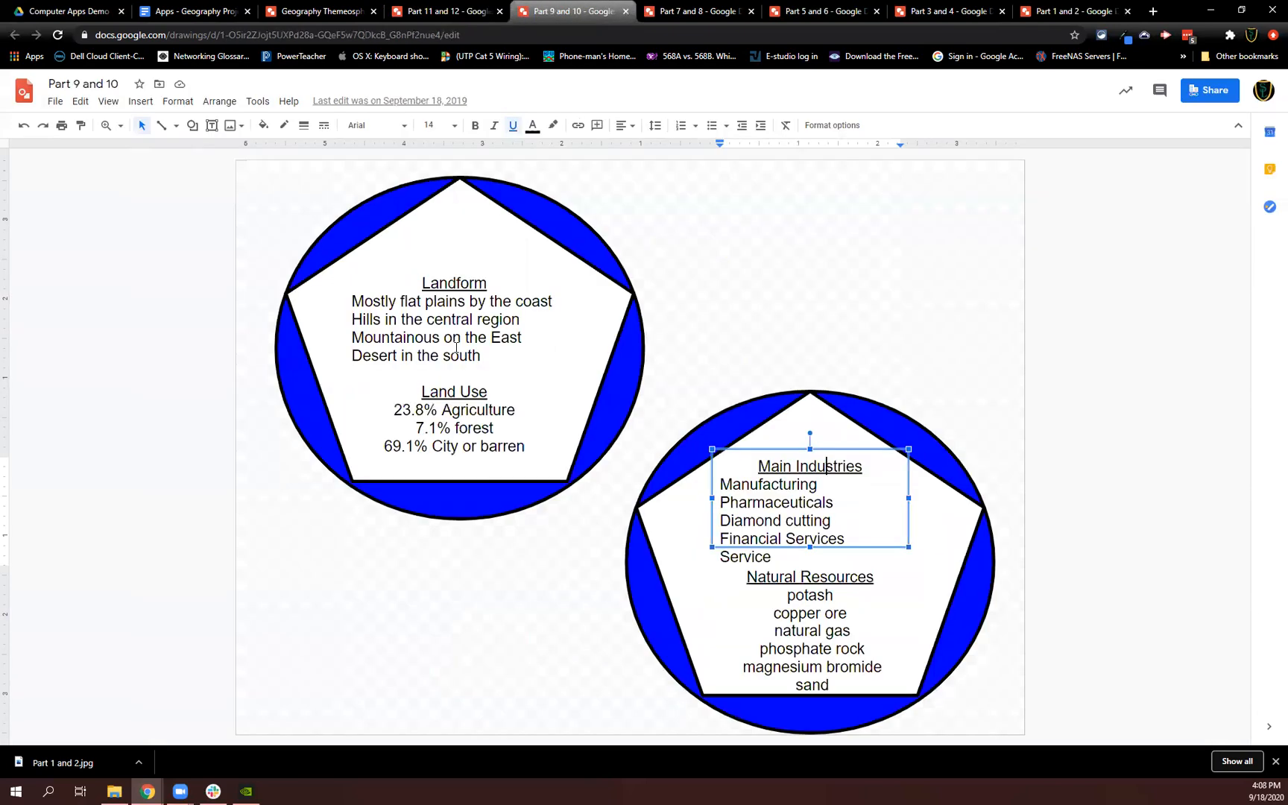
left_click(431, 322)
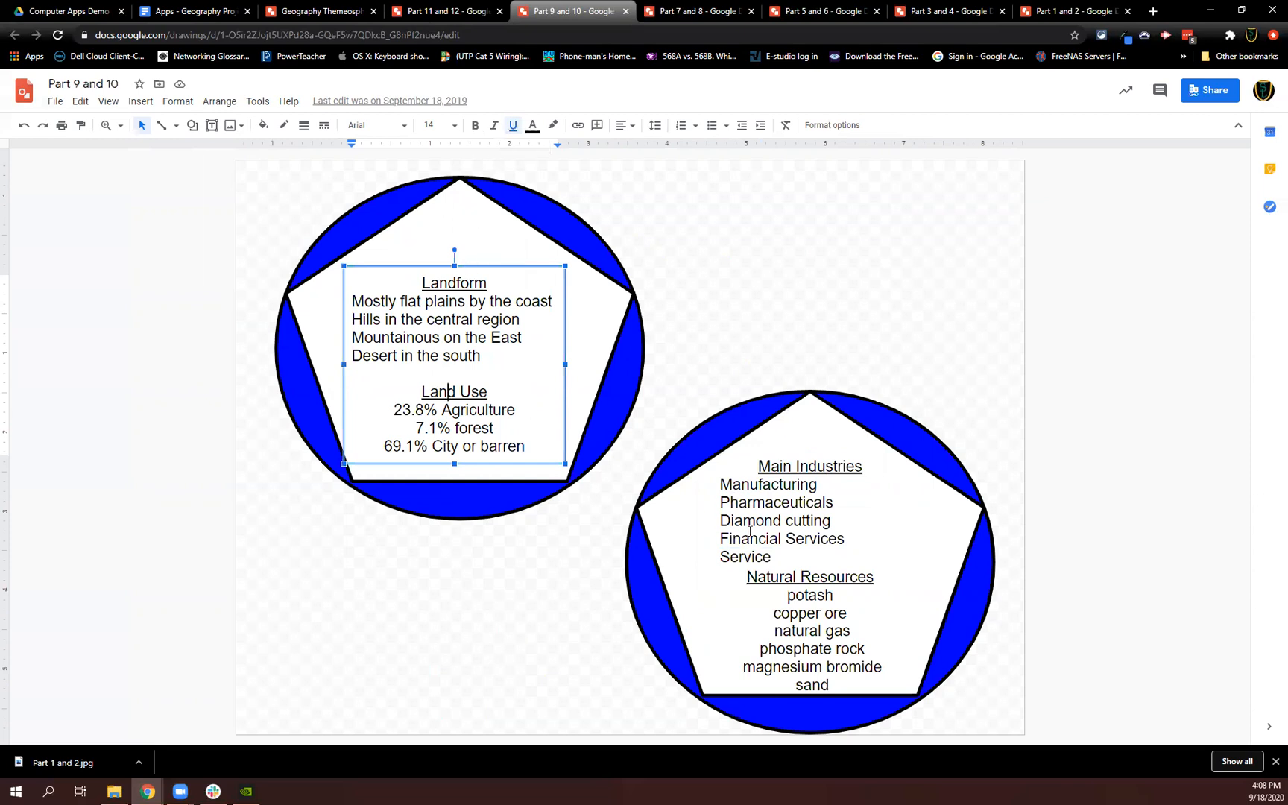
left_click(776, 520)
left_click(797, 633)
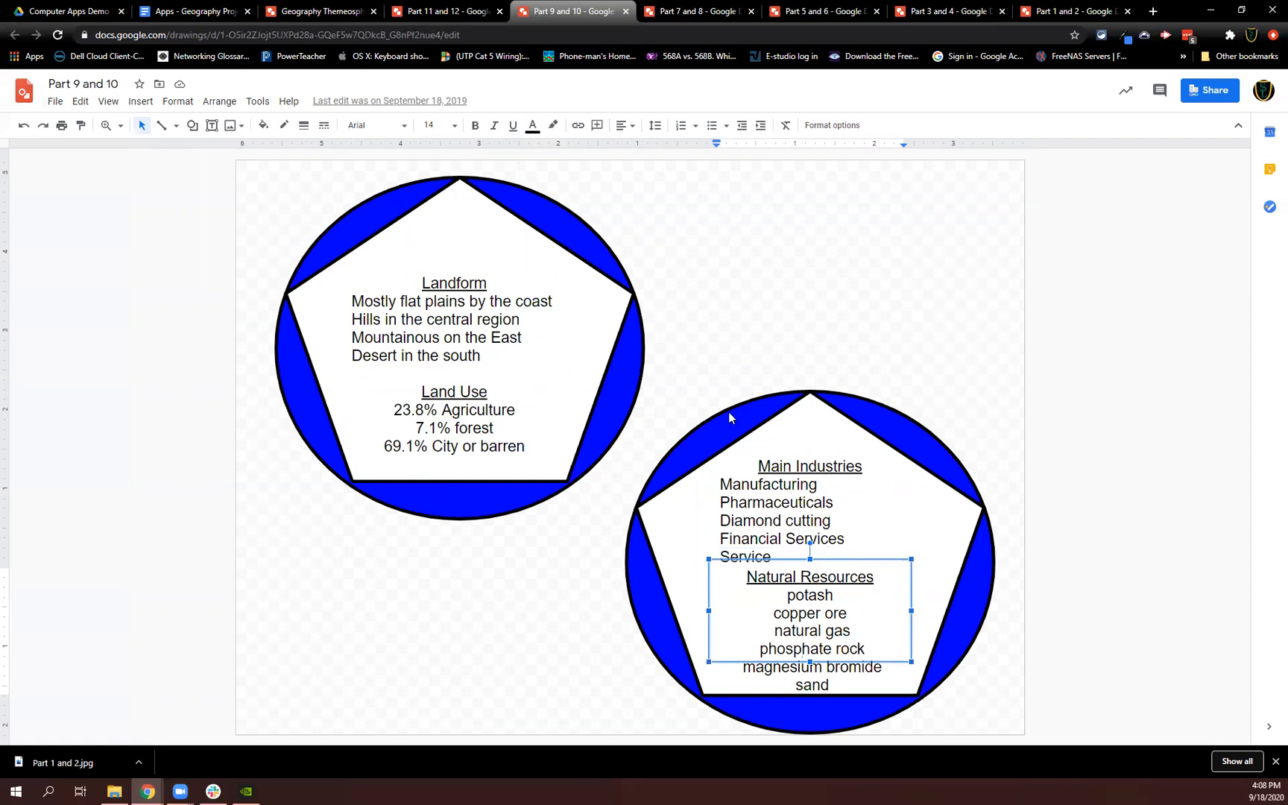
Review the city list and temperature graph in Part 7 and 8, and the flag and symbol images in Part 5 and 6.
left_click(697, 11)
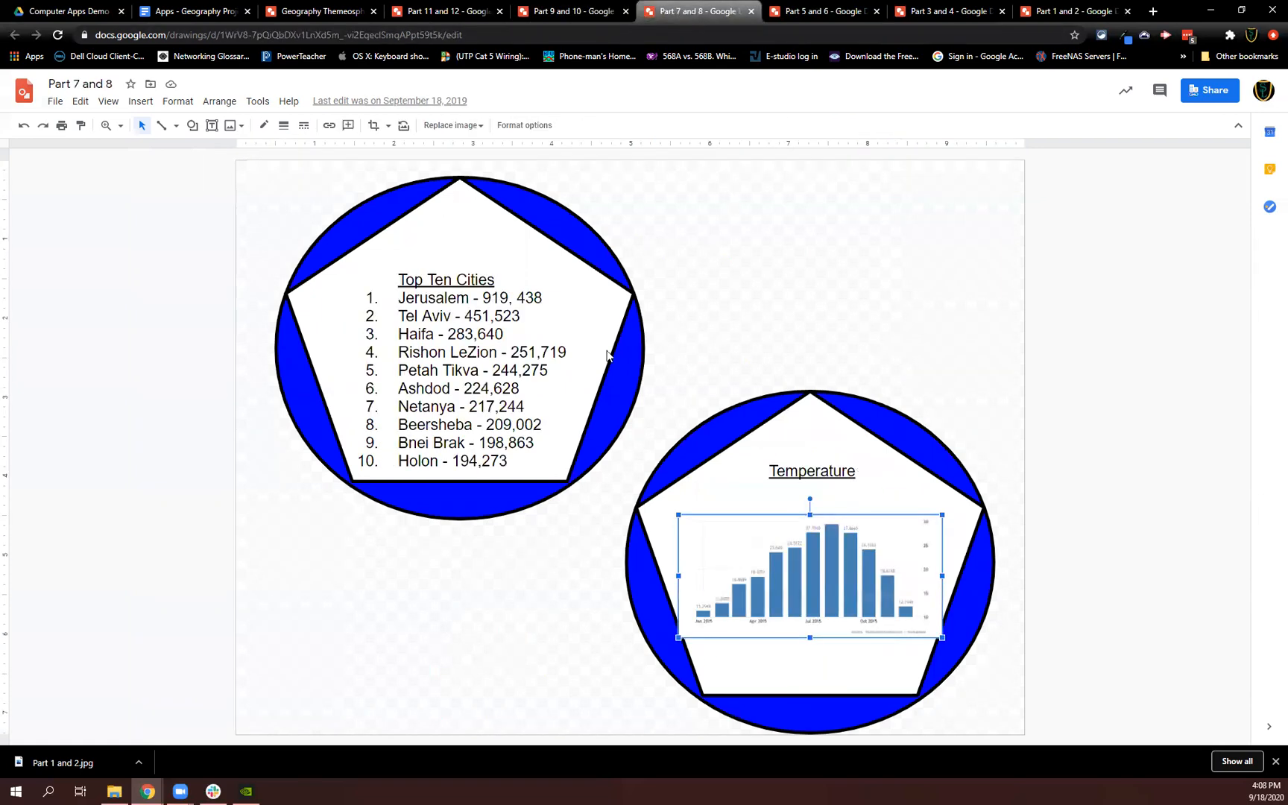
left_click(445, 348)
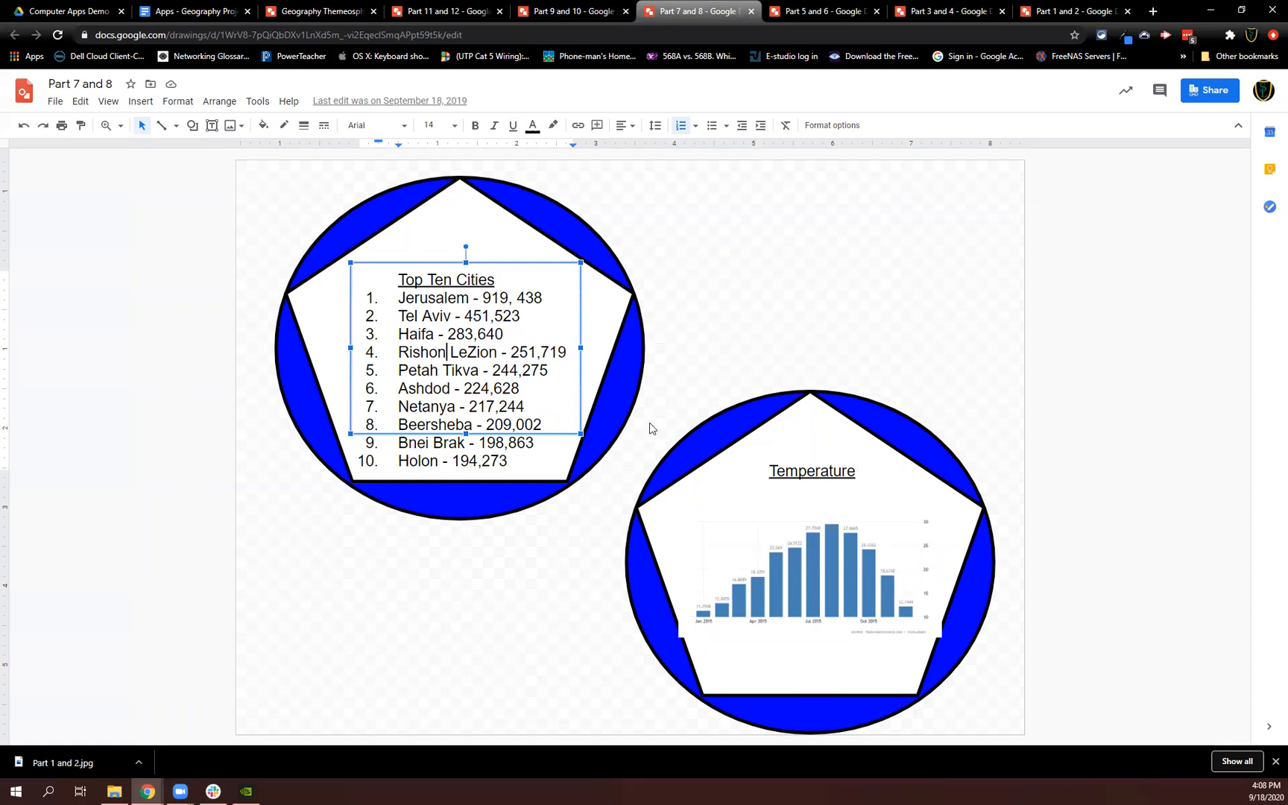
left_click(721, 558)
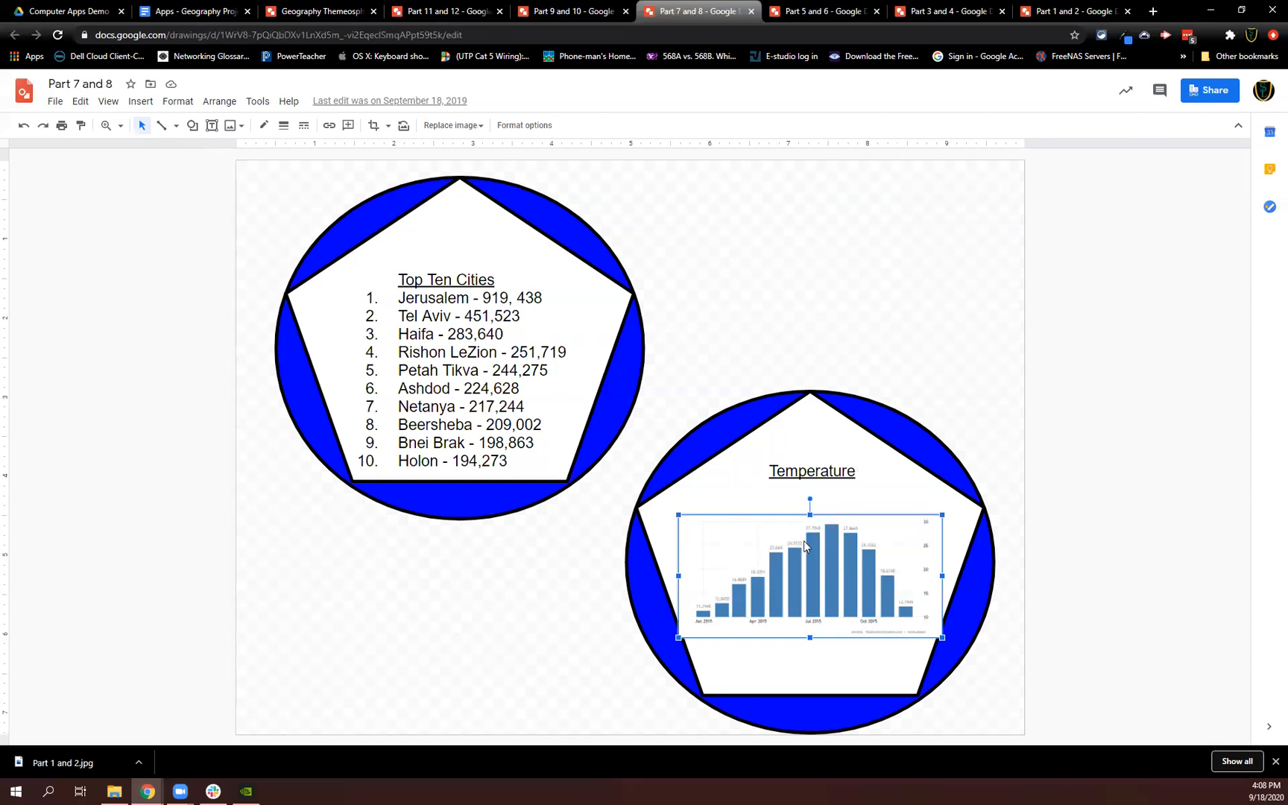
left_click(813, 12)
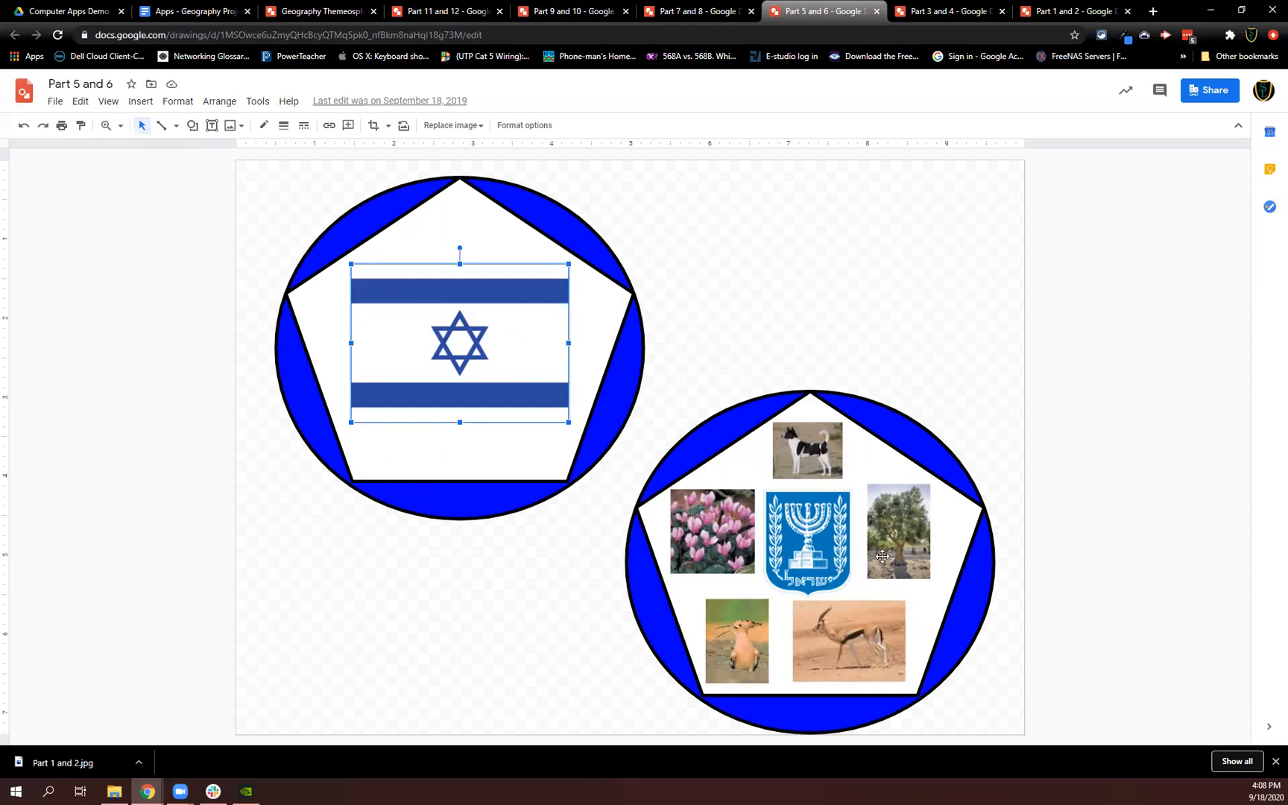
Delete the extra Middle East outline map overlapping the circles in the Part 3 and 4 drawing.
left_click(921, 9)
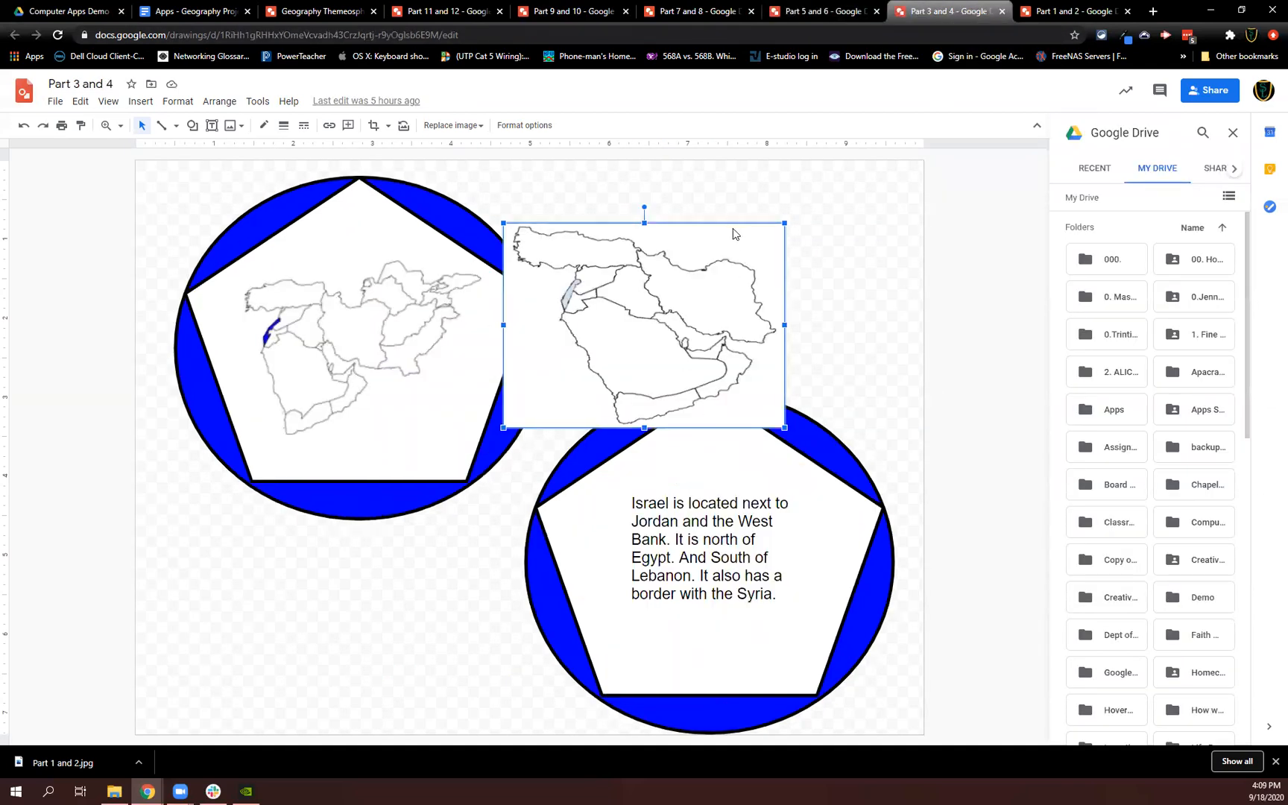
key("Delete")
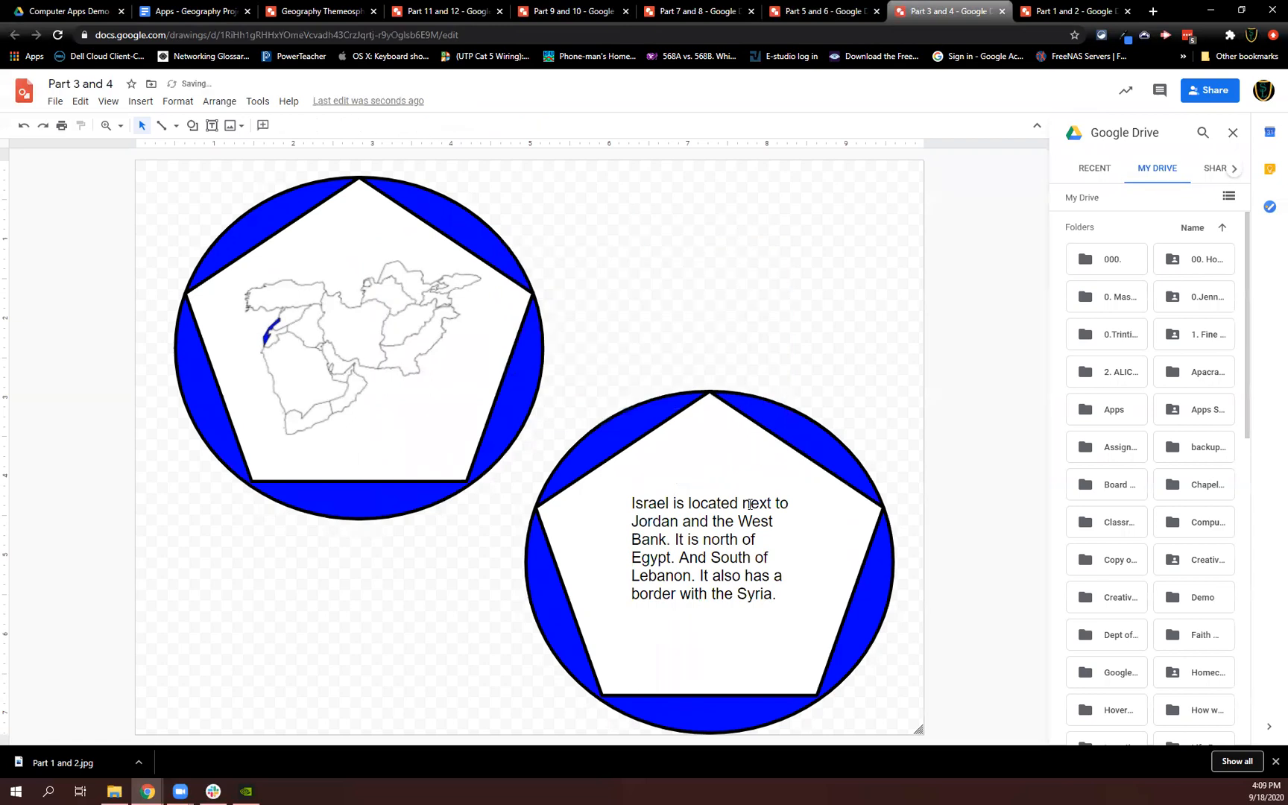
Examine the relative location text in Part 3 and 4, and highlight task 3 with its sub-item in the project instructions.
left_click(677, 506)
left_click(679, 539)
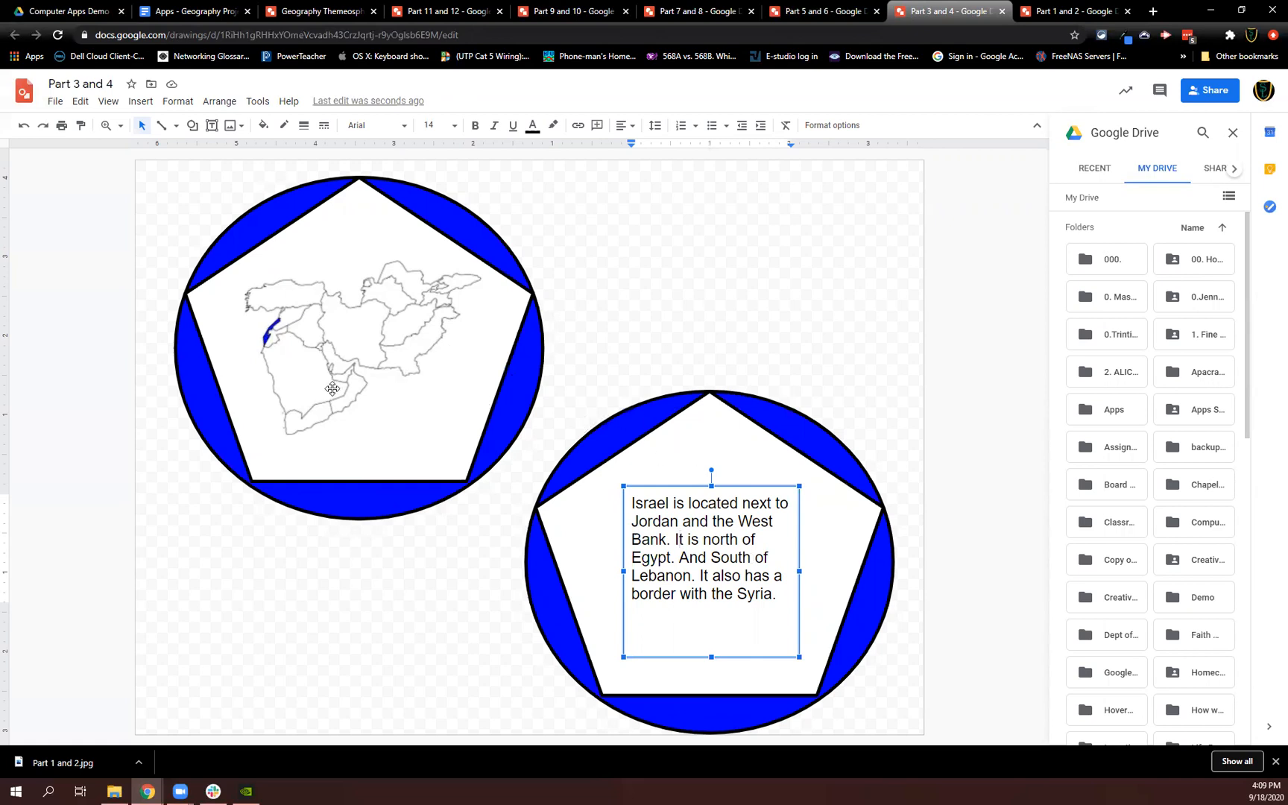
left_click(179, 21)
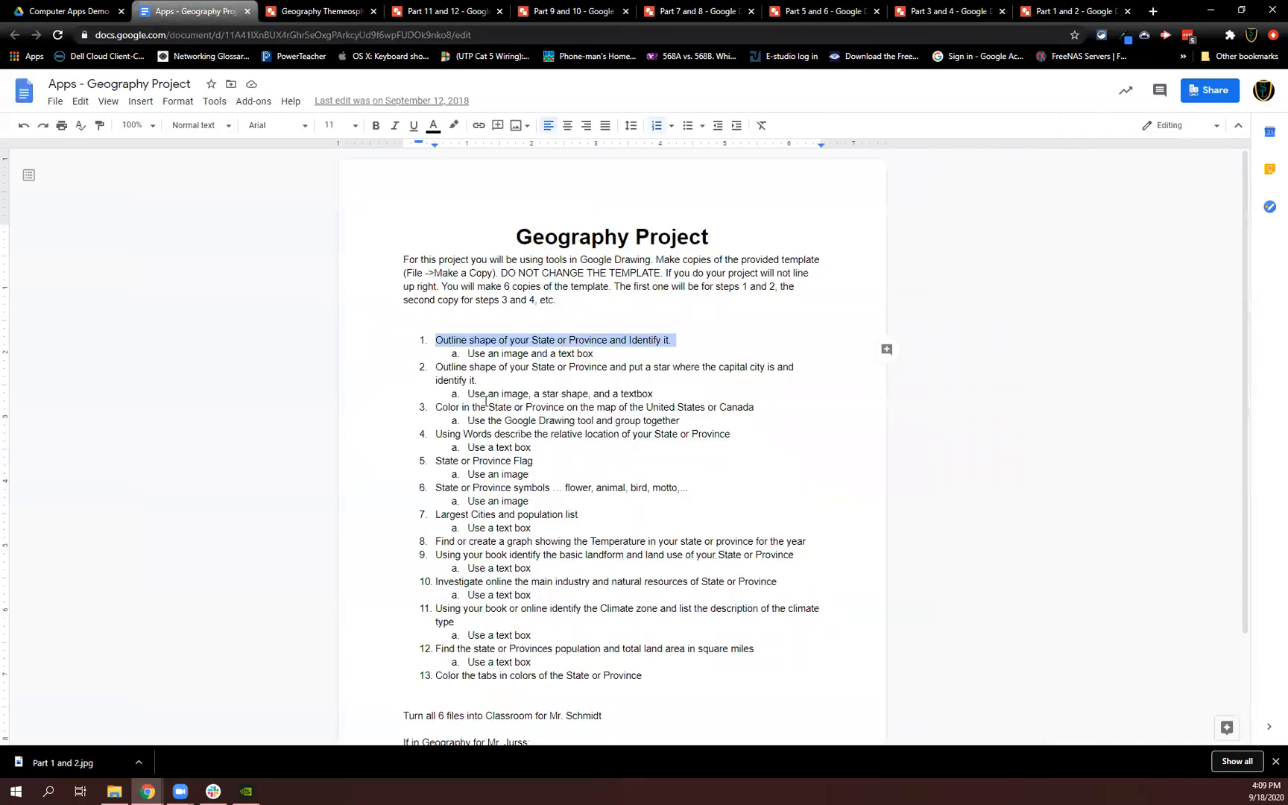
left_click_drag(436, 407, 721, 423)
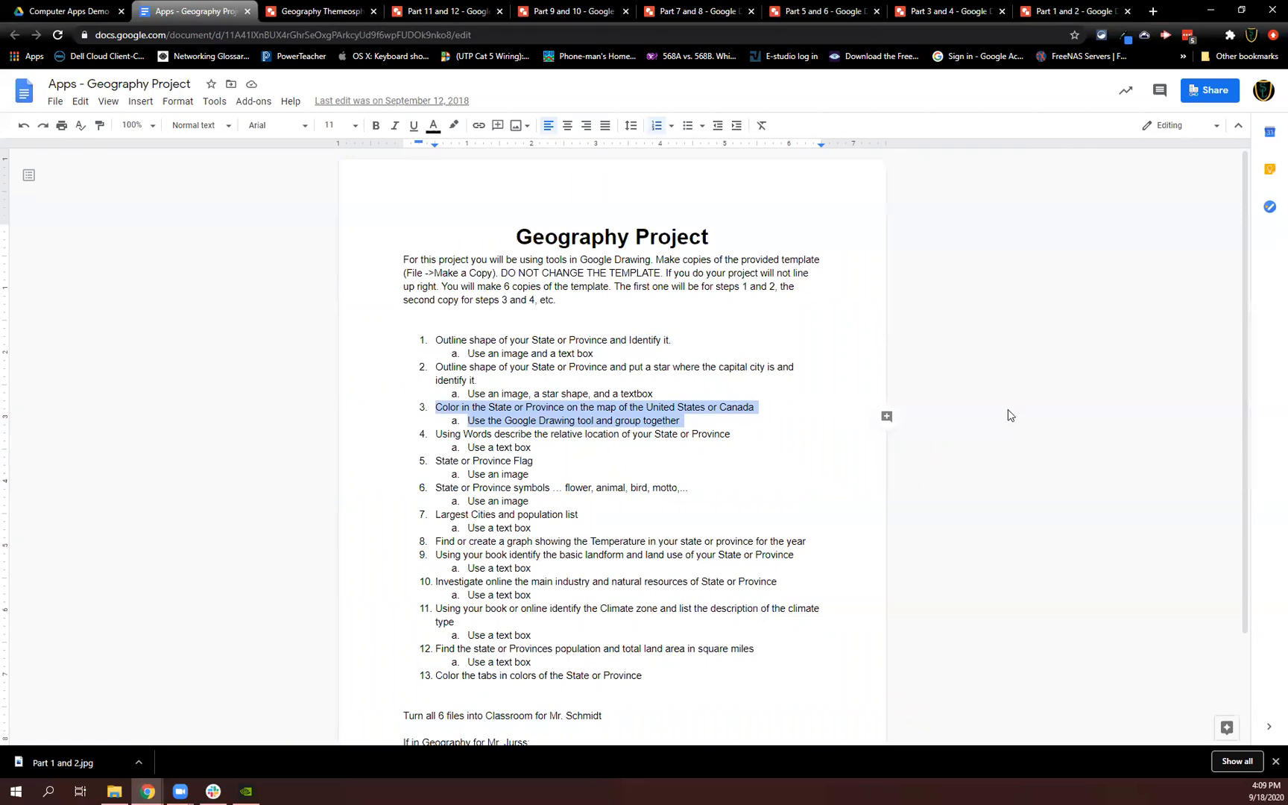
In the Part 3 and 4 drawing, shift the colored Middle East map slightly within its pentagon.
left_click(909, 9)
left_click(296, 342)
left_click_drag(296, 341, 322, 353)
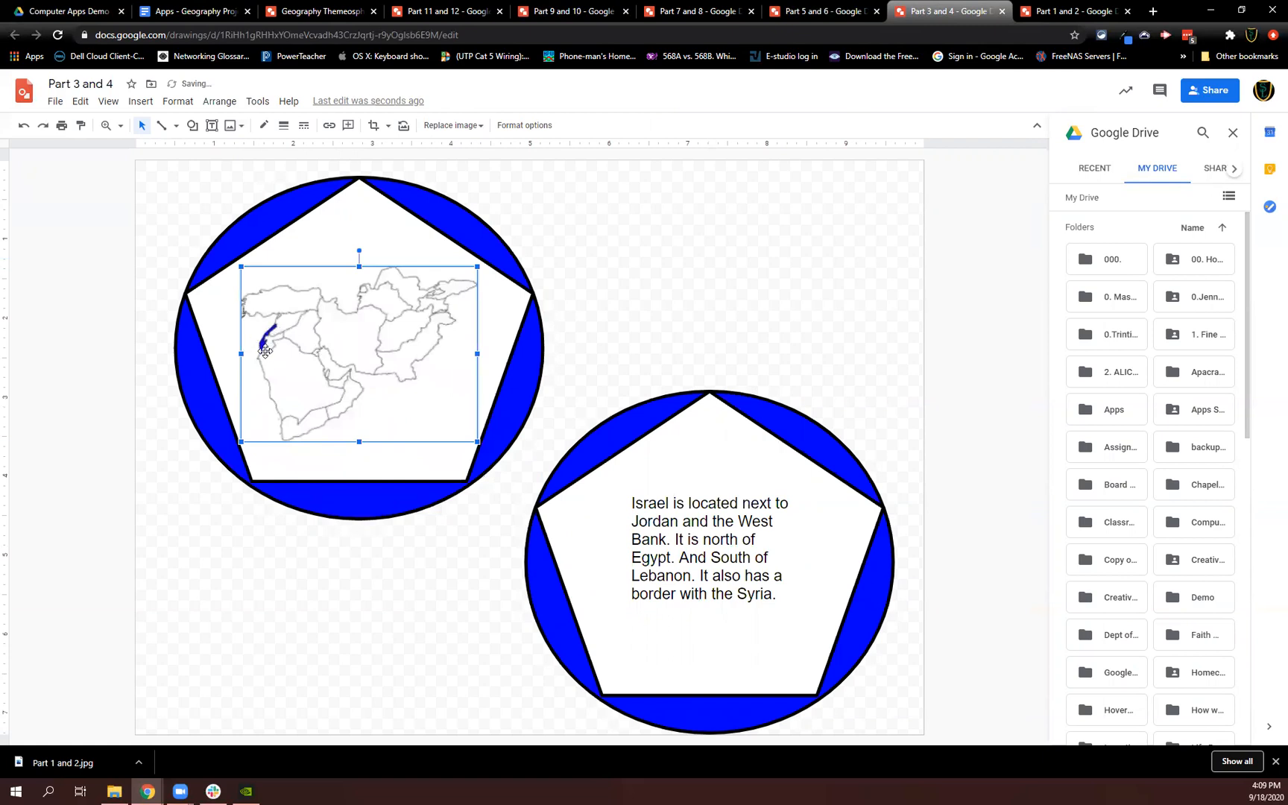
Search web images for "Blank Map of Israel" and try out selecting the first outline map in the results.
left_click(136, 105)
mouse_move(149, 126)
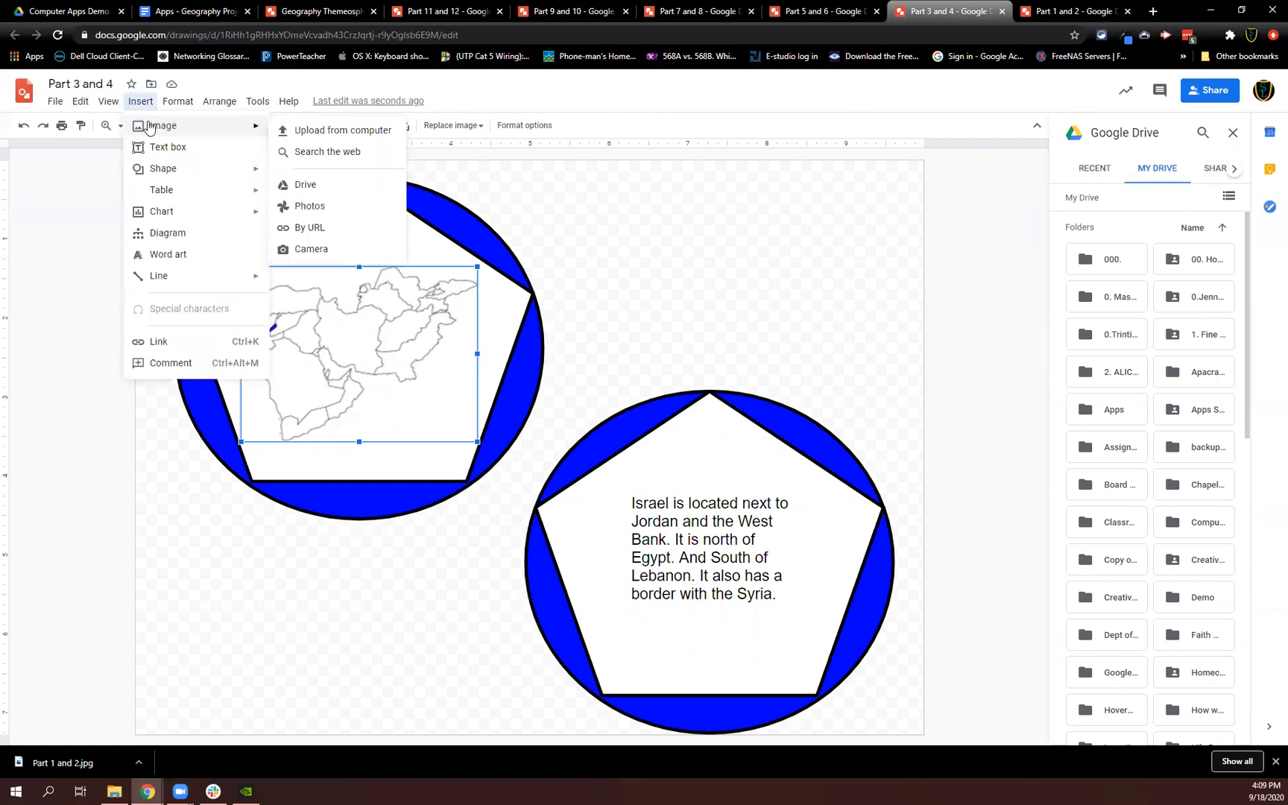
left_click(330, 153)
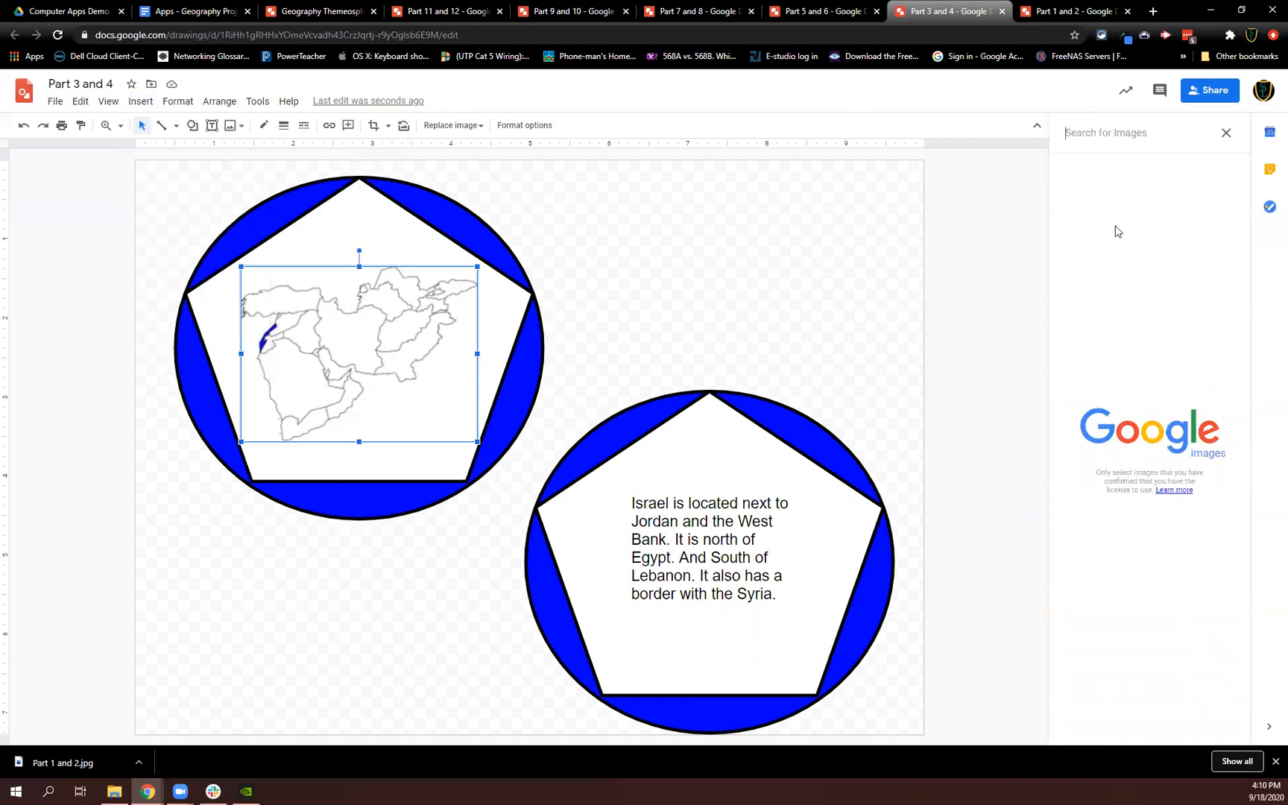
type("Blo")
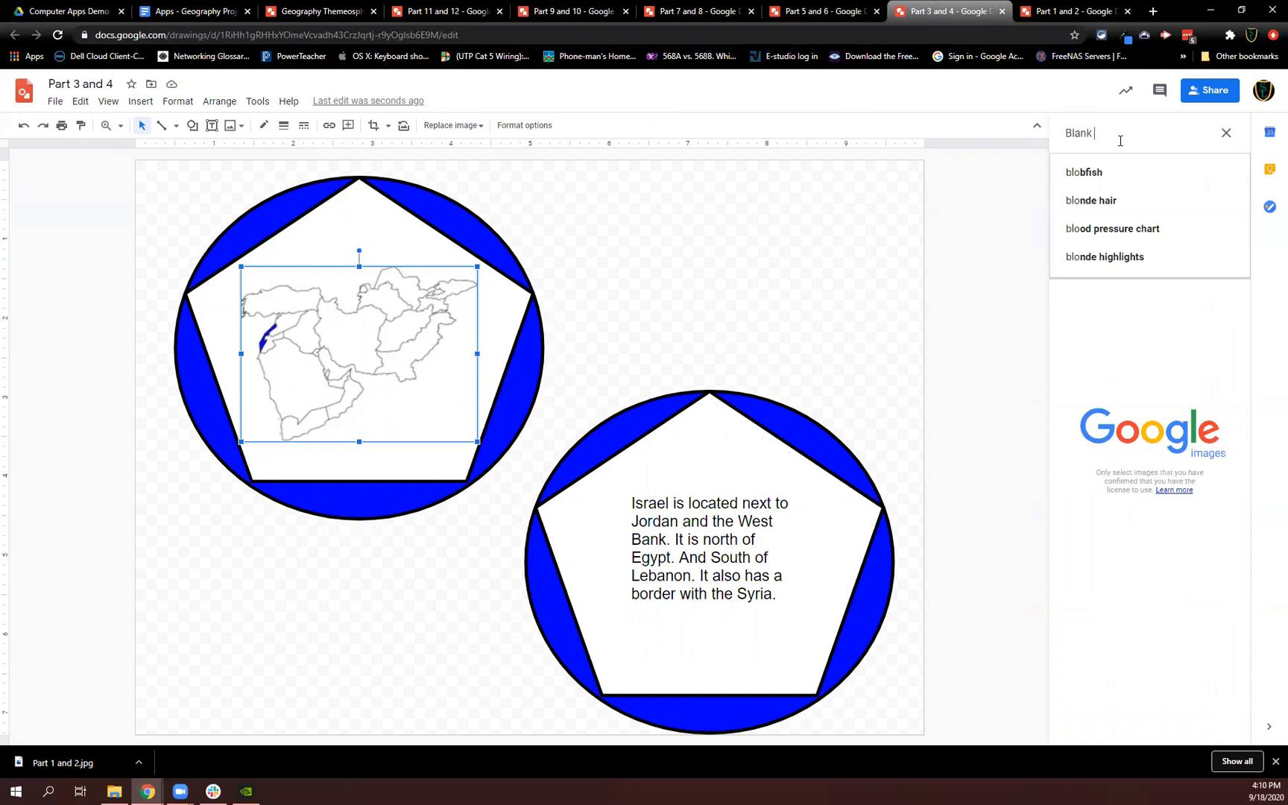
key("BackSpace")
type("Map of Isrea")
key("BackSpace")
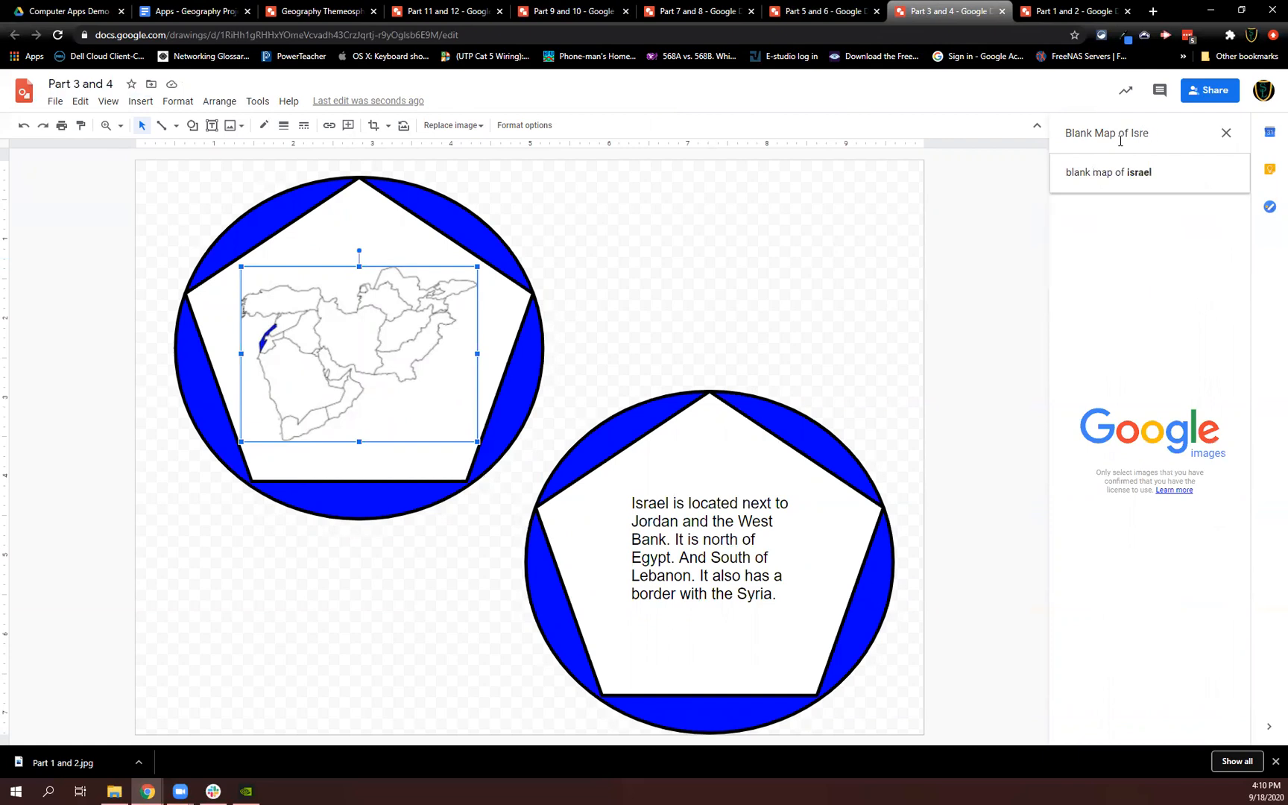
type("l")
key("Return")
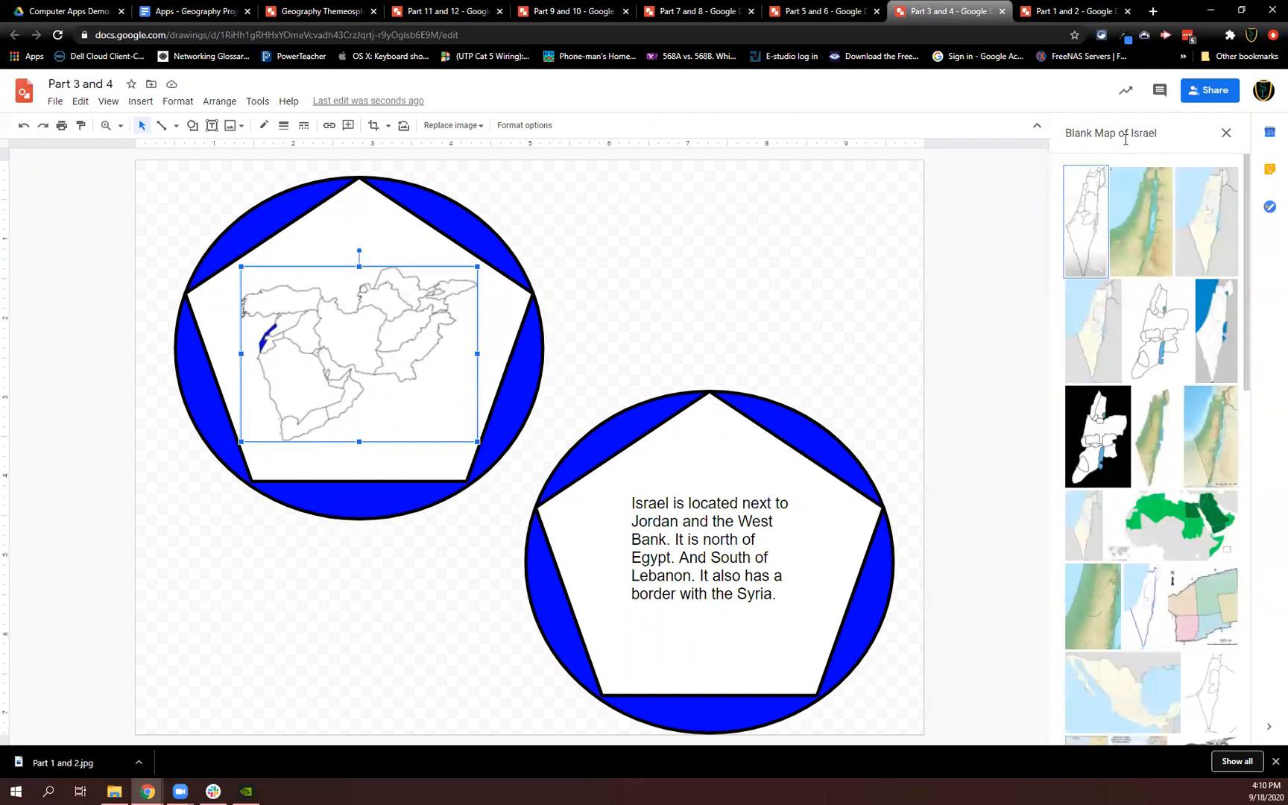
left_click(1075, 178)
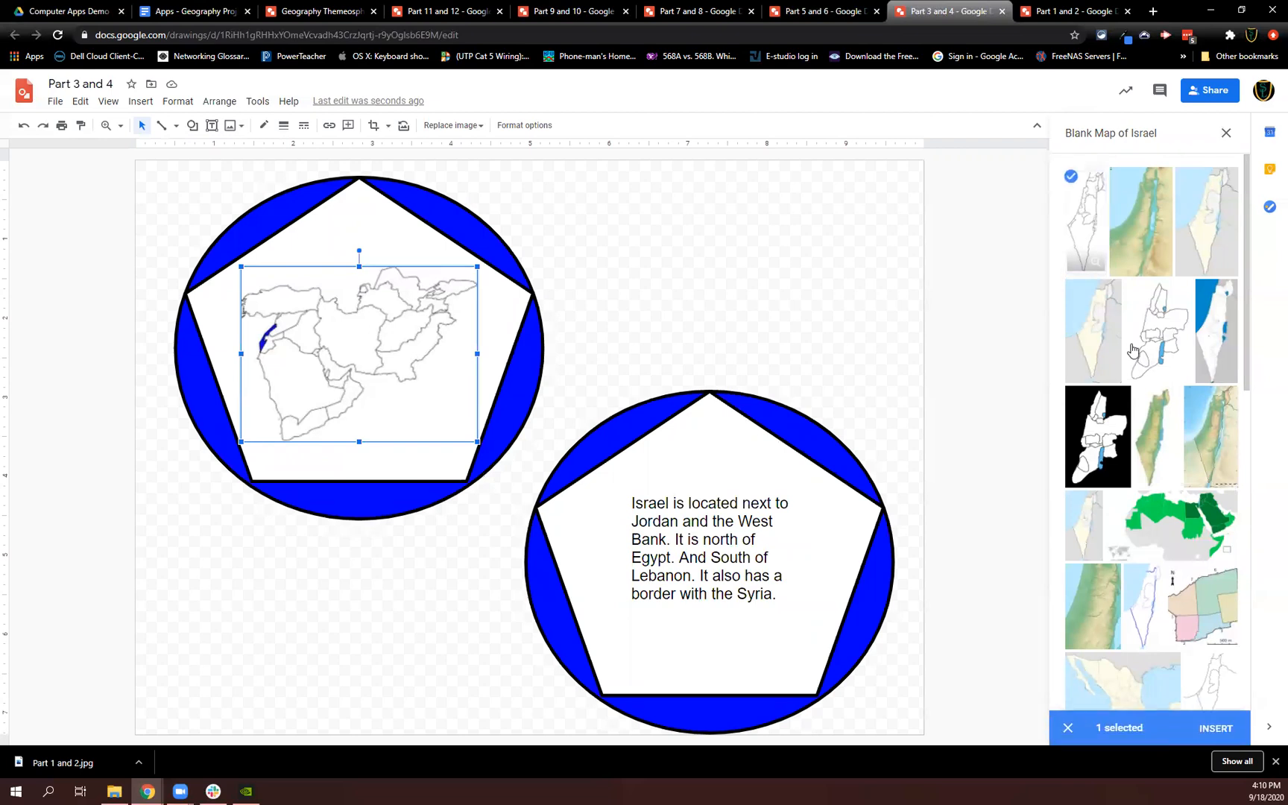
left_click(1076, 186)
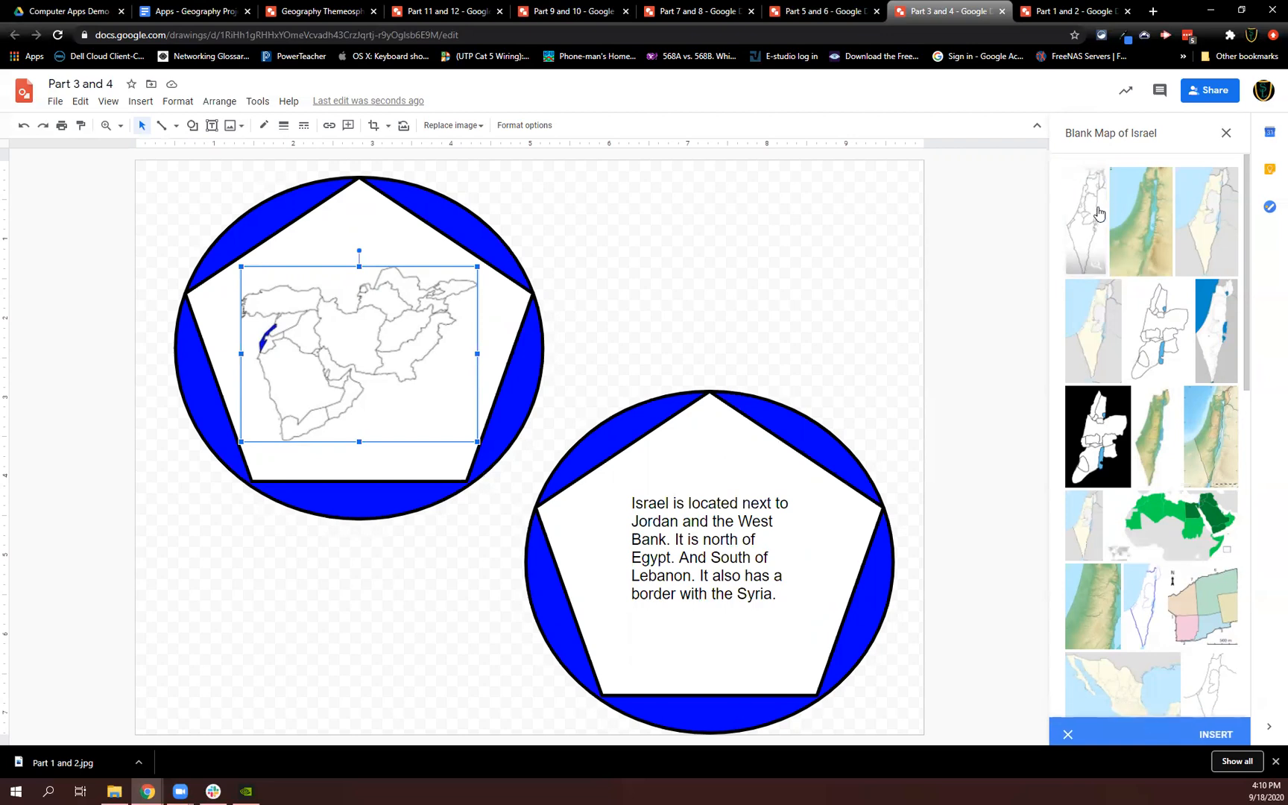
double_click(1148, 132)
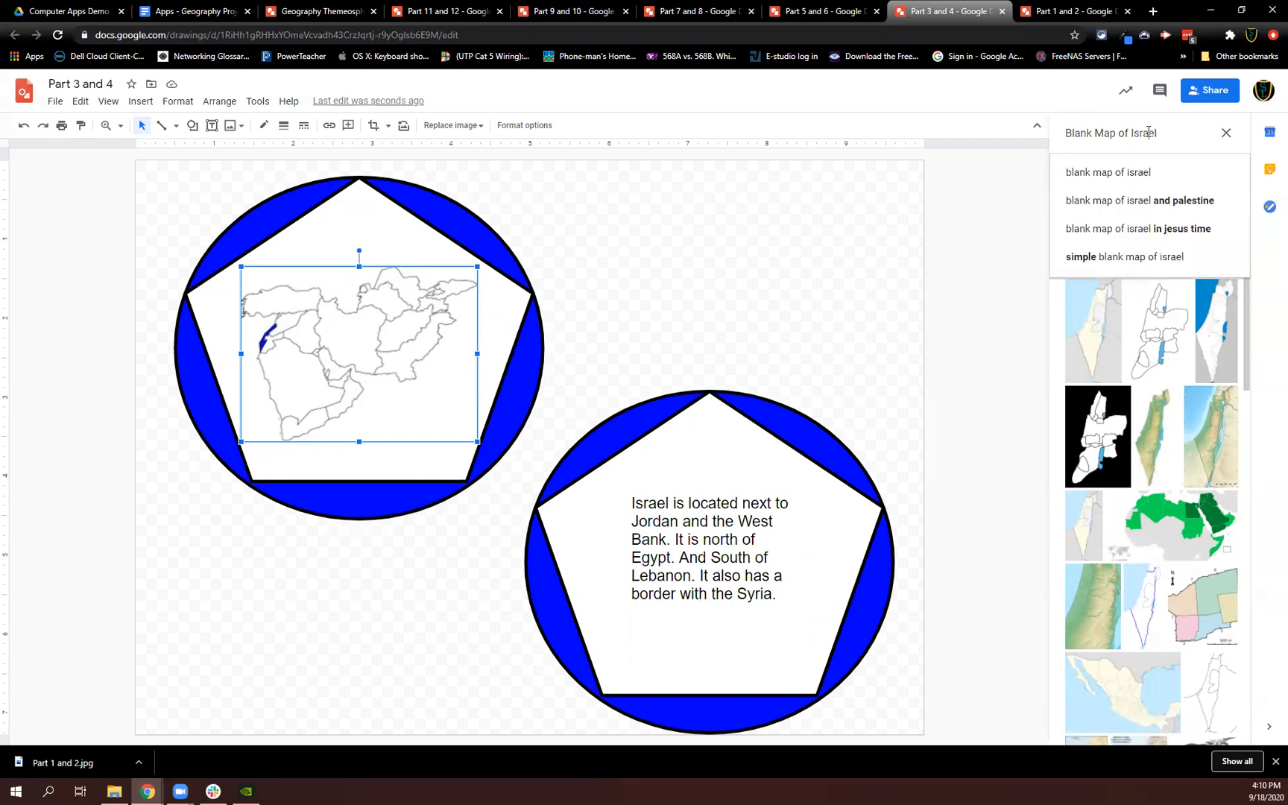
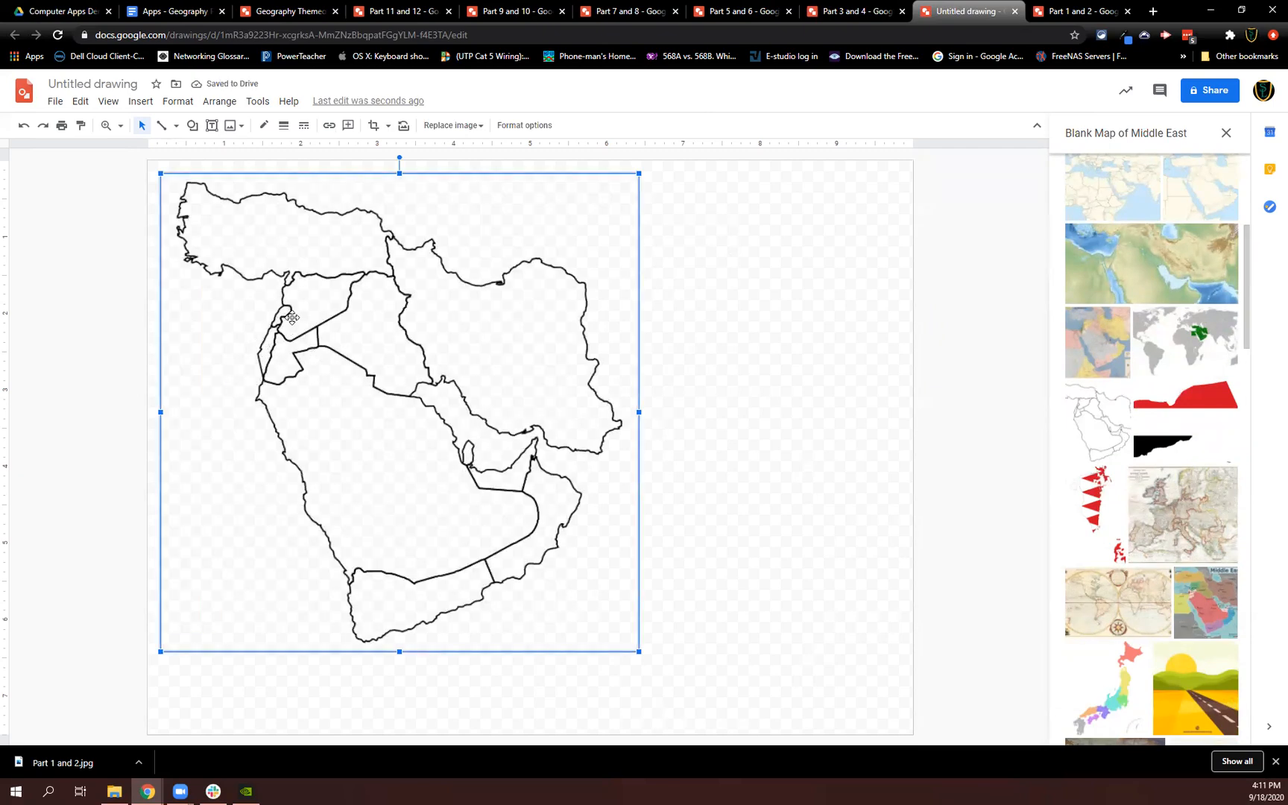
In the untitled drawing, greatly enlarge the blank Middle East map and reposition it so Israel's outline lies near the middle of the canvas.
left_click_drag(284, 307, 230, 244)
left_click_drag(342, 346, 839, 567)
left_click_drag(599, 577, 283, 132)
left_click_drag(455, 390, 351, 262)
left_click_drag(443, 292, 876, 723)
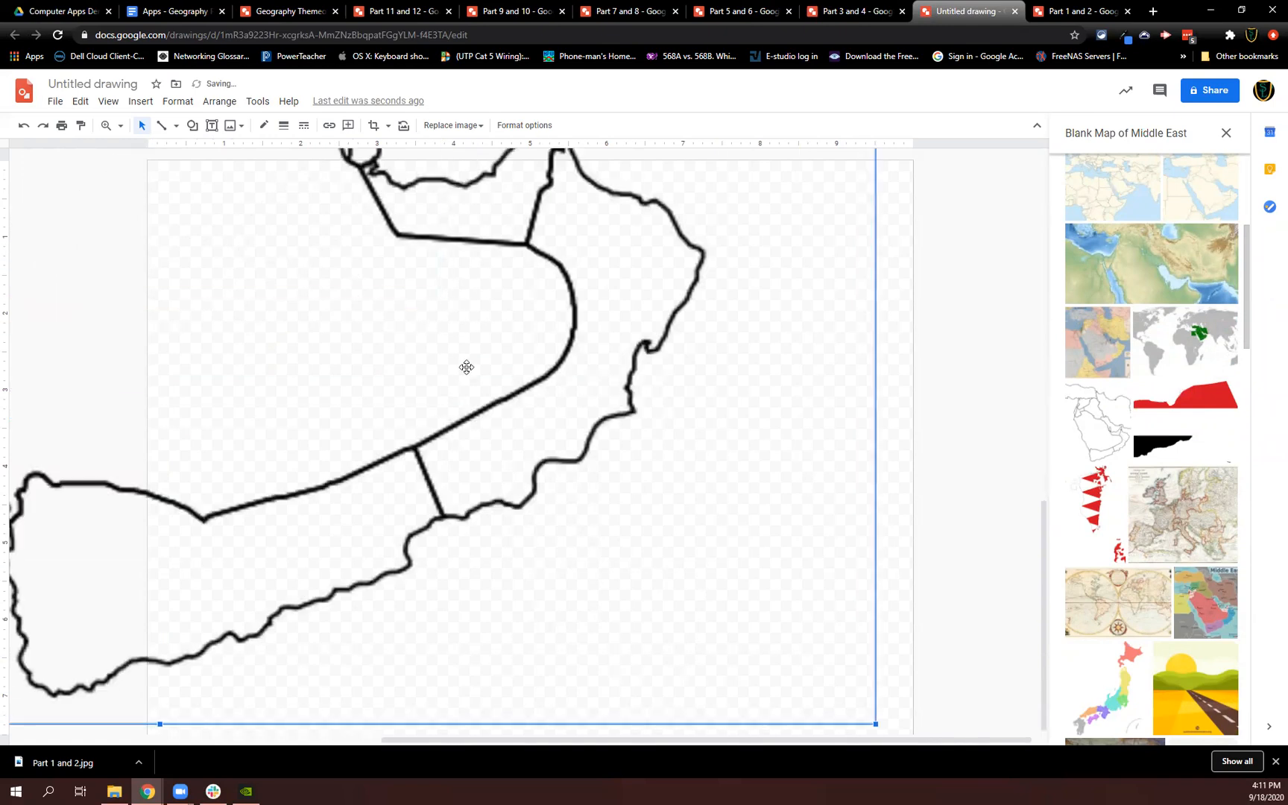
left_click_drag(566, 538, 160, 178)
left_click_drag(468, 359, 867, 531)
left_click_drag(395, 378, 826, 458)
left_click_drag(464, 357, 412, 675)
left_click_drag(488, 391, 202, 602)
left_click_drag(637, 355, 587, 398)
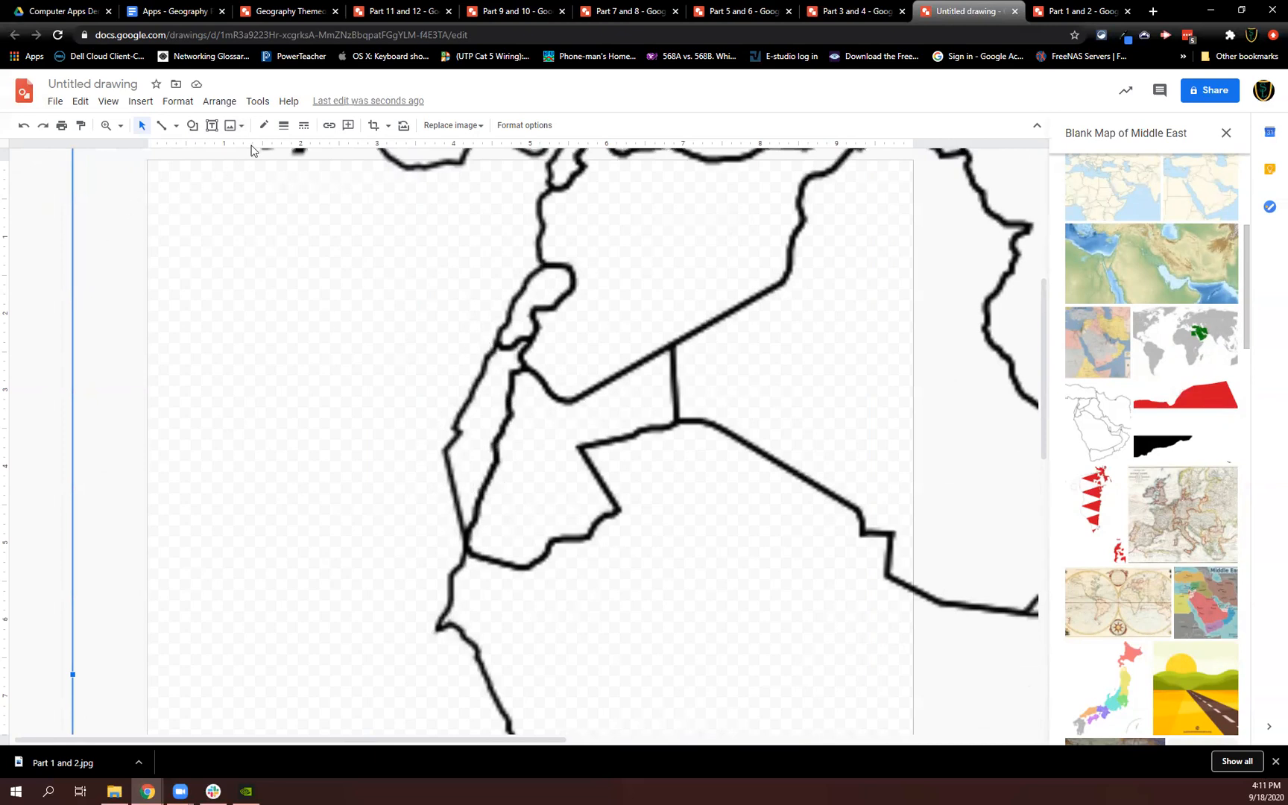
Draw a closed irregular practice shape about 3 by 3.5 inches with the Polyline tool in the empty area west of Israel.
left_click(176, 127)
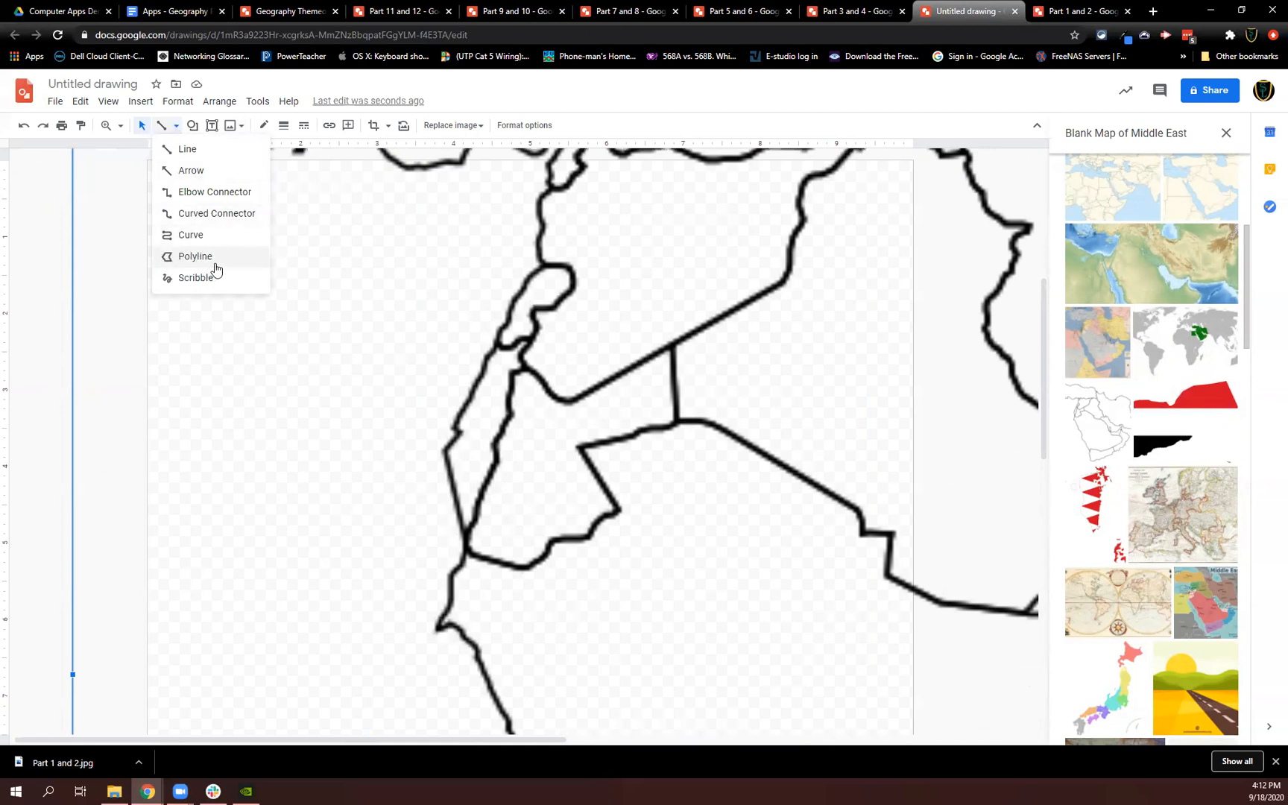
left_click(189, 264)
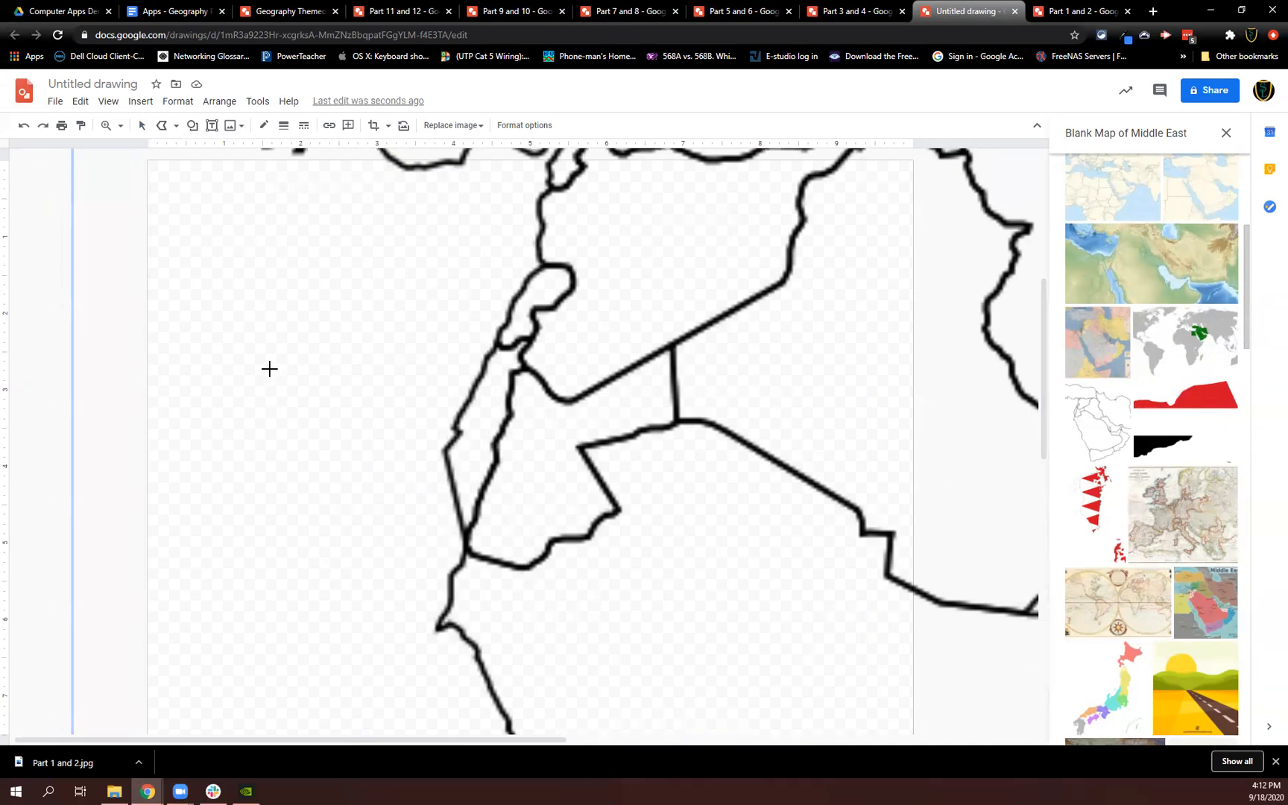
left_click(310, 293)
left_click(210, 294)
left_click(202, 394)
left_click(176, 275)
left_click(287, 260)
left_click(401, 264)
left_click(401, 377)
left_click(370, 533)
left_click(277, 446)
left_click(349, 383)
left_click(329, 337)
left_click(233, 390)
left_click(218, 531)
left_click(186, 445)
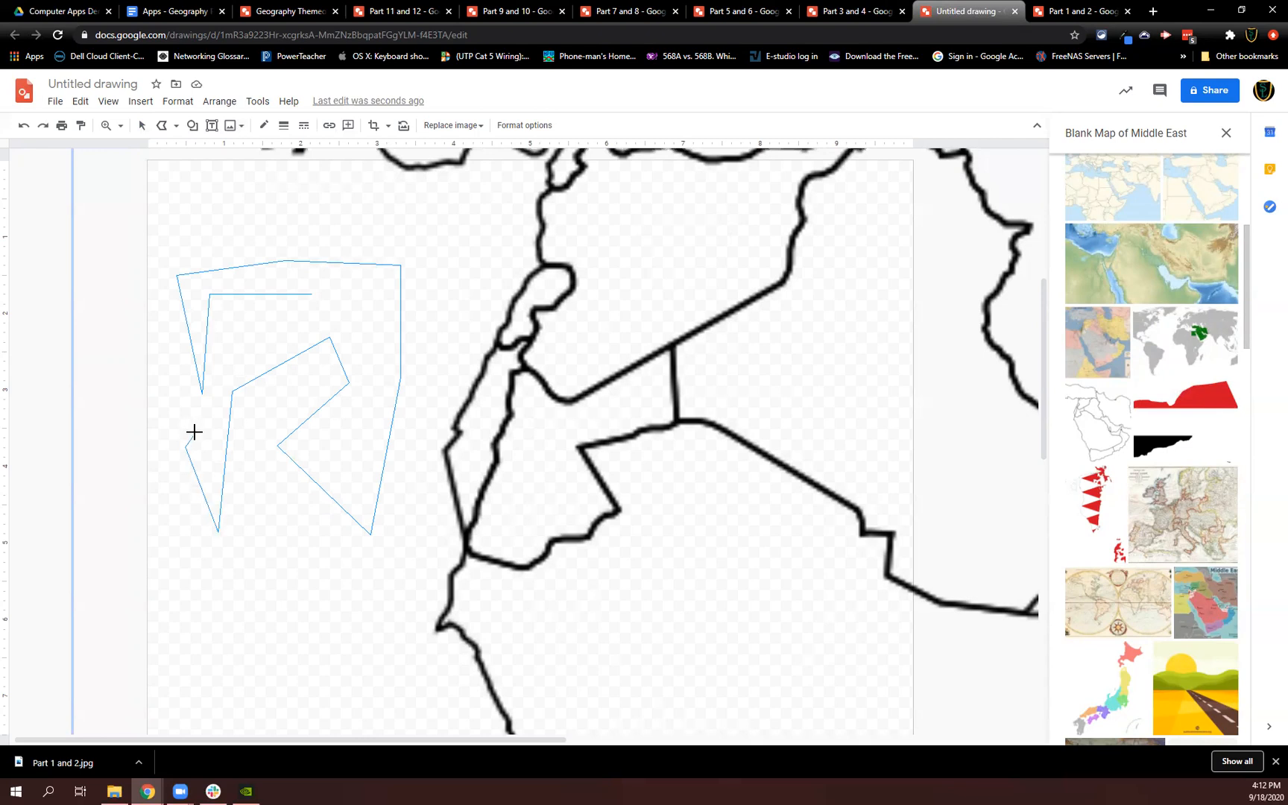
left_click(272, 322)
left_click(311, 295)
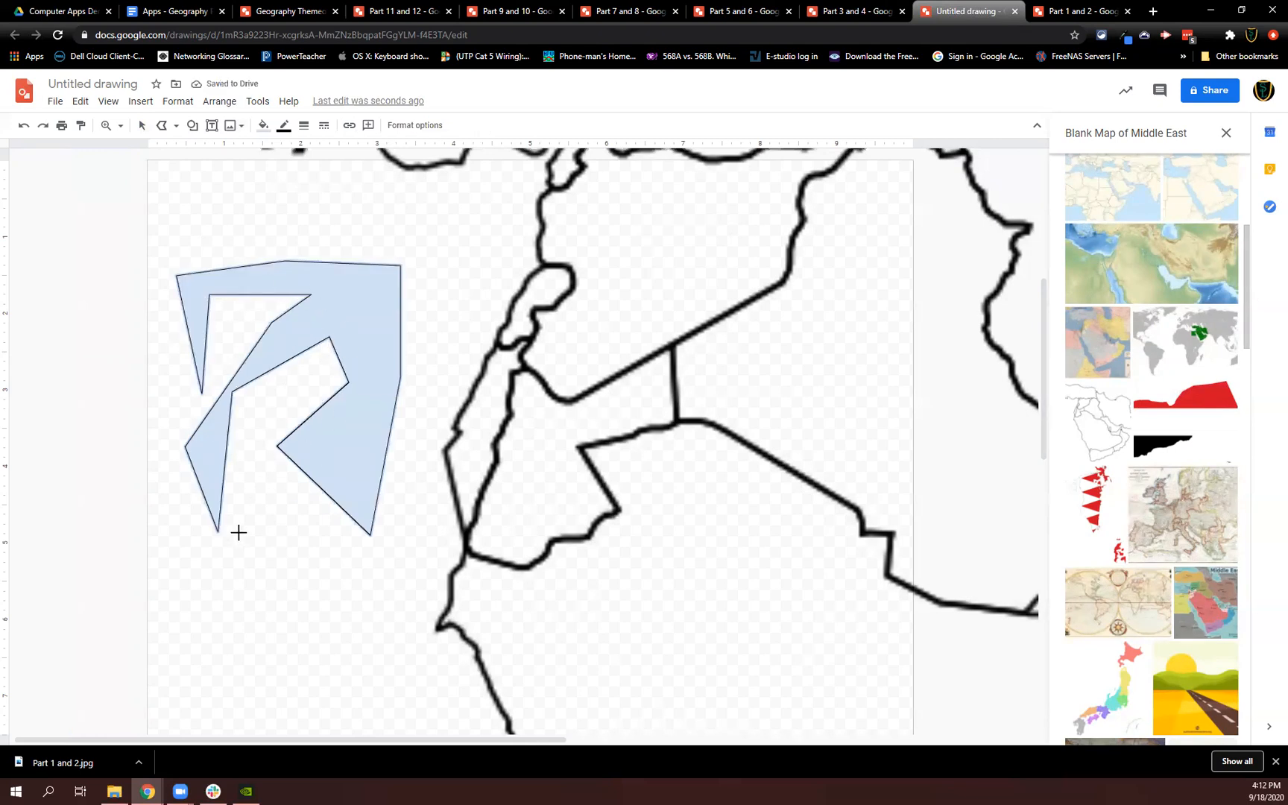
left_click(266, 526)
left_click(265, 531)
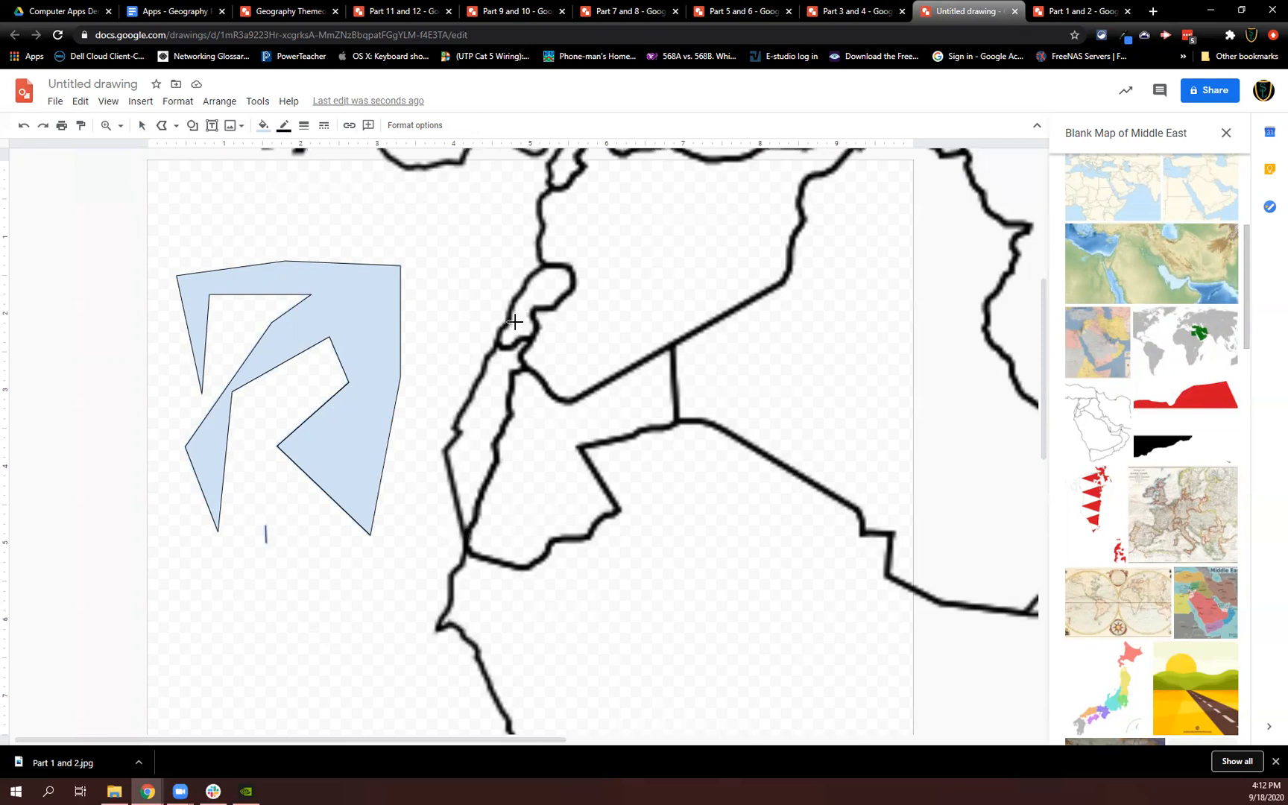
Trace Israel's border on the enlarged map with a closed polyline that ends at its southern tip.
left_click(460, 531)
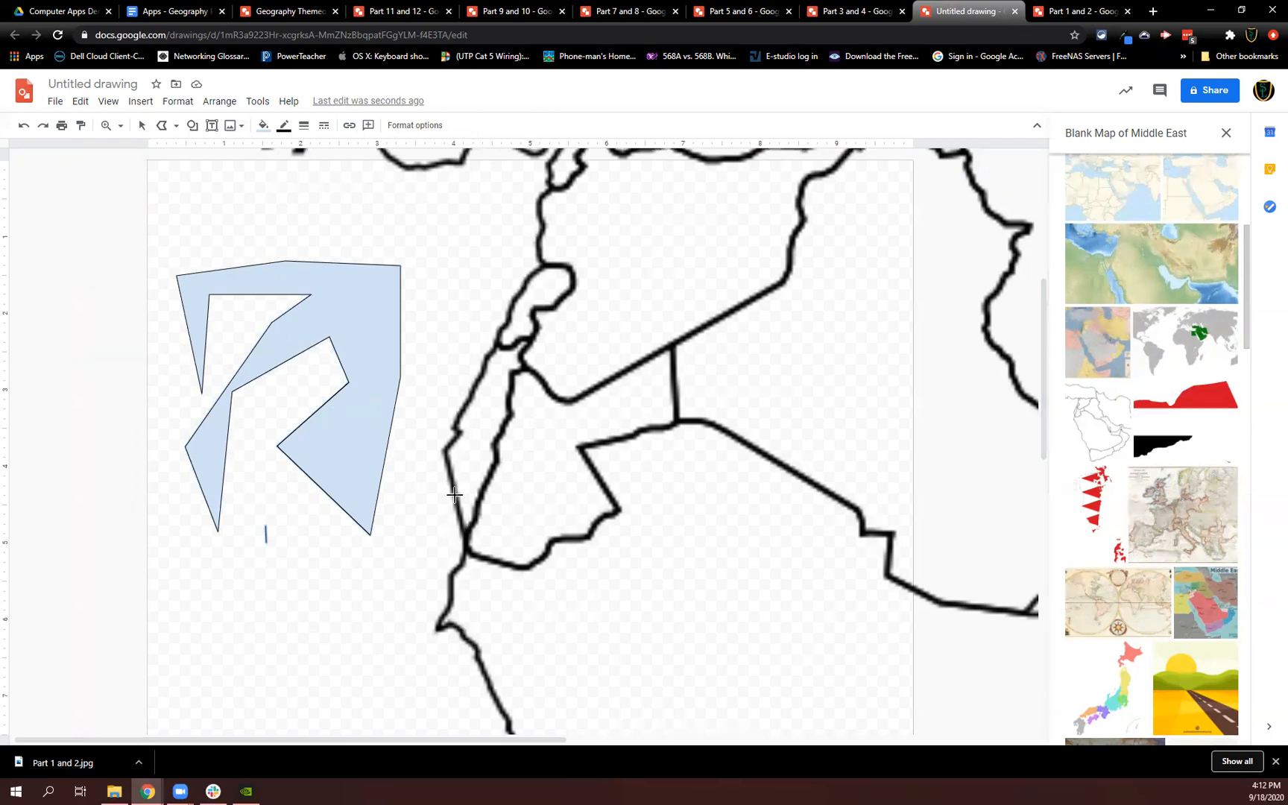
left_click(447, 445)
left_click(452, 420)
left_click(495, 333)
left_click(515, 302)
left_click(543, 259)
left_click(576, 289)
left_click(535, 310)
left_click(537, 329)
left_click(516, 377)
left_click(505, 426)
left_click(497, 450)
left_click(489, 488)
left_click(464, 530)
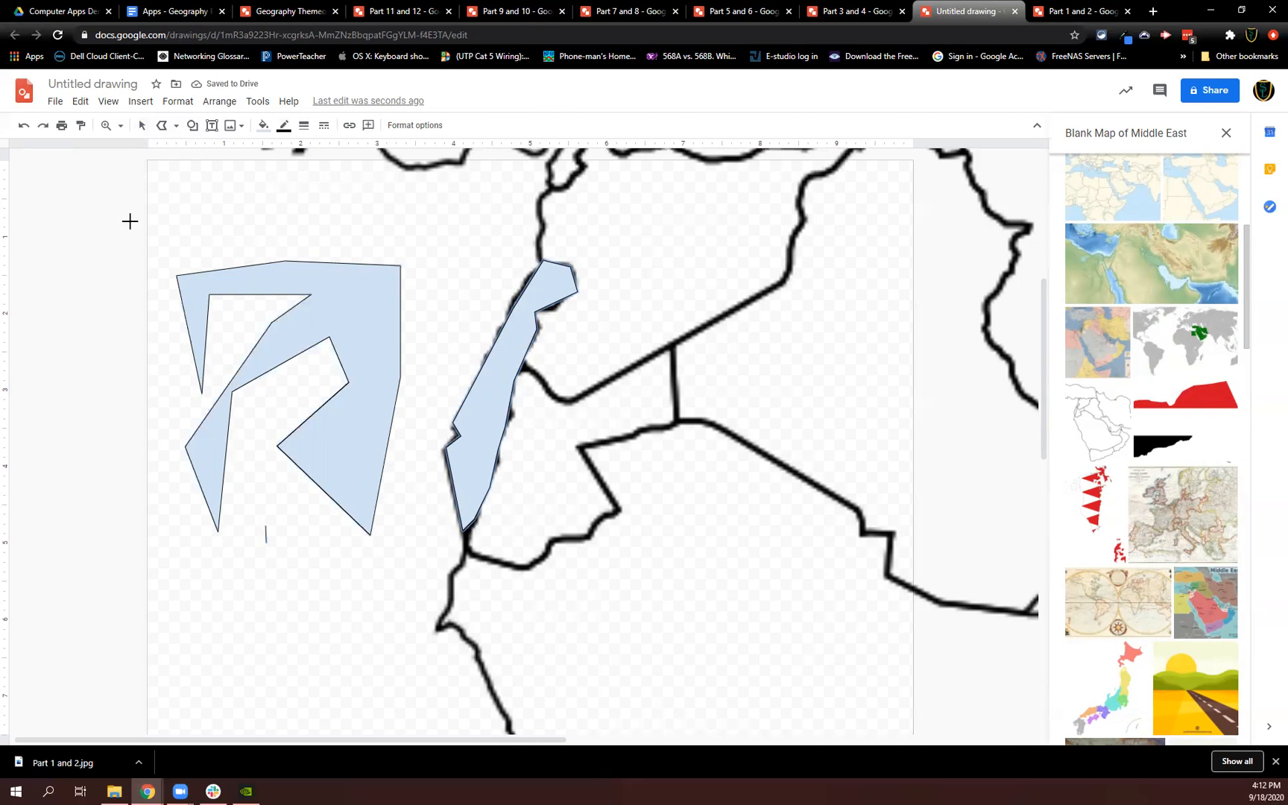
Delete the irregular practice shape and the short stray line west of Israel.
left_click(144, 132)
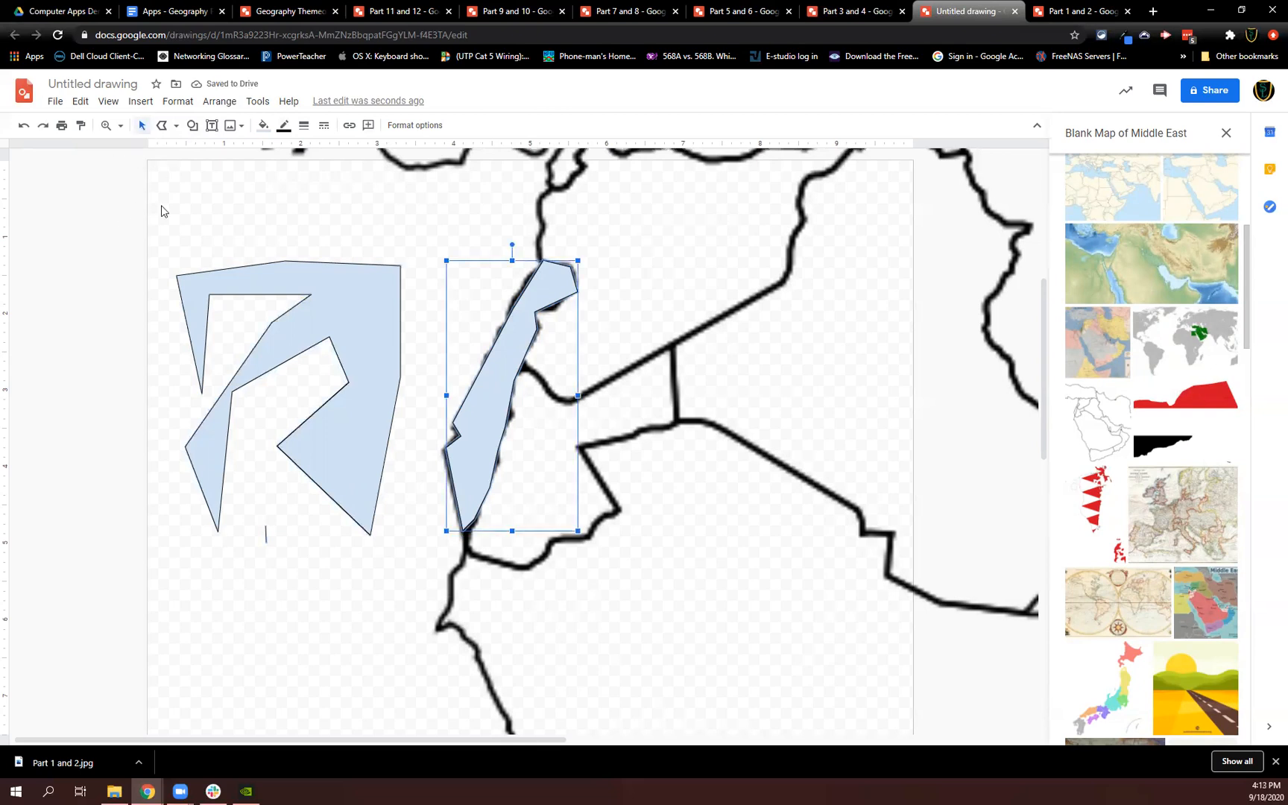
left_click(190, 305)
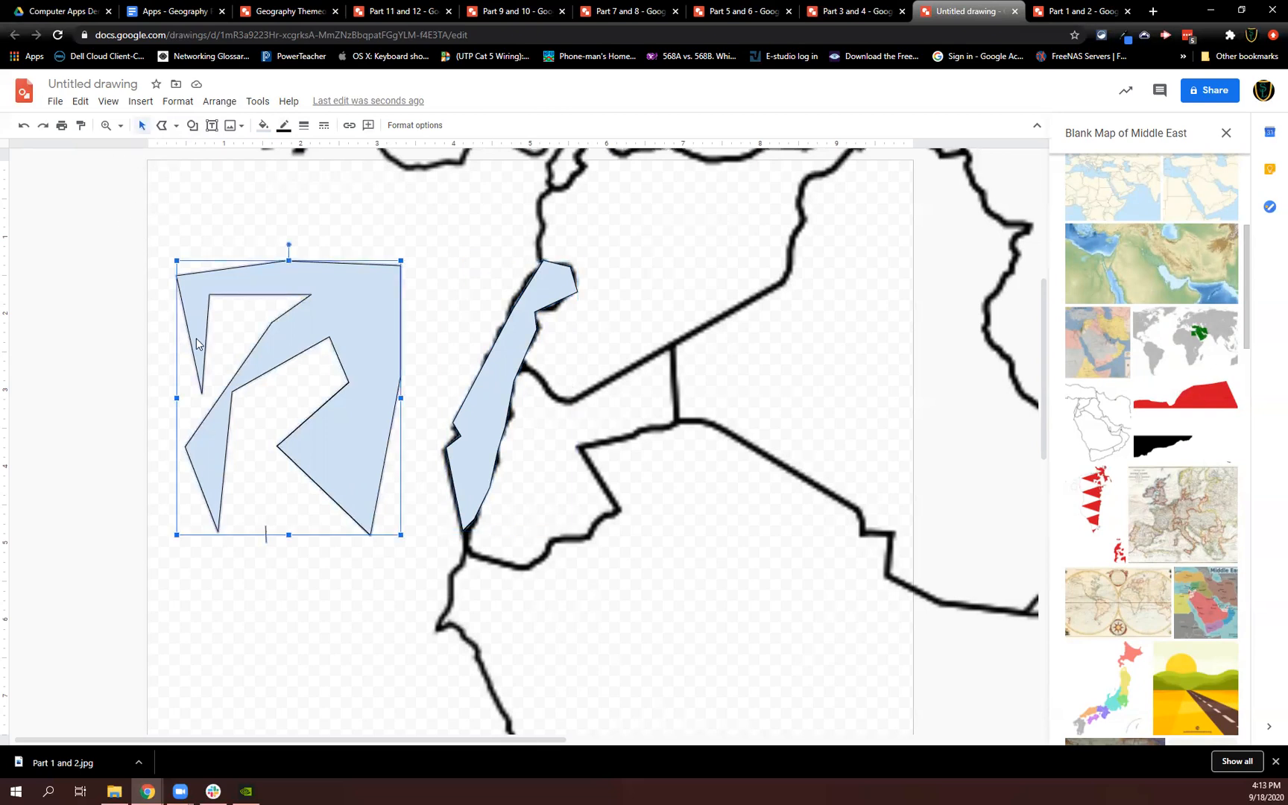
key("Delete")
left_click(267, 532)
key("Delete")
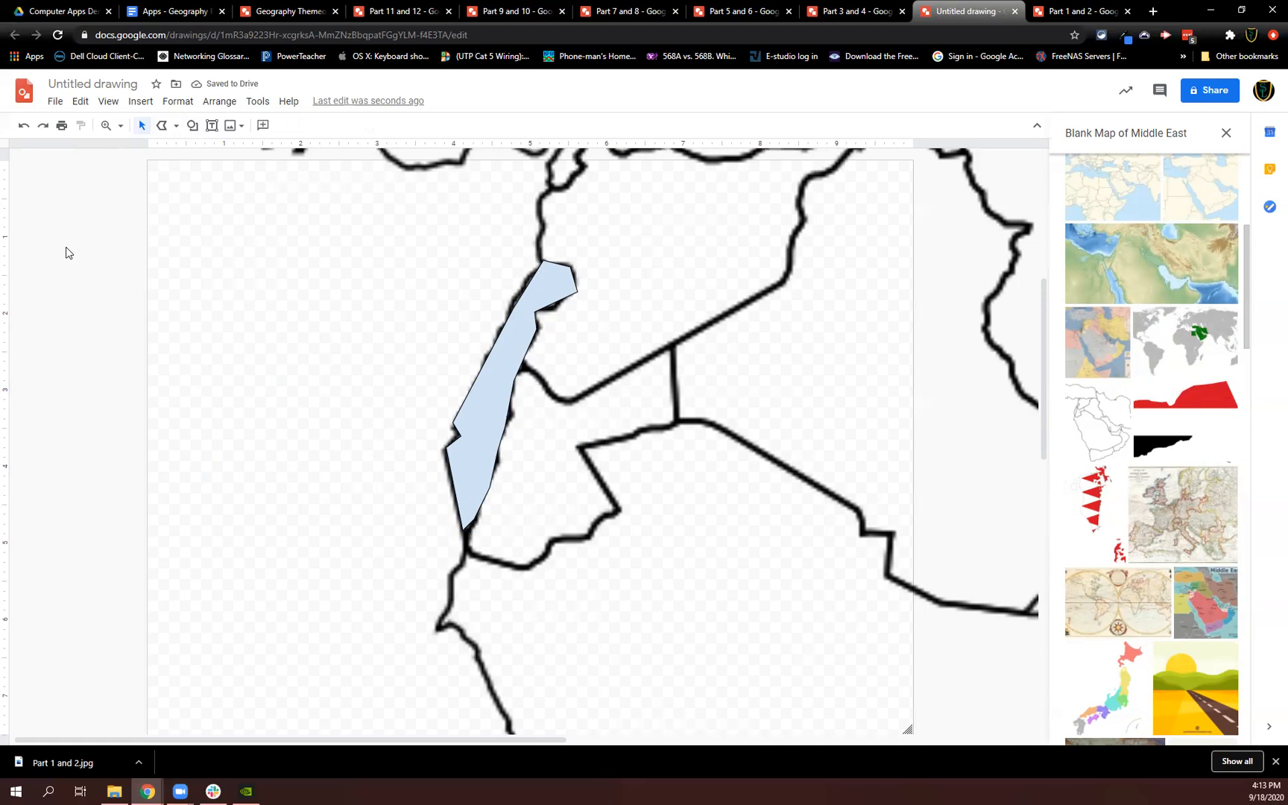
Group the enlarged Middle East map with the traced Israel polyline.
left_click_drag(26, 249, 764, 591)
left_click(41, 268)
left_click_drag(19, 235, 855, 613)
right_click(478, 431)
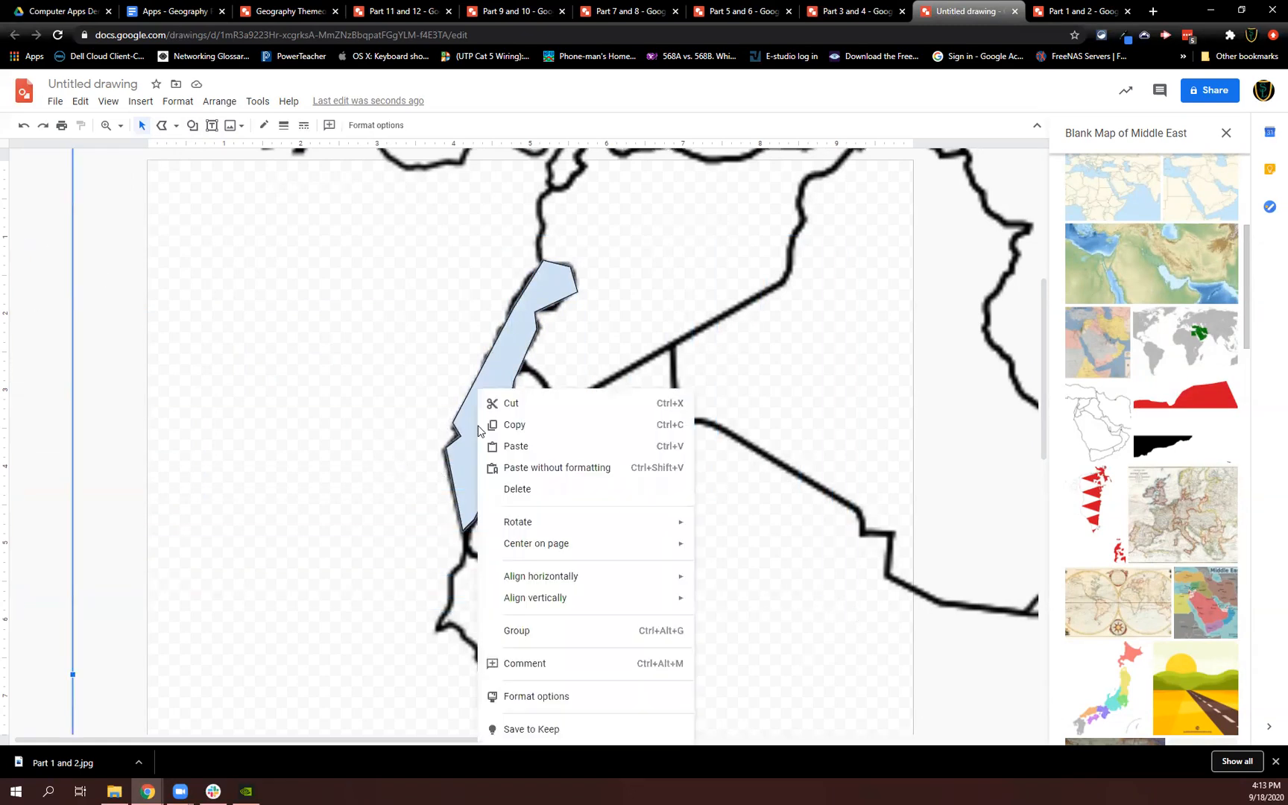
left_click(531, 640)
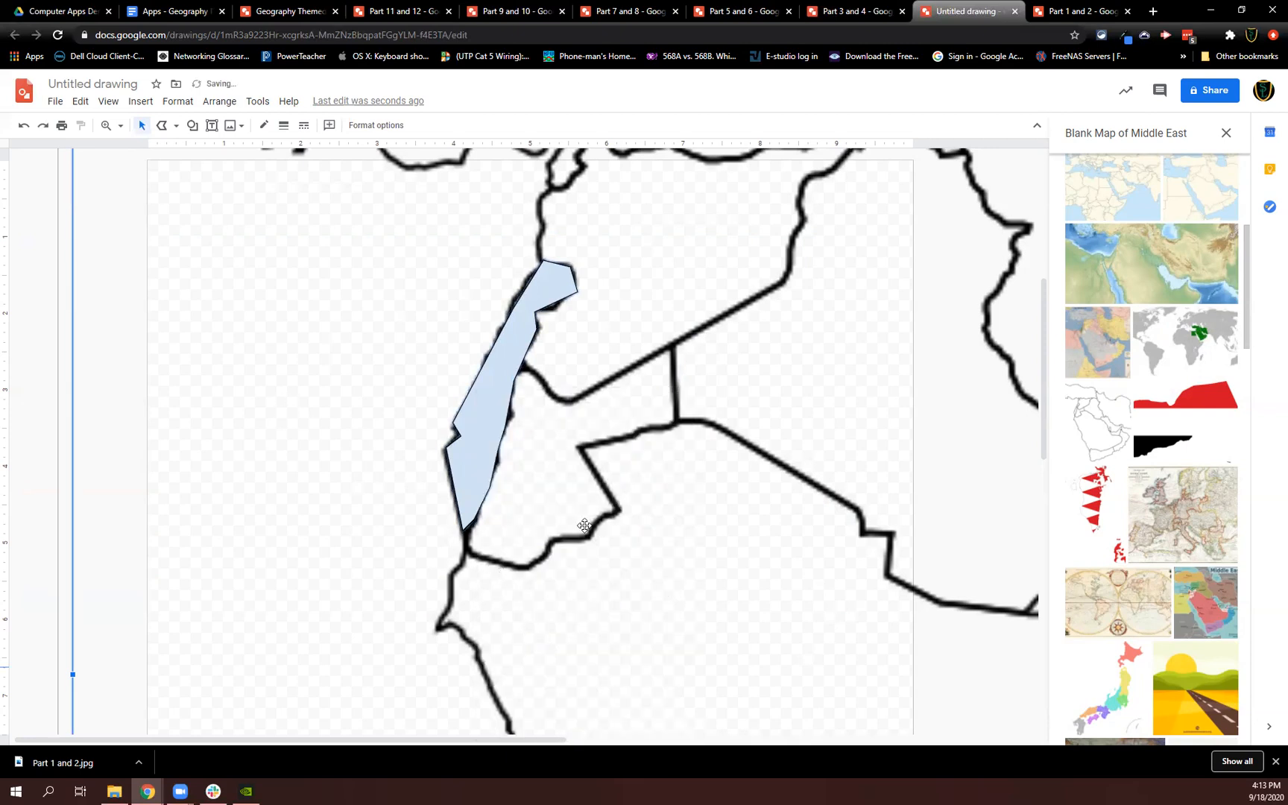
Shrink the grouped map proportionally in several passes, repositioning it until the whole map fits within the canvas.
left_click_drag(584, 526, 425, 414)
left_click_drag(517, 501, 399, 376)
left_click_drag(469, 536, 131, 192)
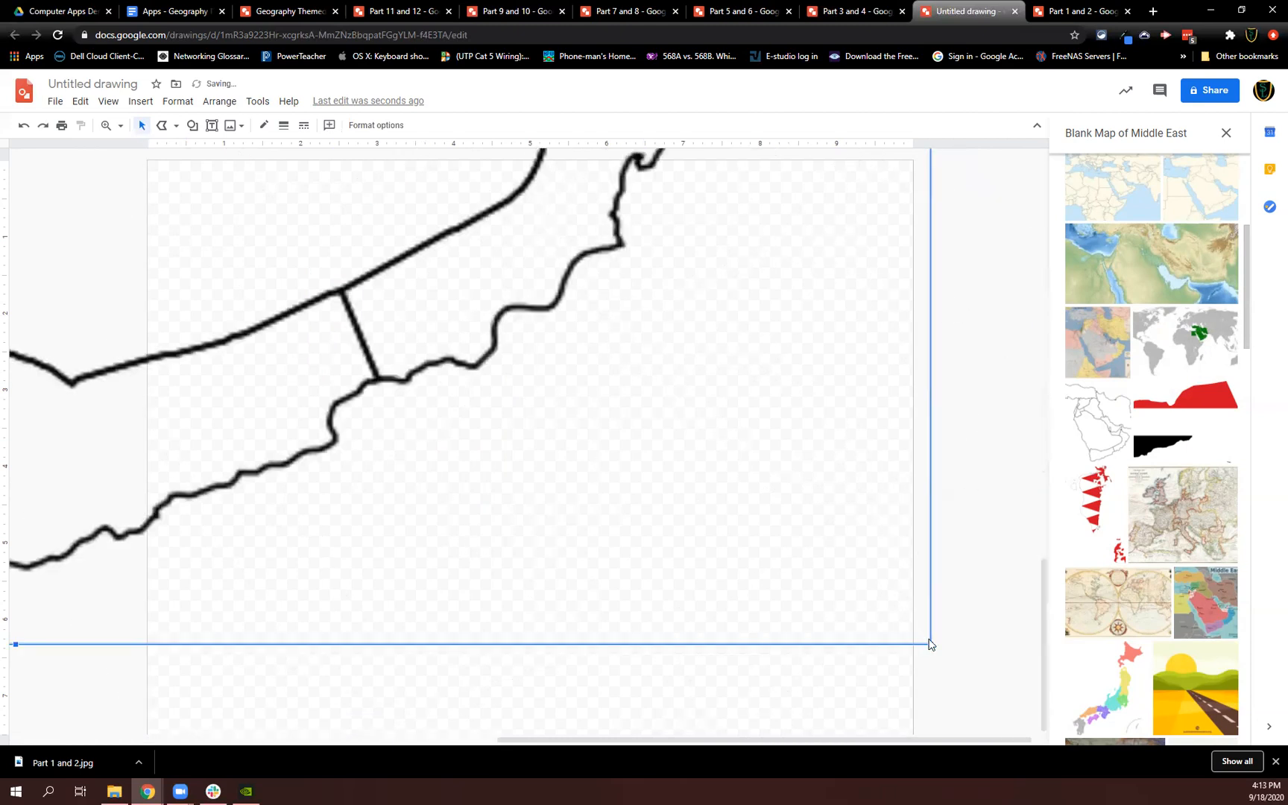
left_click_drag(931, 644, 328, 284)
left_click_drag(255, 216, 835, 600)
left_click_drag(607, 398, 591, 594)
left_click_drag(694, 572, 411, 302)
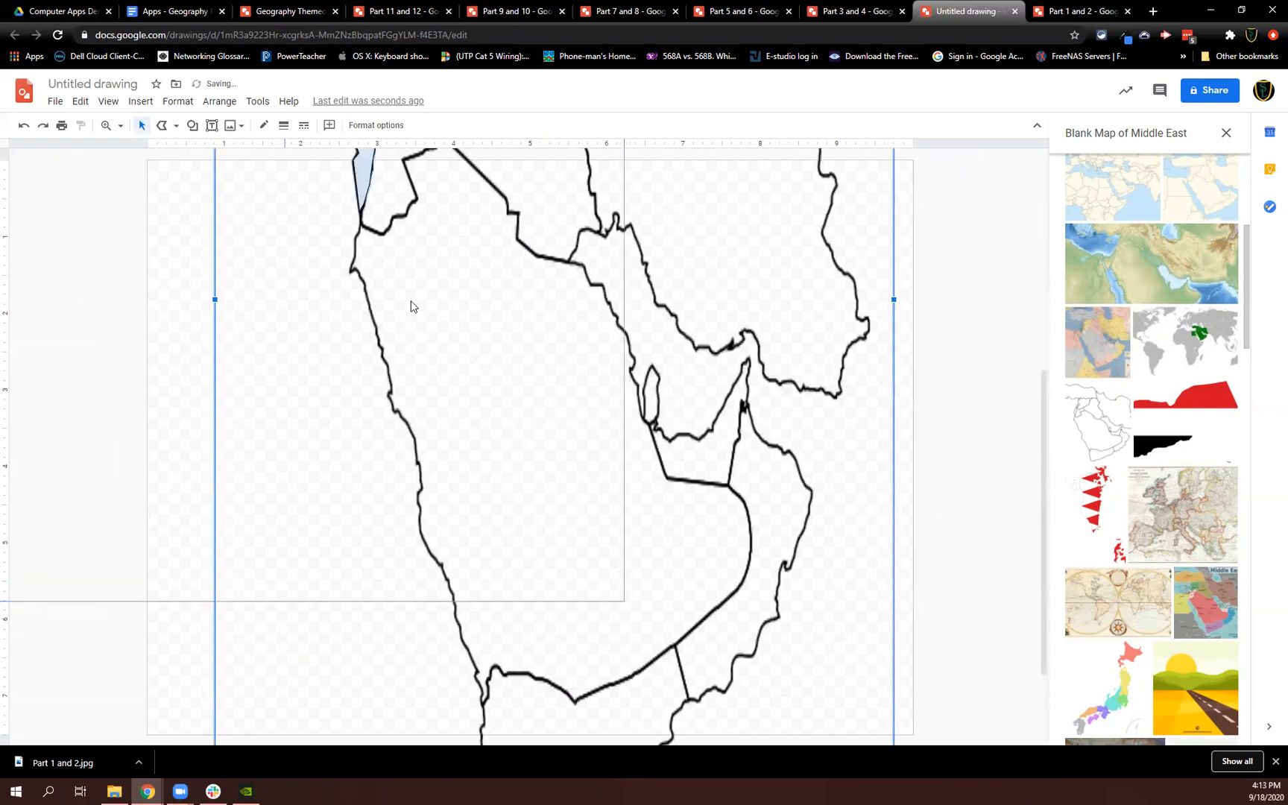
left_click_drag(625, 600, 488, 291)
left_click_drag(255, 190, 579, 618)
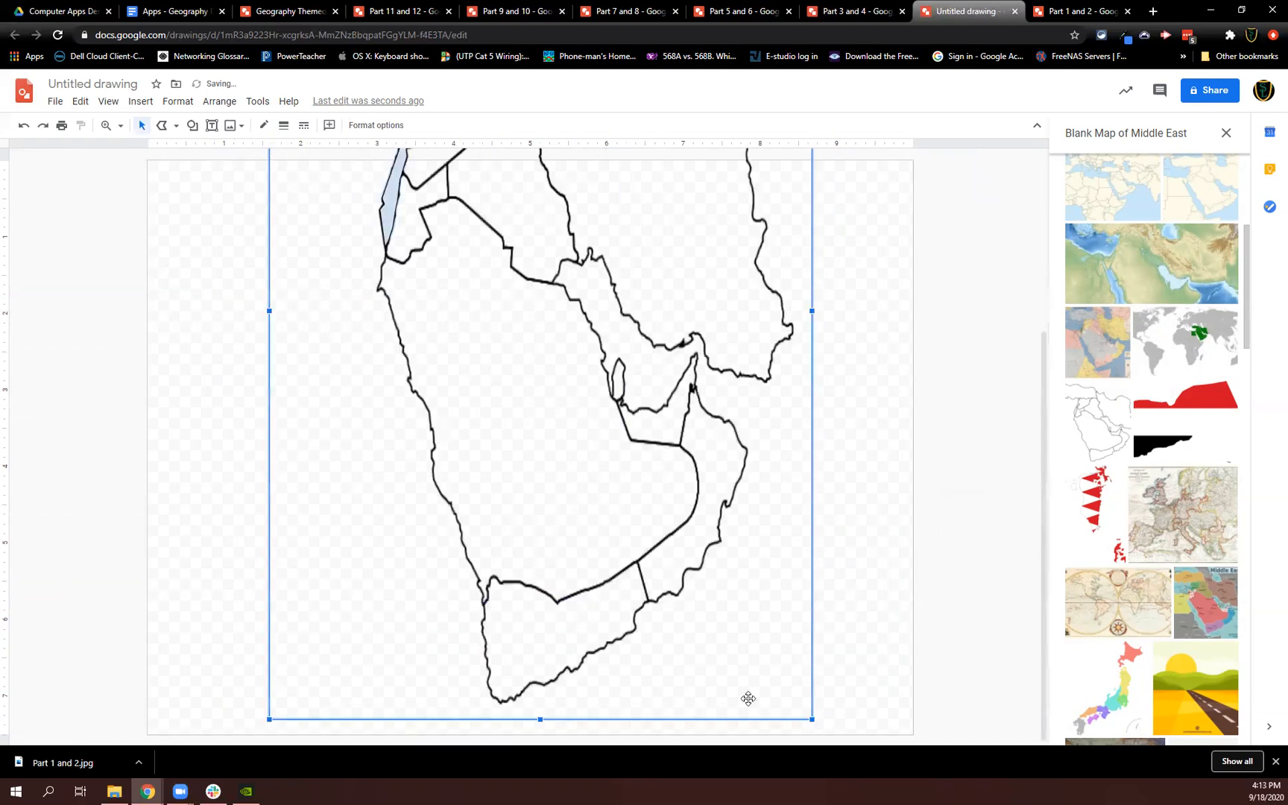
left_click_drag(811, 720, 599, 351)
Align the grouped map with the canvas's upper-left corner and enlarge it to fill the page, about 10 by 7.5 inches.
left_click_drag(507, 262, 373, 581)
left_click_drag(365, 536, 385, 452)
left_click_drag(493, 625, 911, 734)
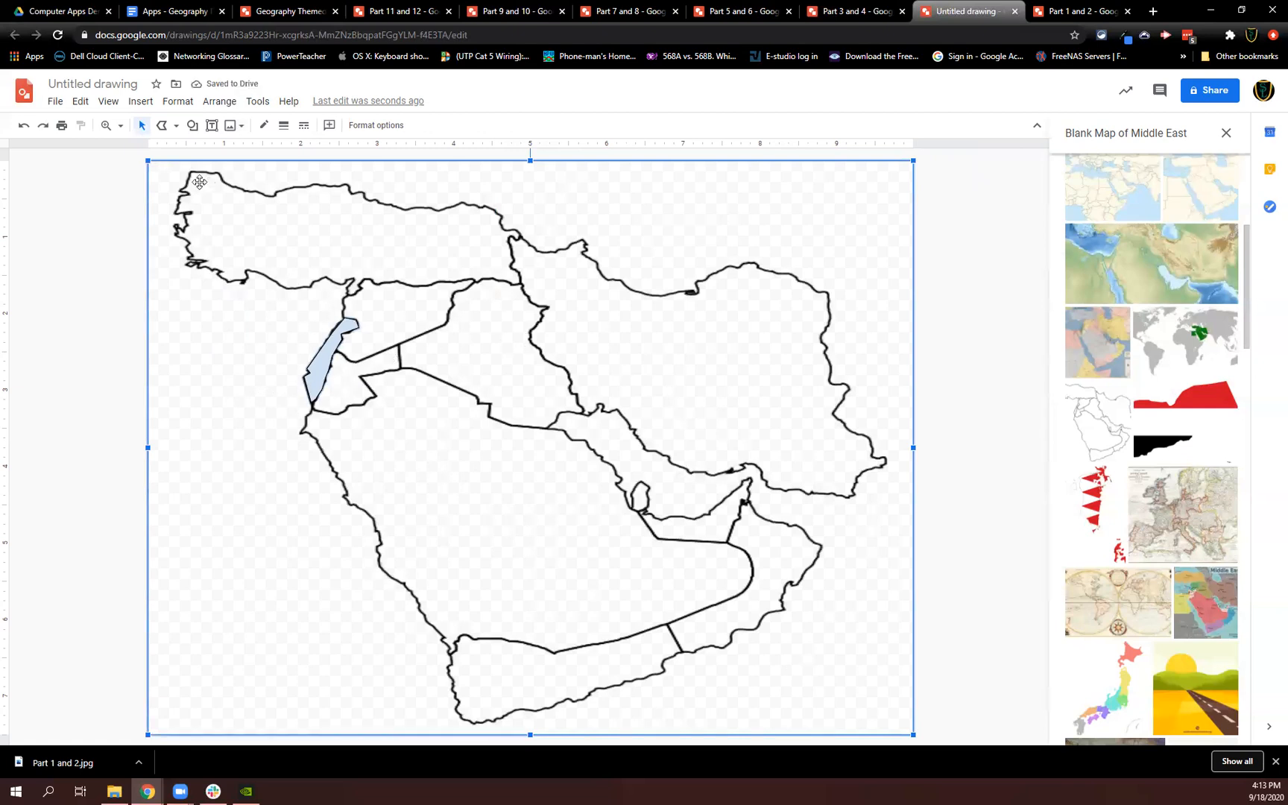
Download the drawing as a JPEG image named Untitled drawing to the Desktop.
left_click(53, 103)
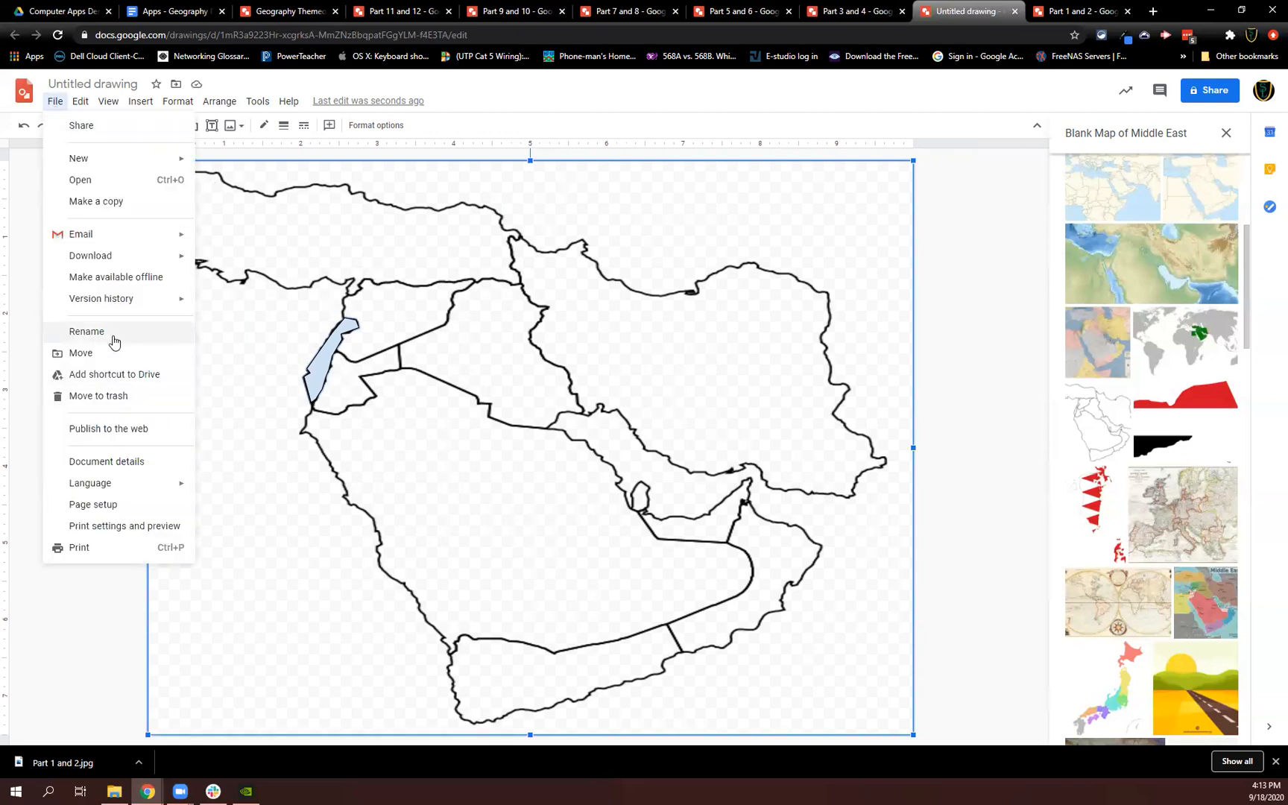
mouse_move(119, 264)
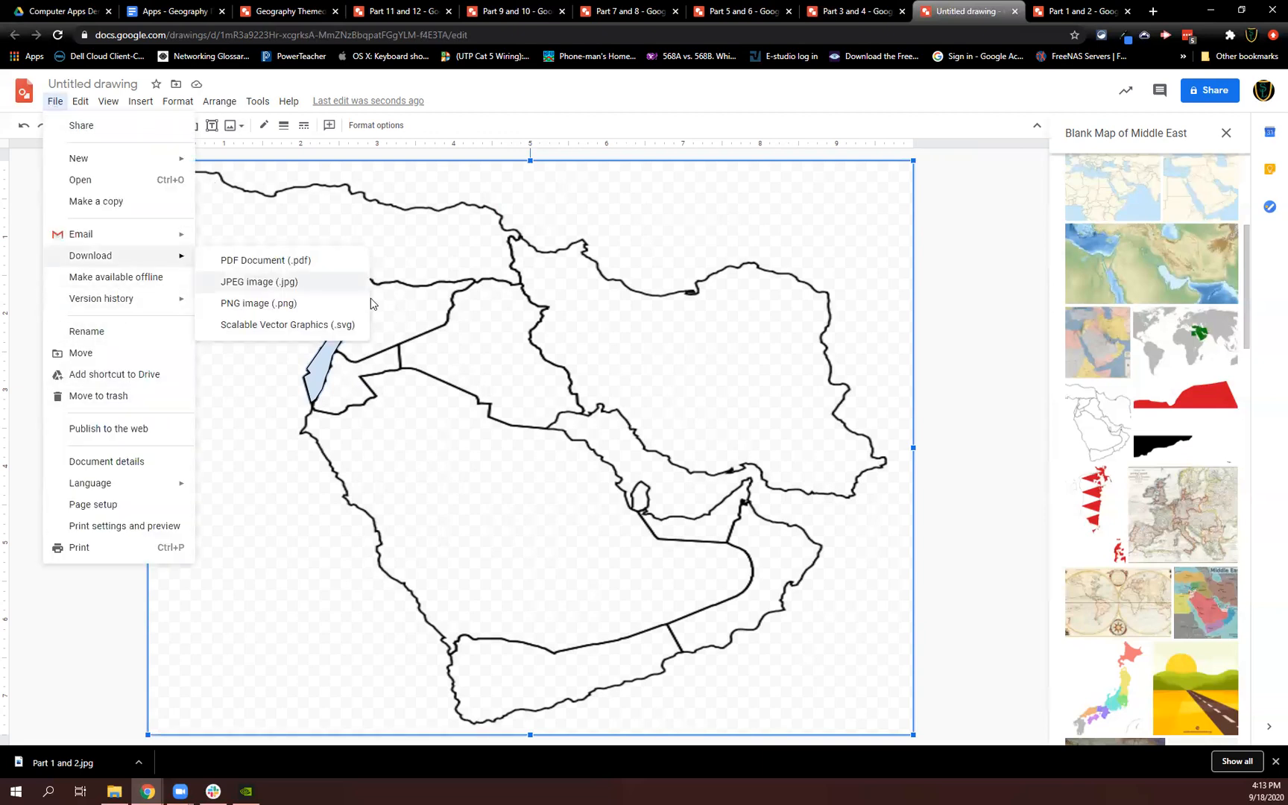
left_click(305, 284)
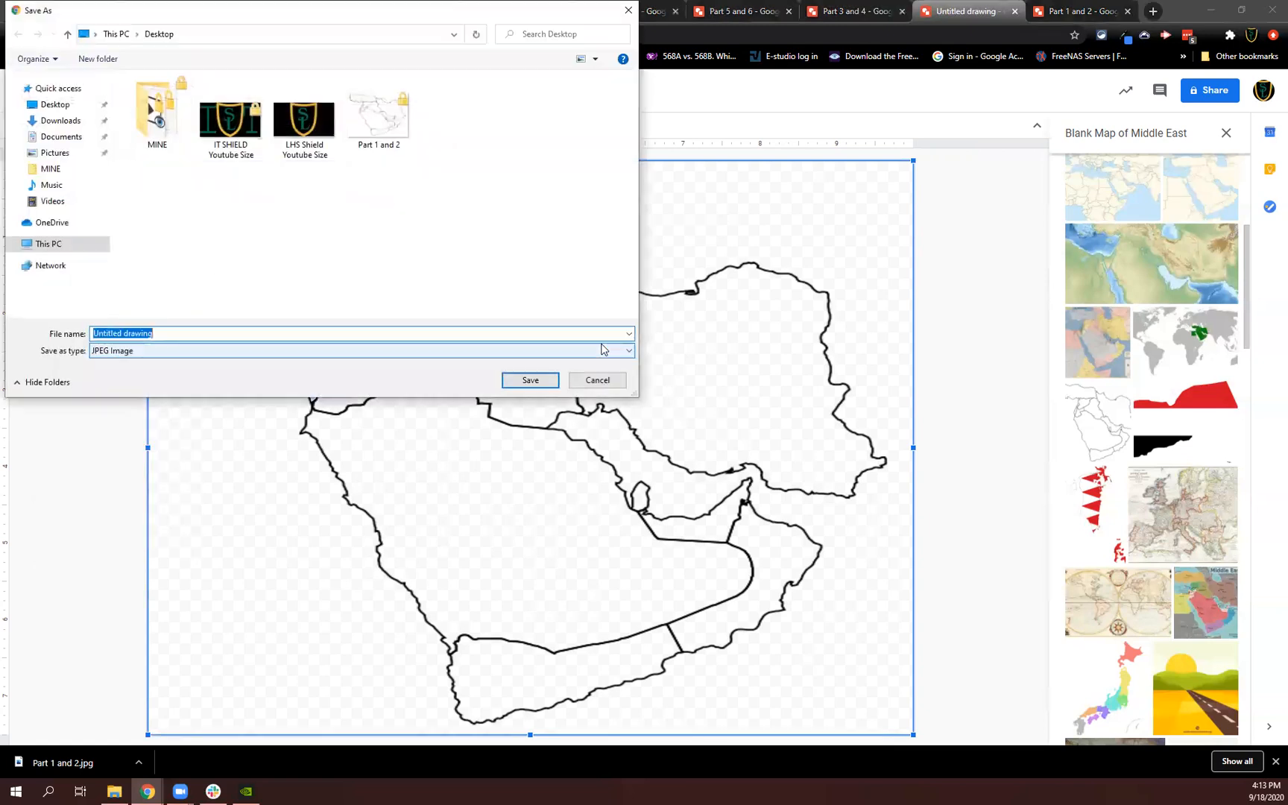
left_click(508, 380)
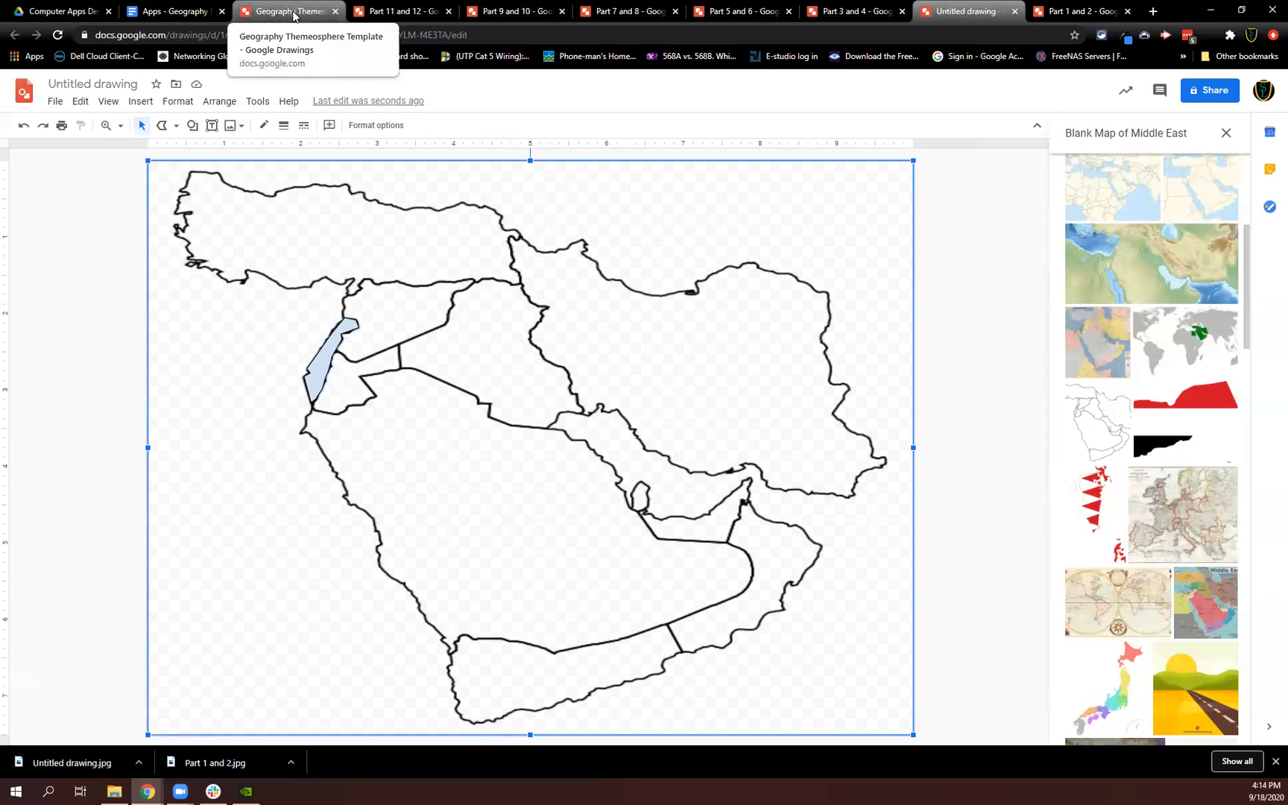
Insert the Untitled drawing image from the Desktop into the Part 3 and 4 drawing.
left_click(865, 11)
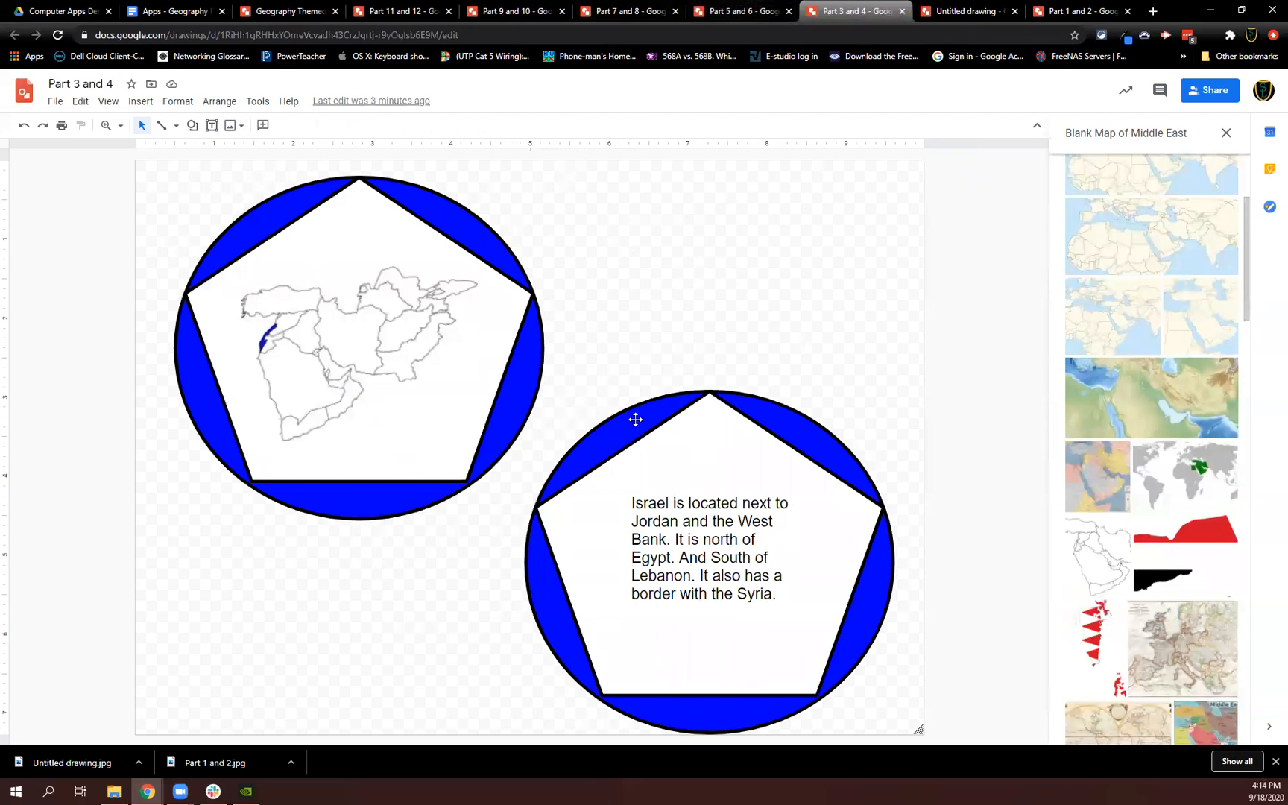
left_click(140, 102)
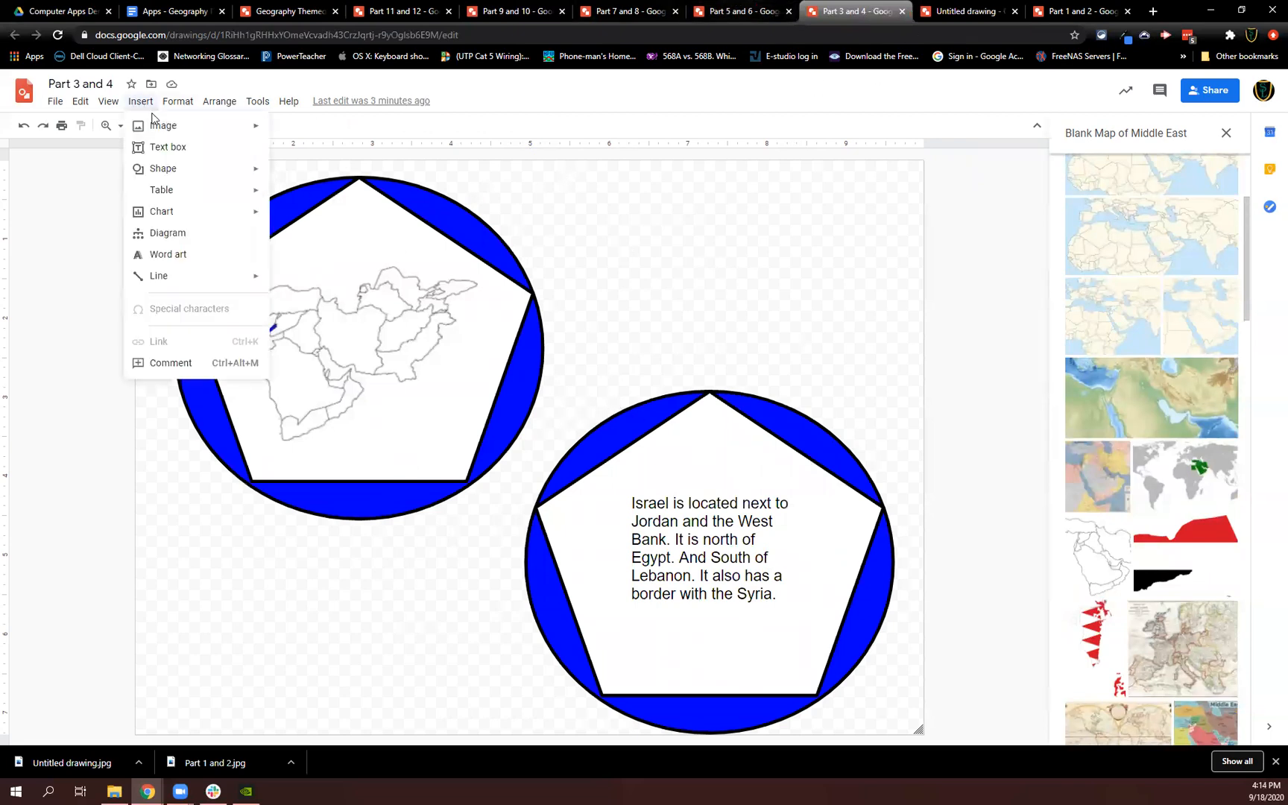
mouse_move(154, 128)
left_click(341, 130)
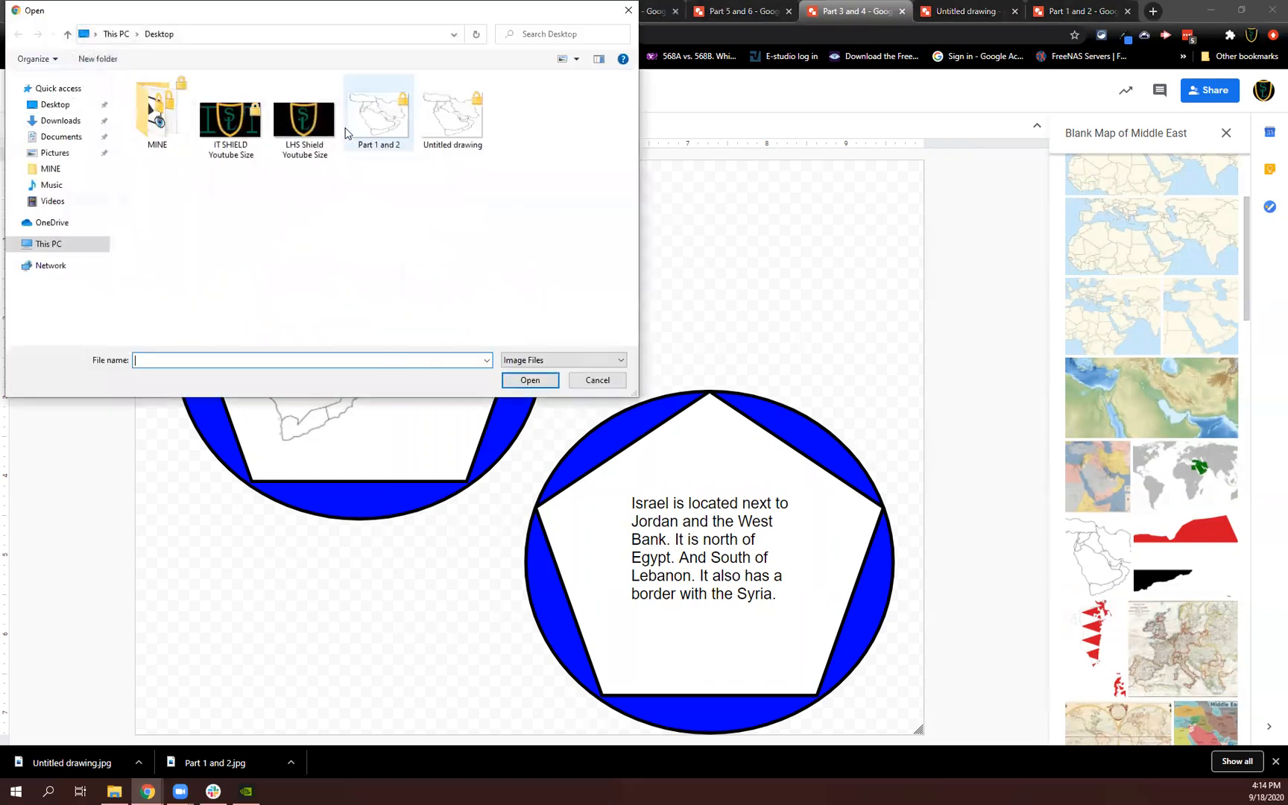
left_click(475, 123)
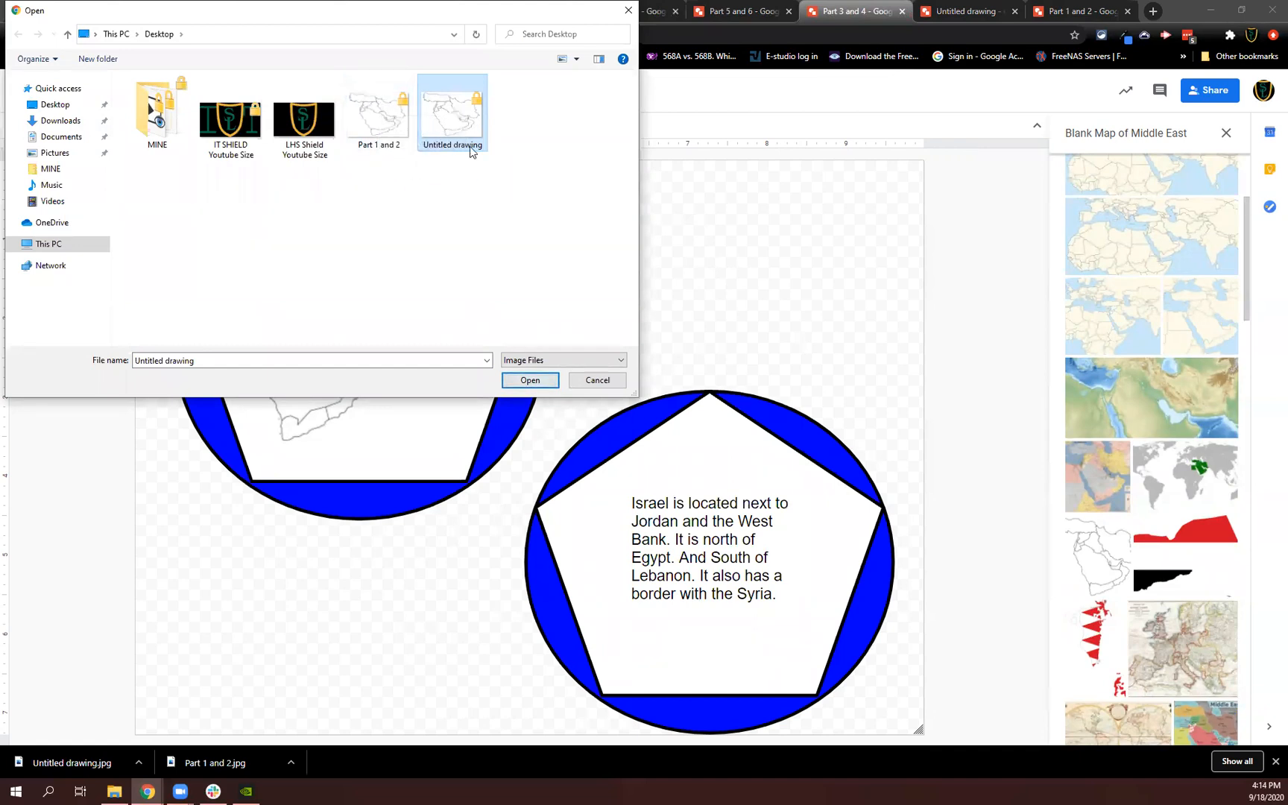
left_click(530, 378)
Move the inserted map over the upper pentagon and shrink it to about 3 inches wide so it fits inside.
left_click_drag(673, 286, 356, 368)
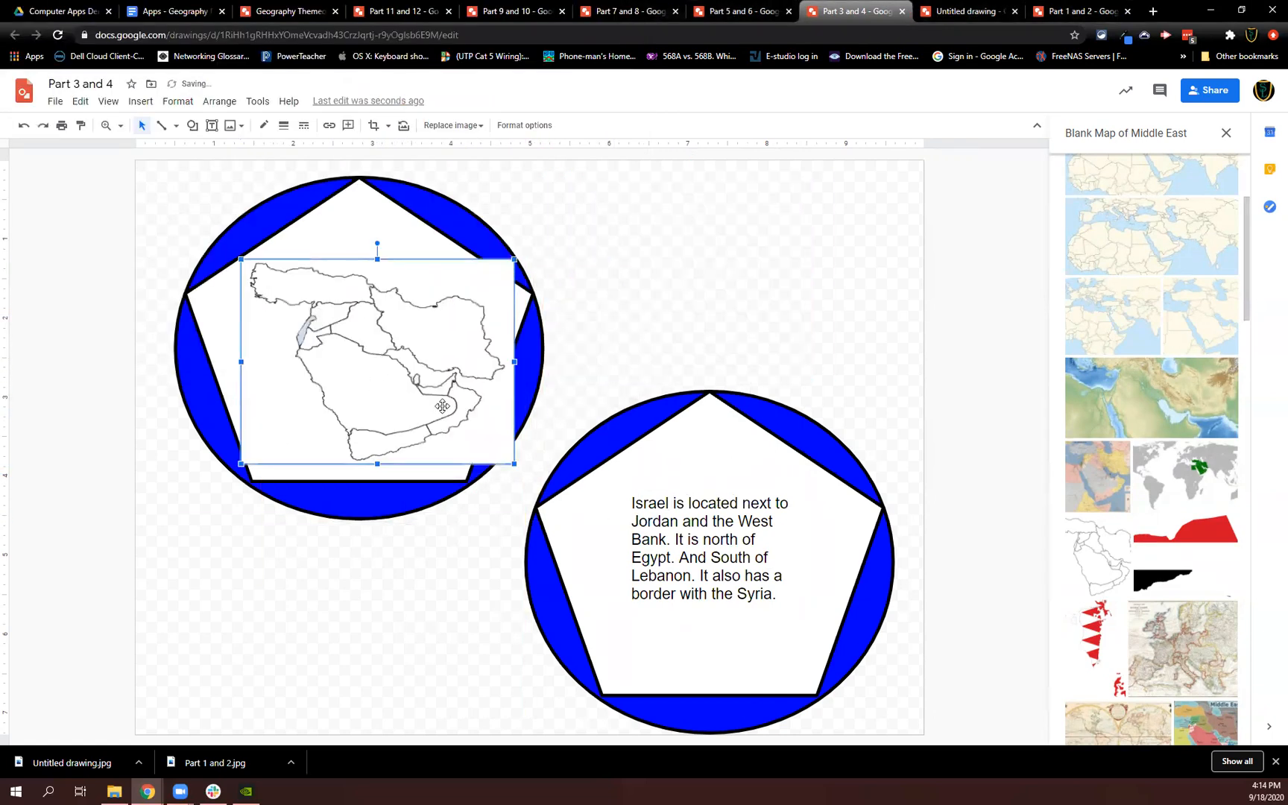
left_click(516, 262)
left_click(458, 319)
left_click_drag(515, 259, 451, 297)
left_click_drag(386, 353, 393, 327)
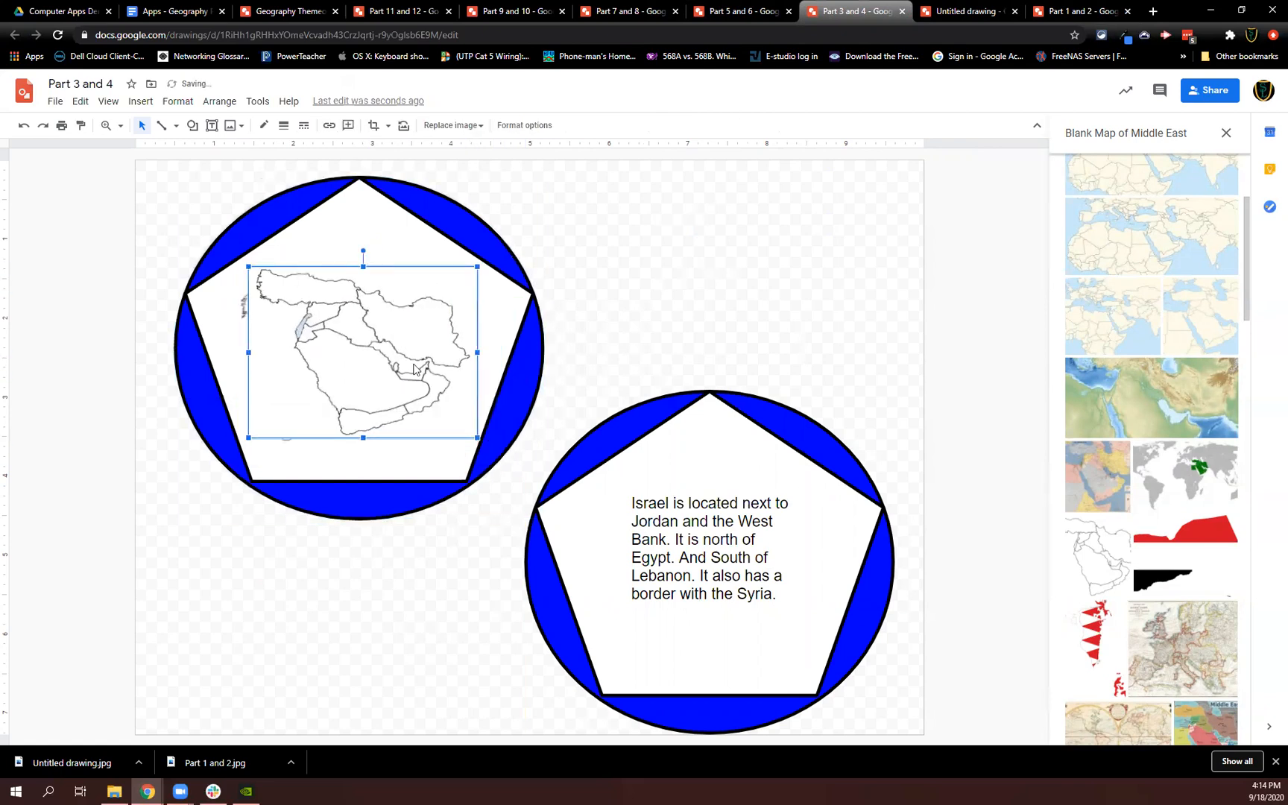
left_click_drag(415, 375, 415, 377)
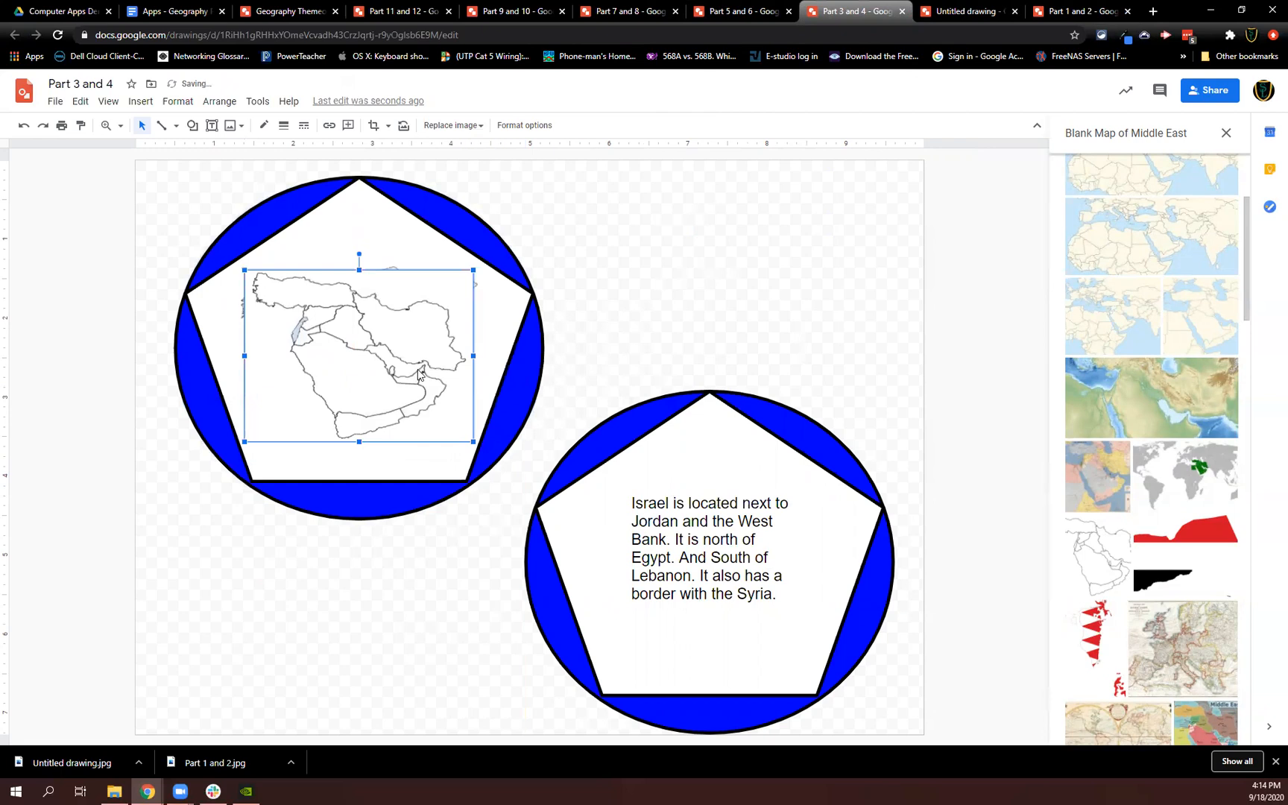
Move the inserted map off the upper pentagon's original map and delete it.
left_click_drag(402, 334, 669, 289)
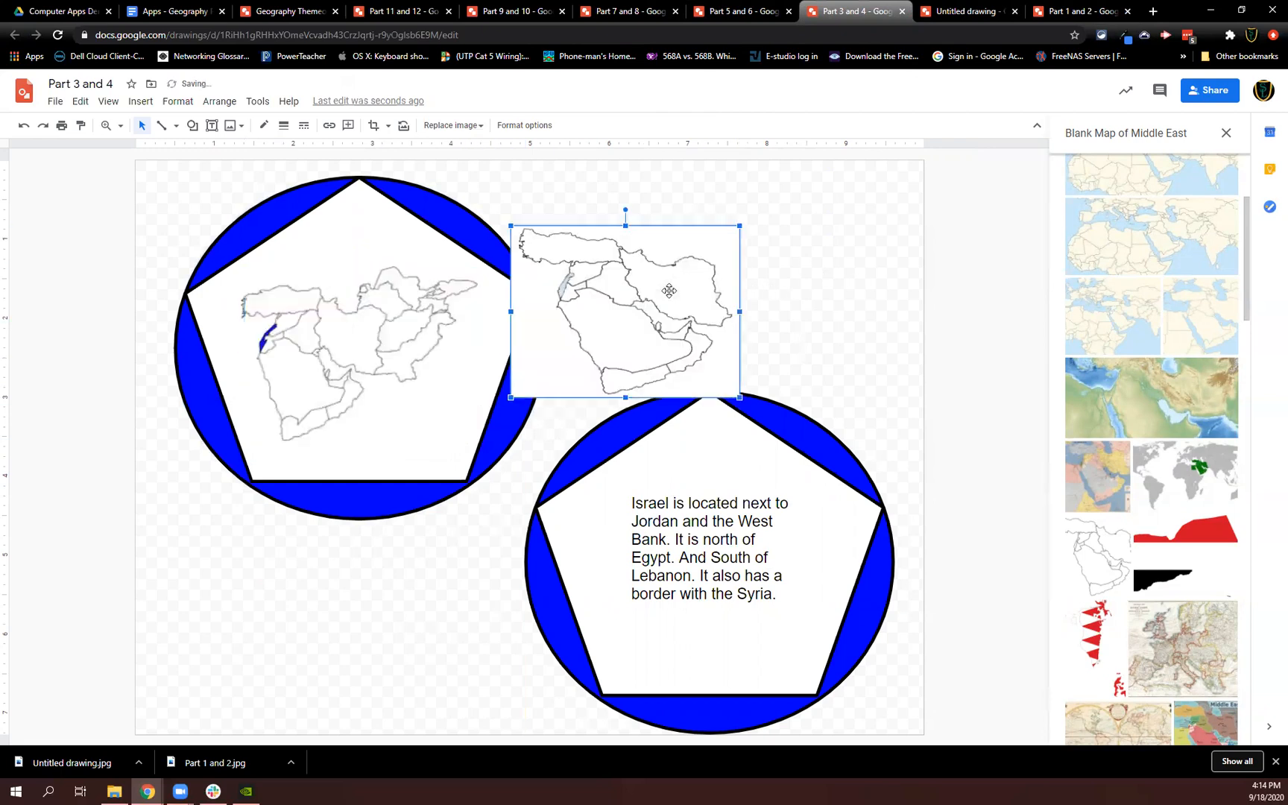
key("Delete")
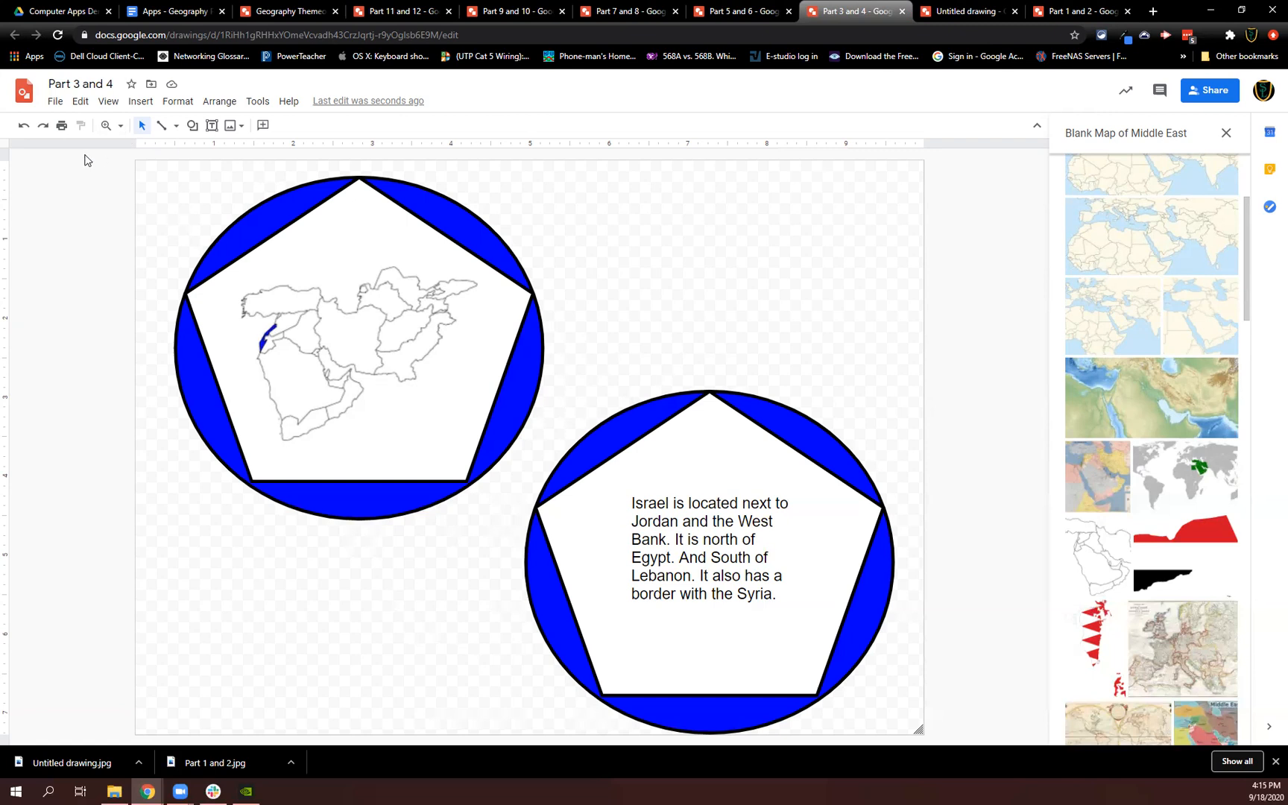
Check the download formats available for the Part 3 and 4 drawing and return to the Geography Project instructions document.
left_click(56, 102)
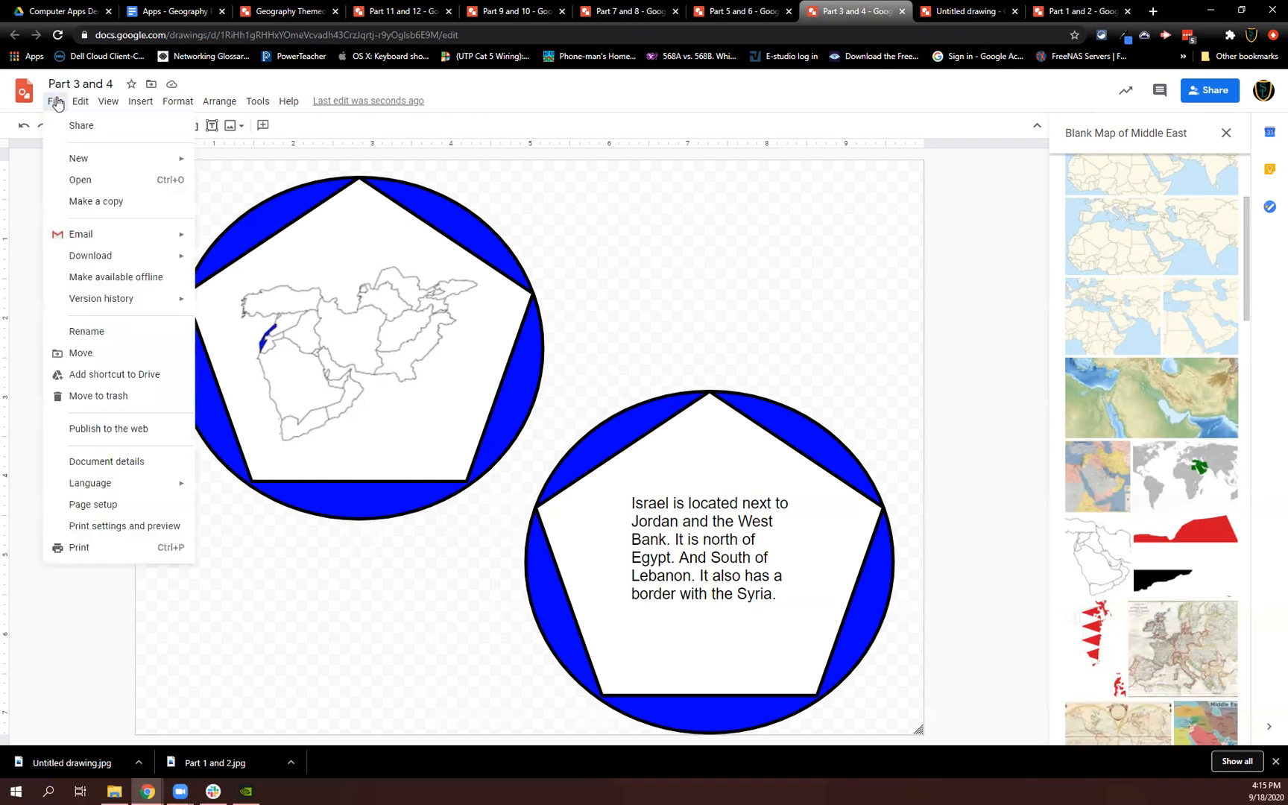
mouse_move(128, 261)
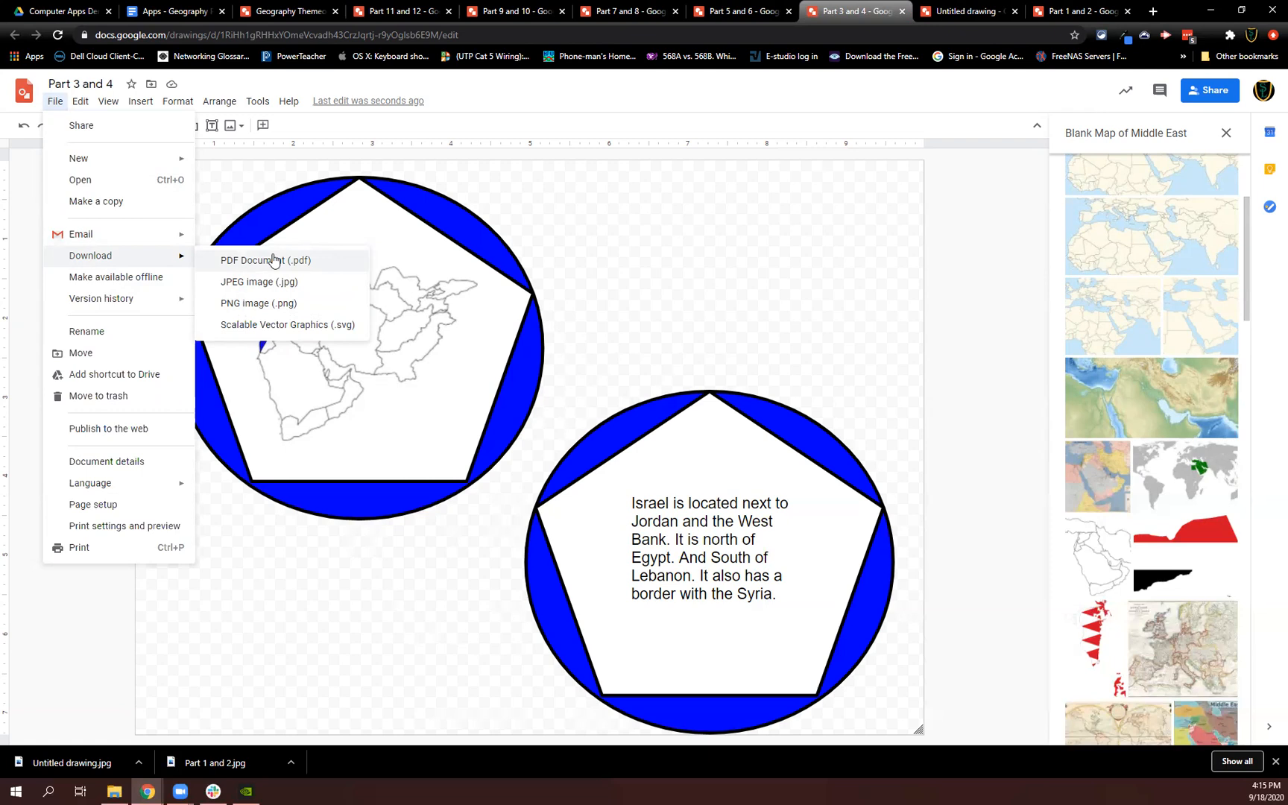
left_click(874, 240)
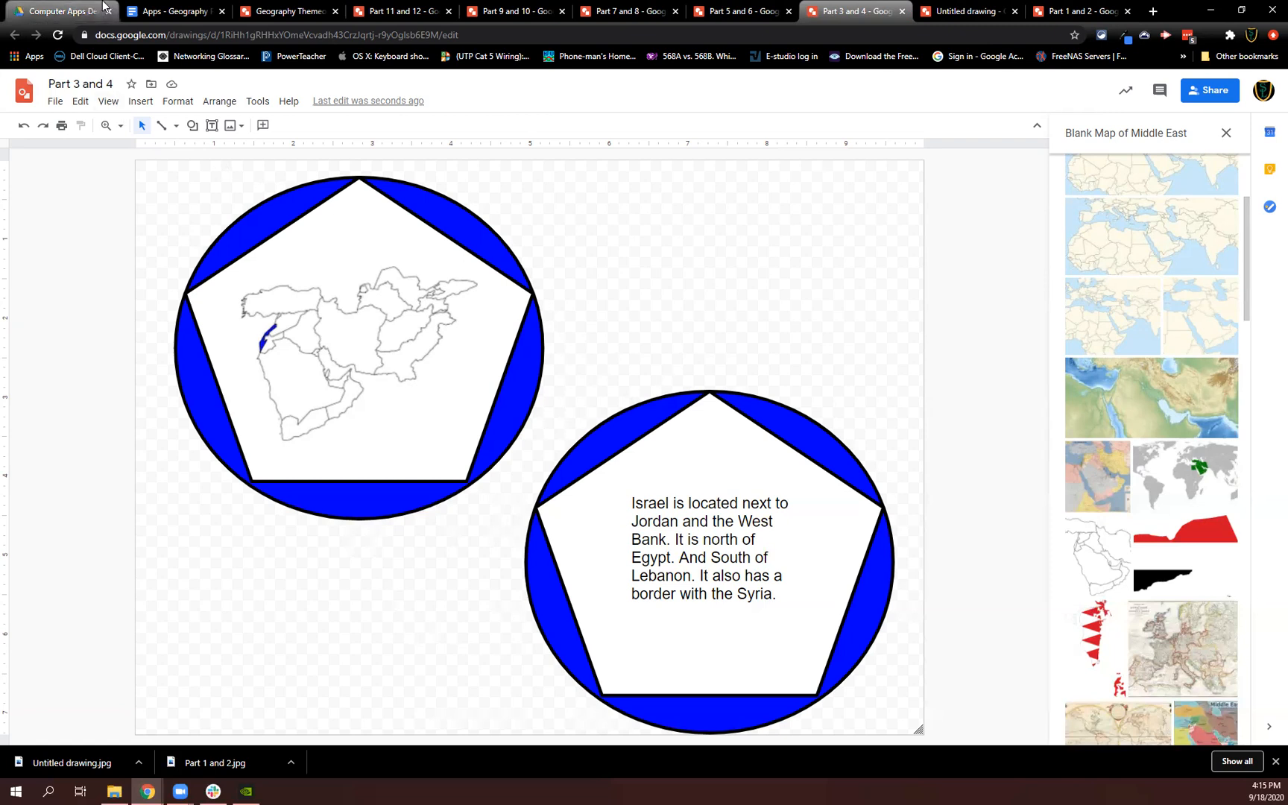
left_click(142, 8)
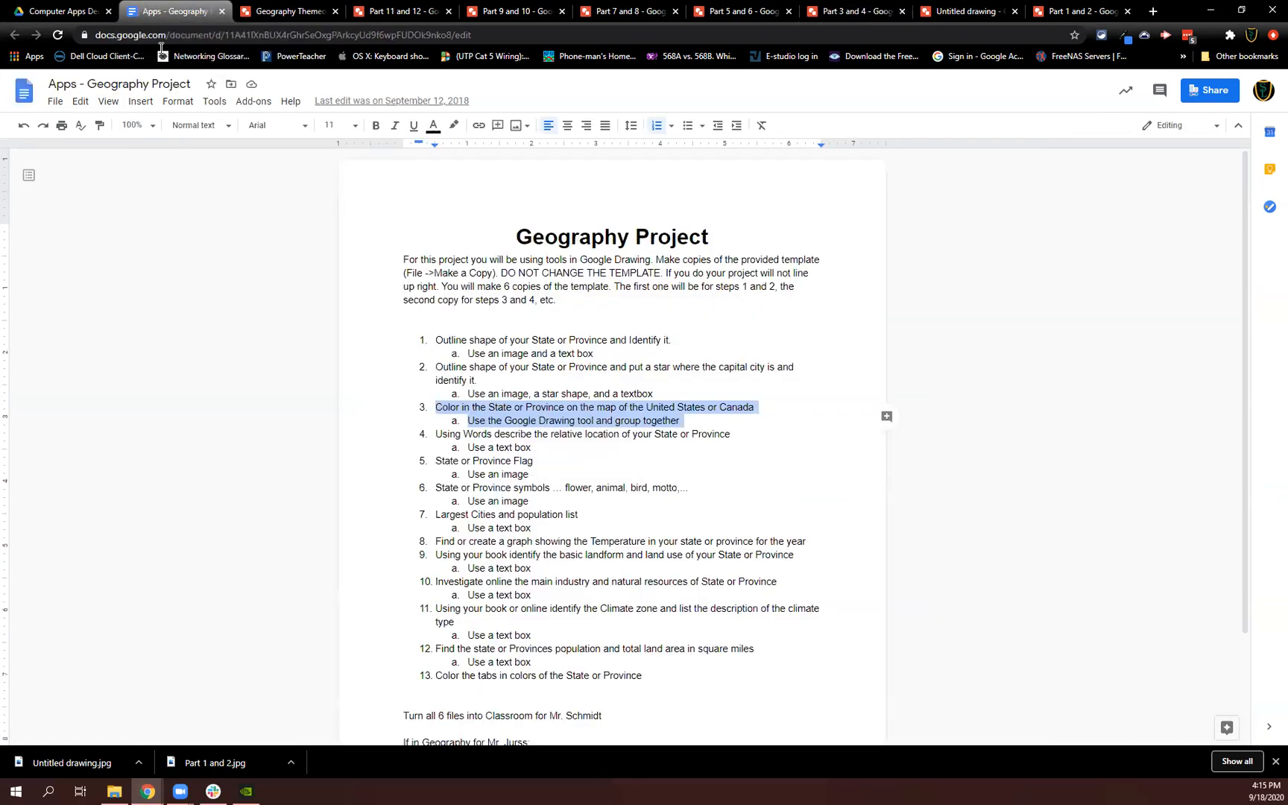